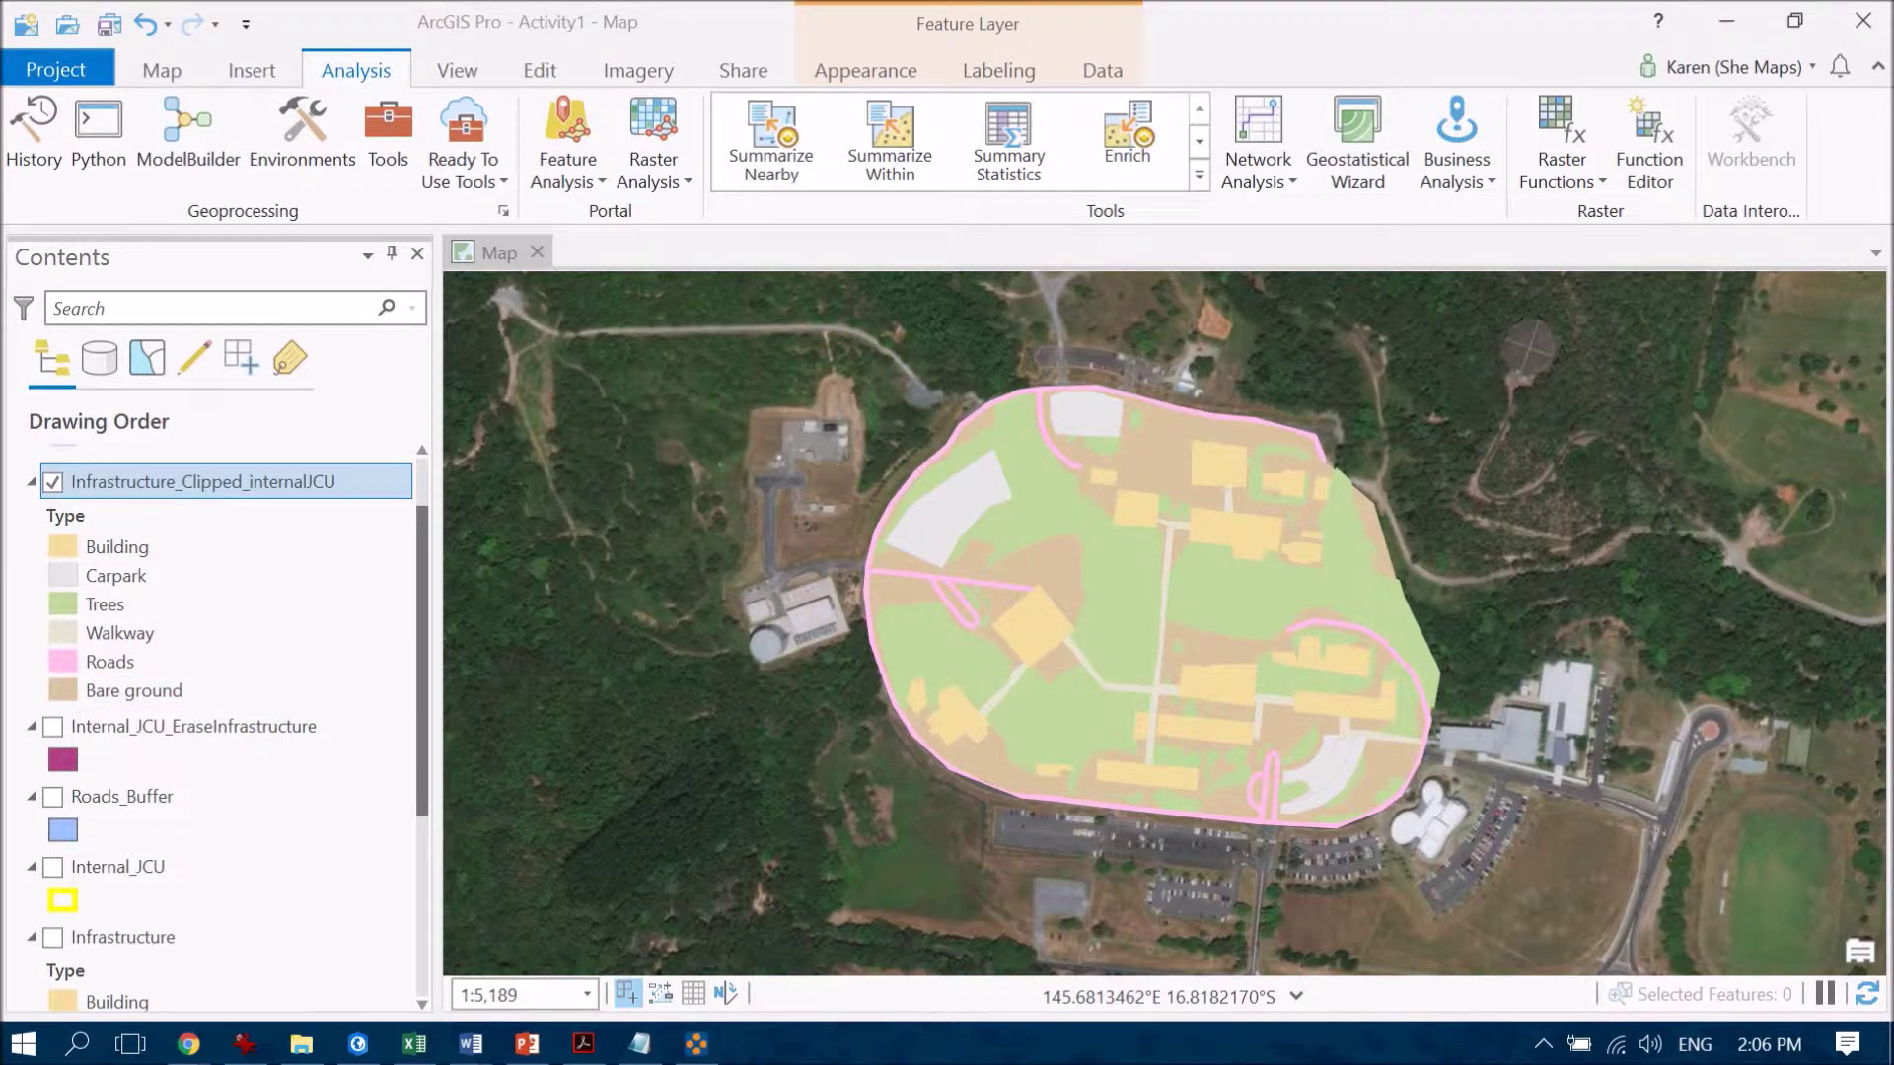
Open the Infrastructure_Clipped_internalJCU attribute table listing its 83 polygons.
right_click(178, 483)
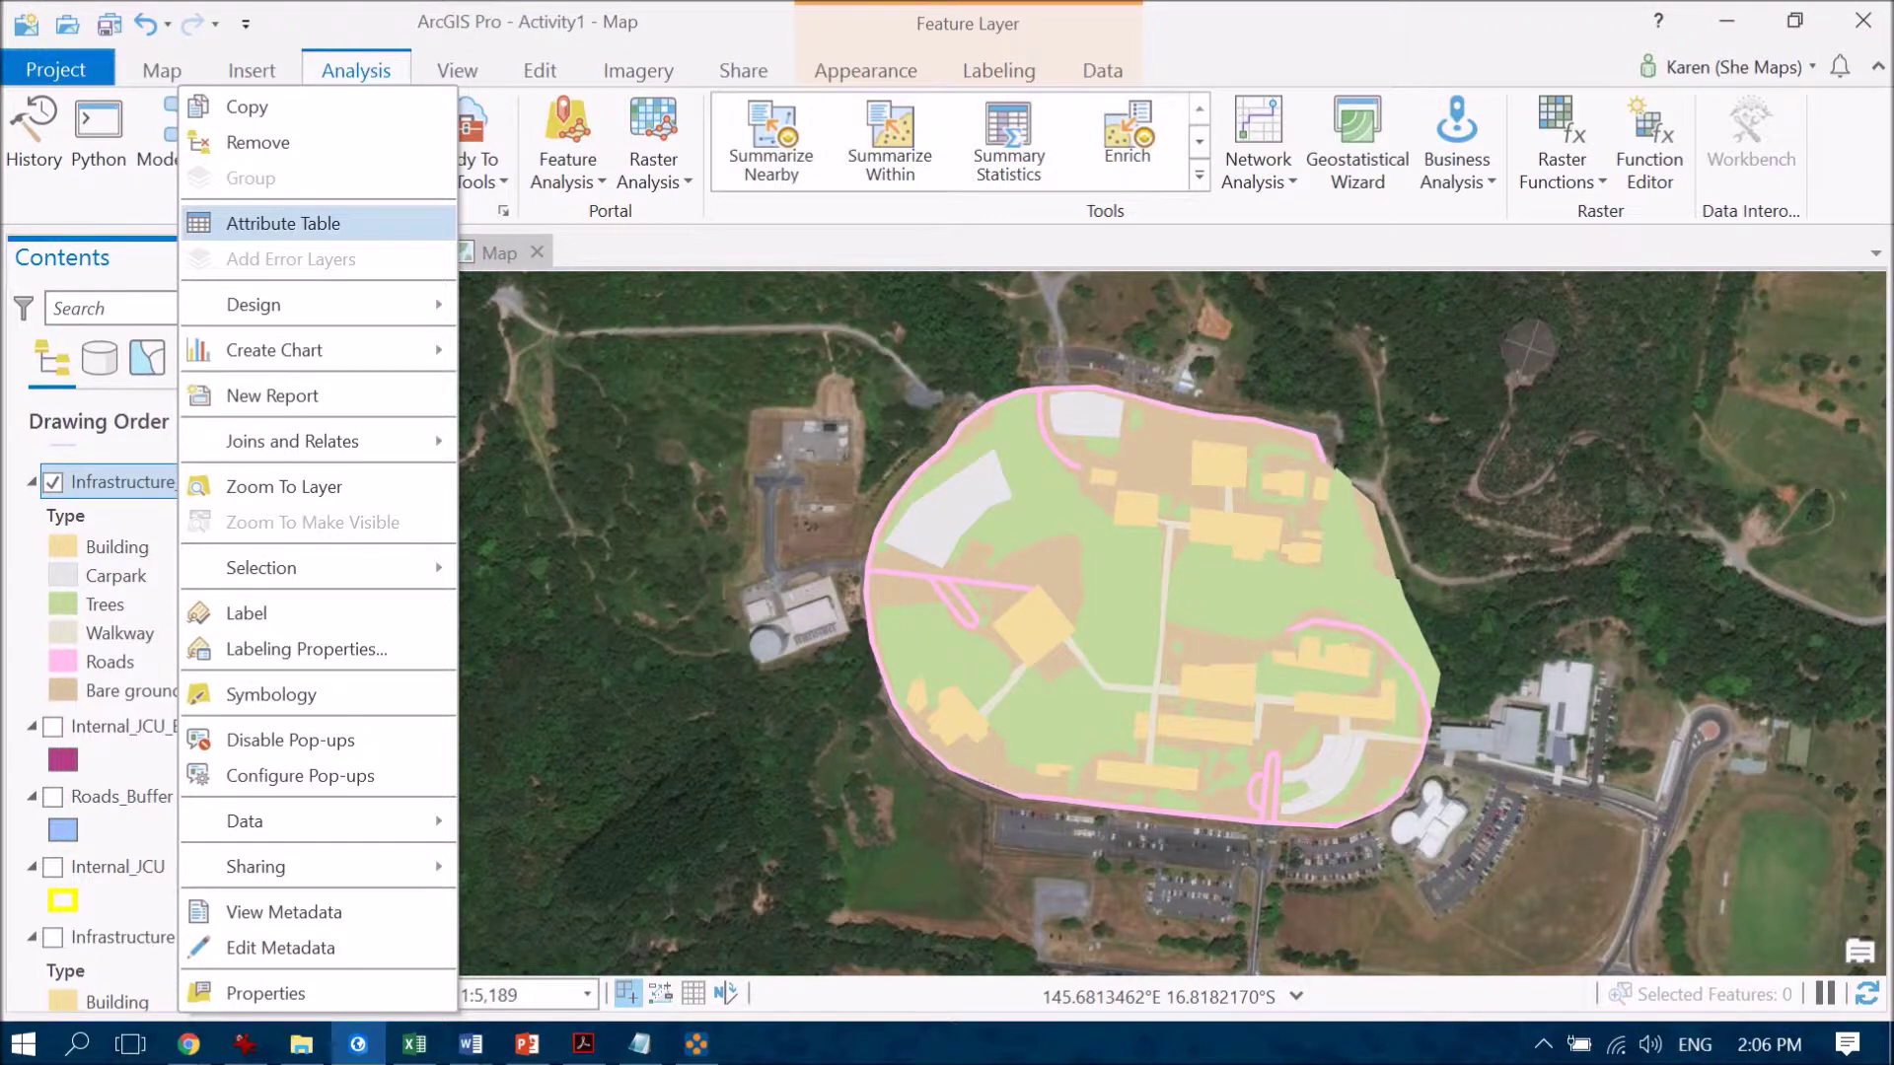
click(283, 223)
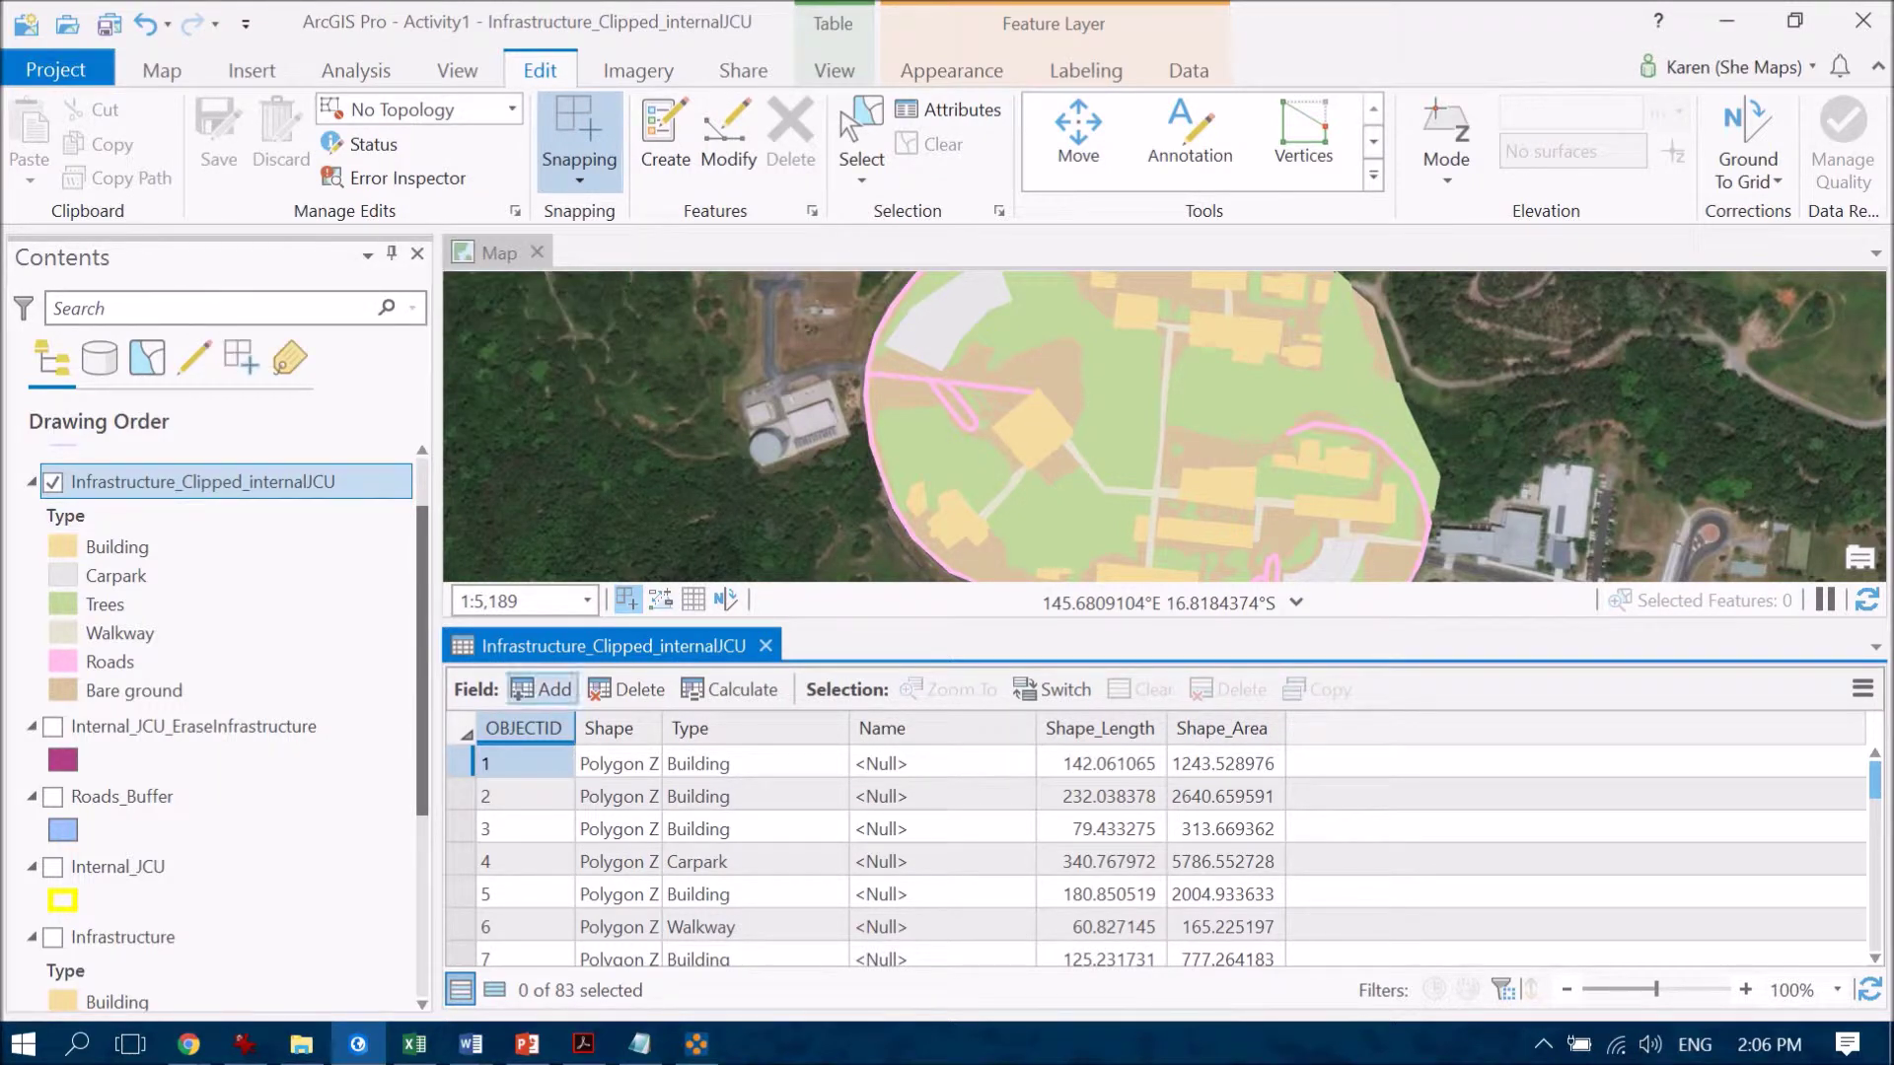
Add a Text field named Shade to the infrastructure layer and save it.
click(540, 689)
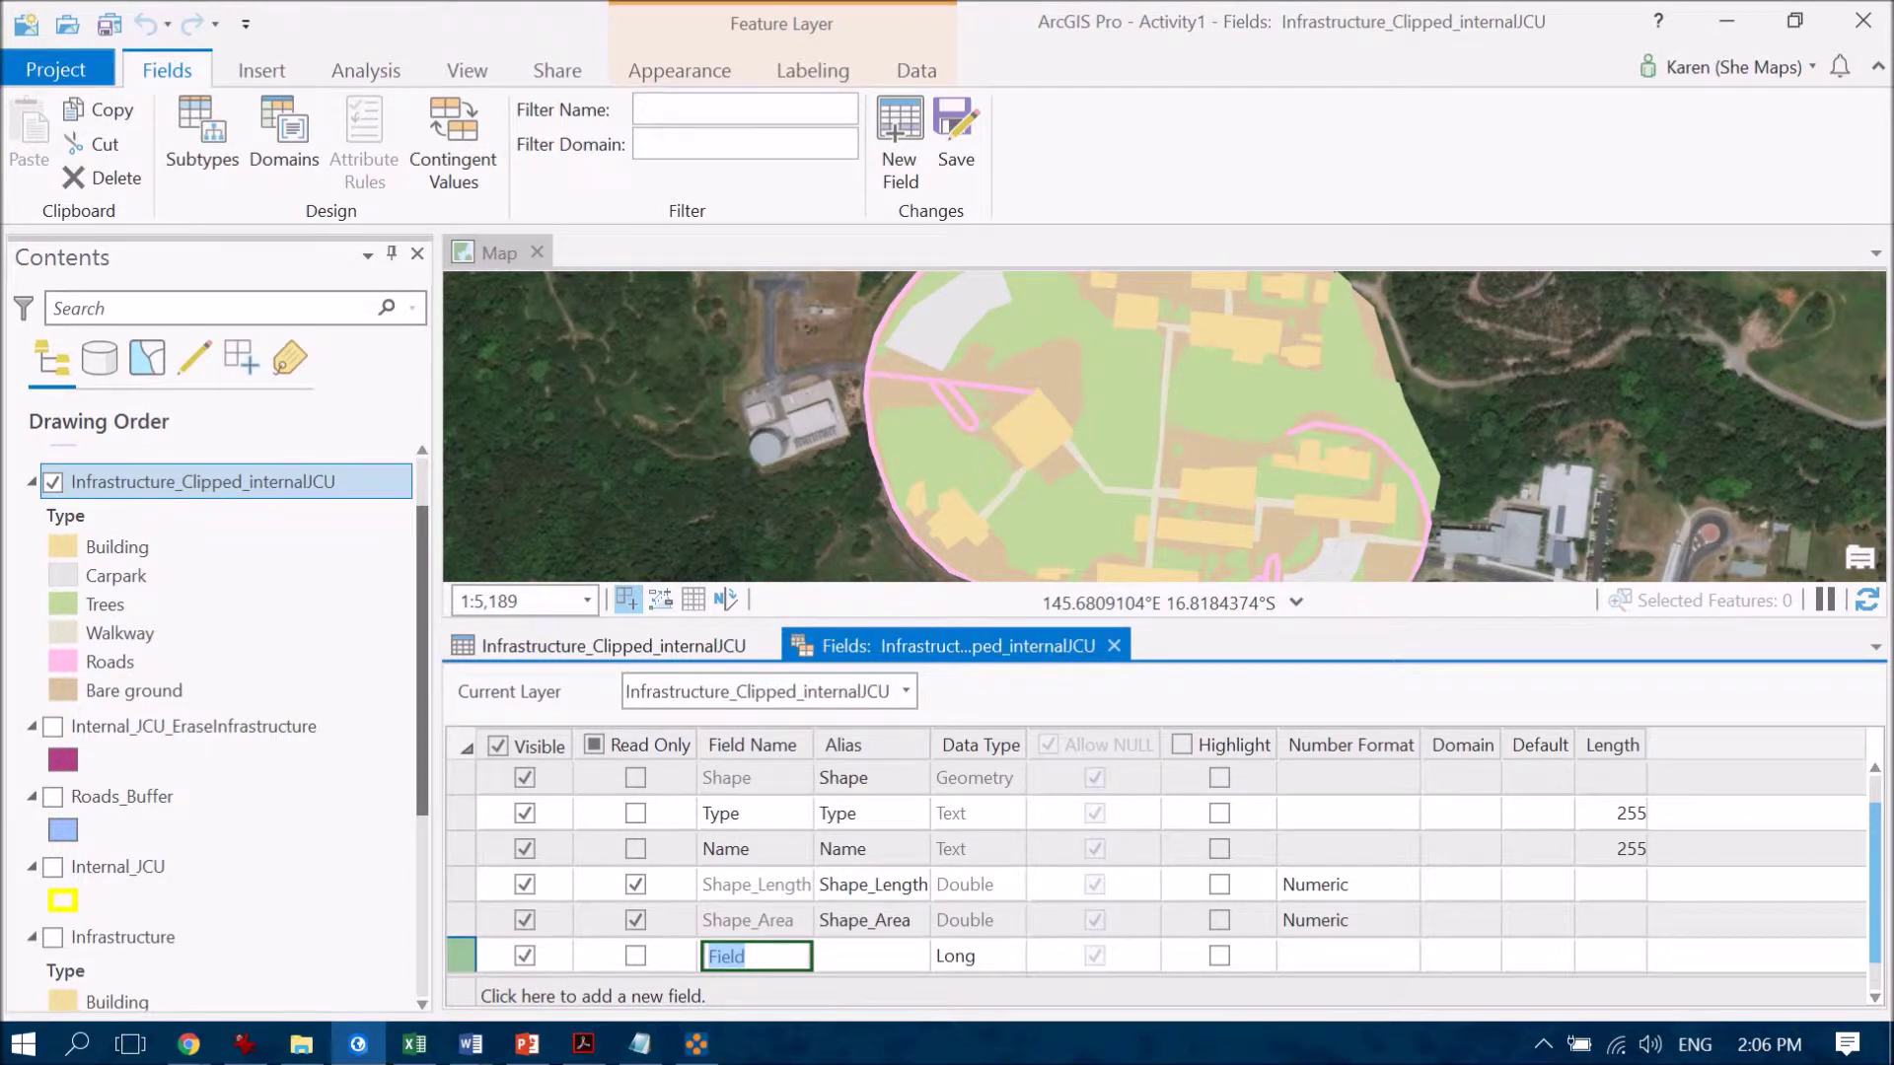
text(Shade)
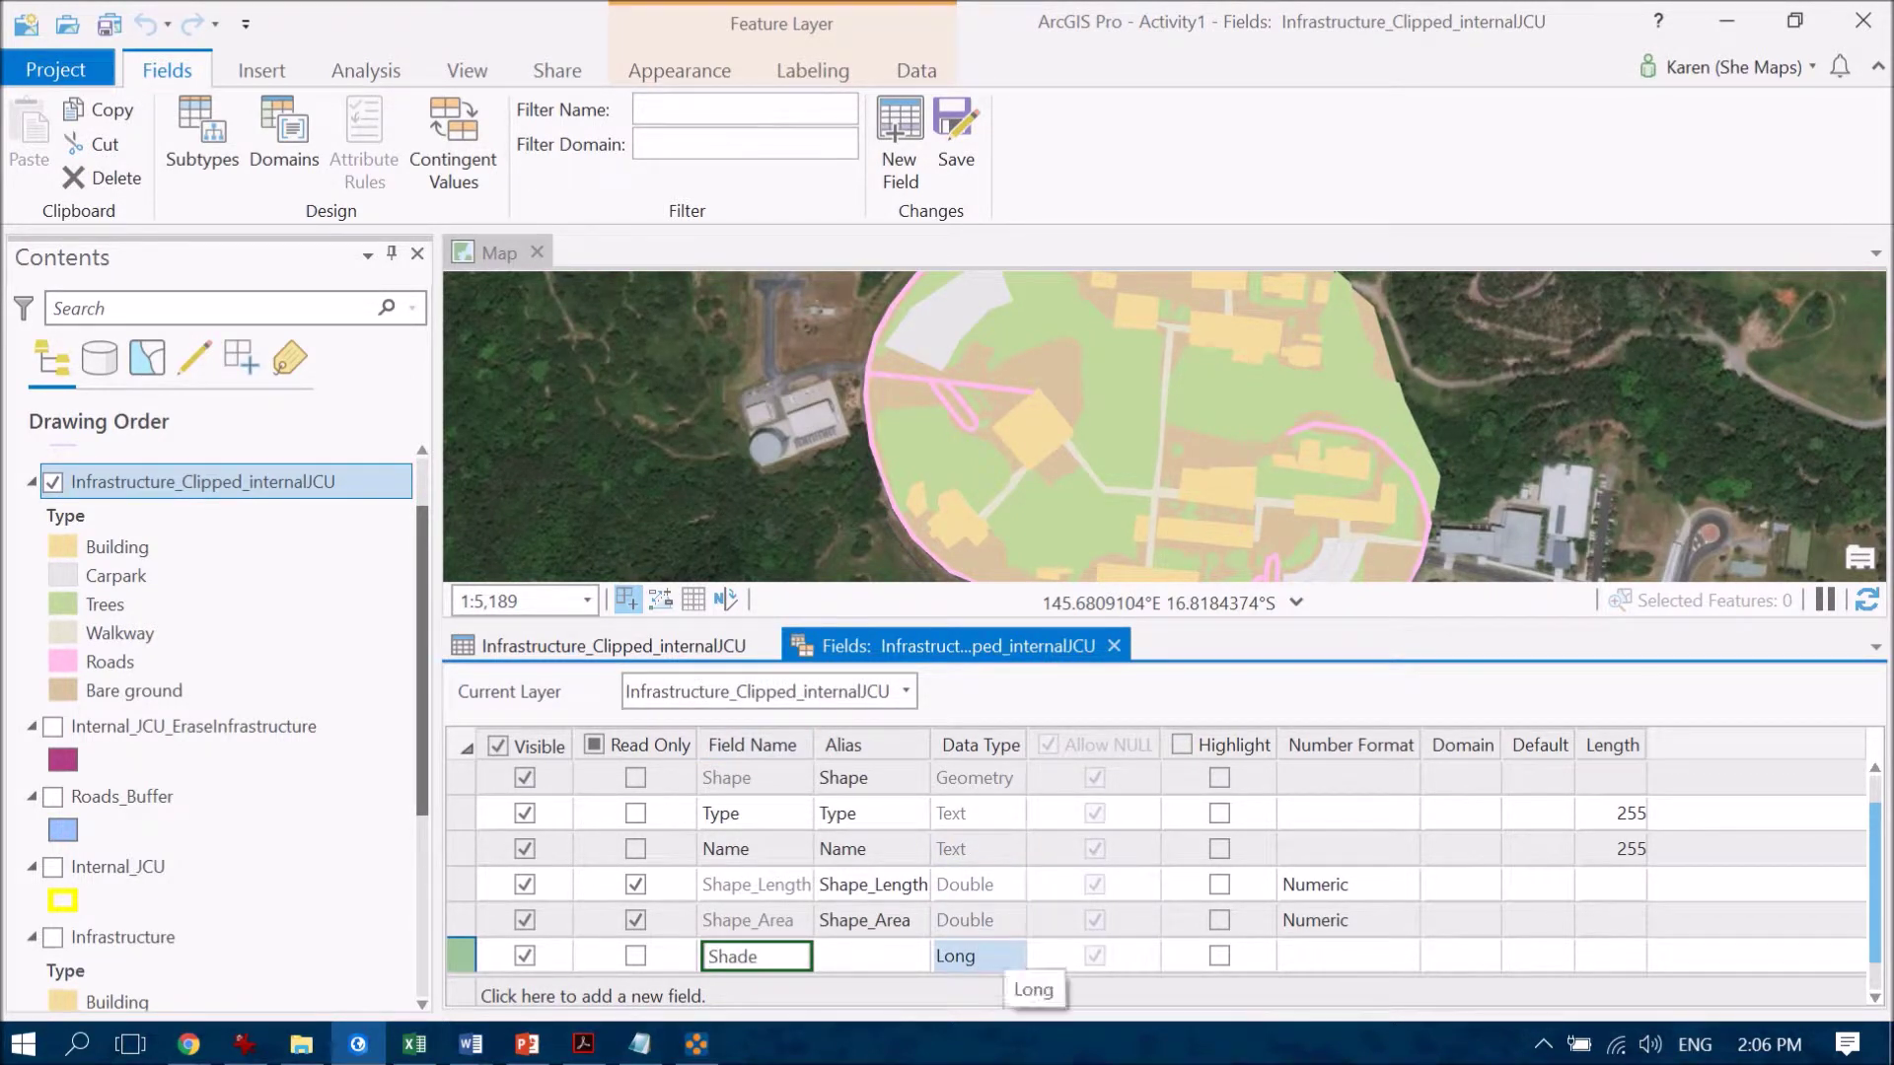
key(Return)
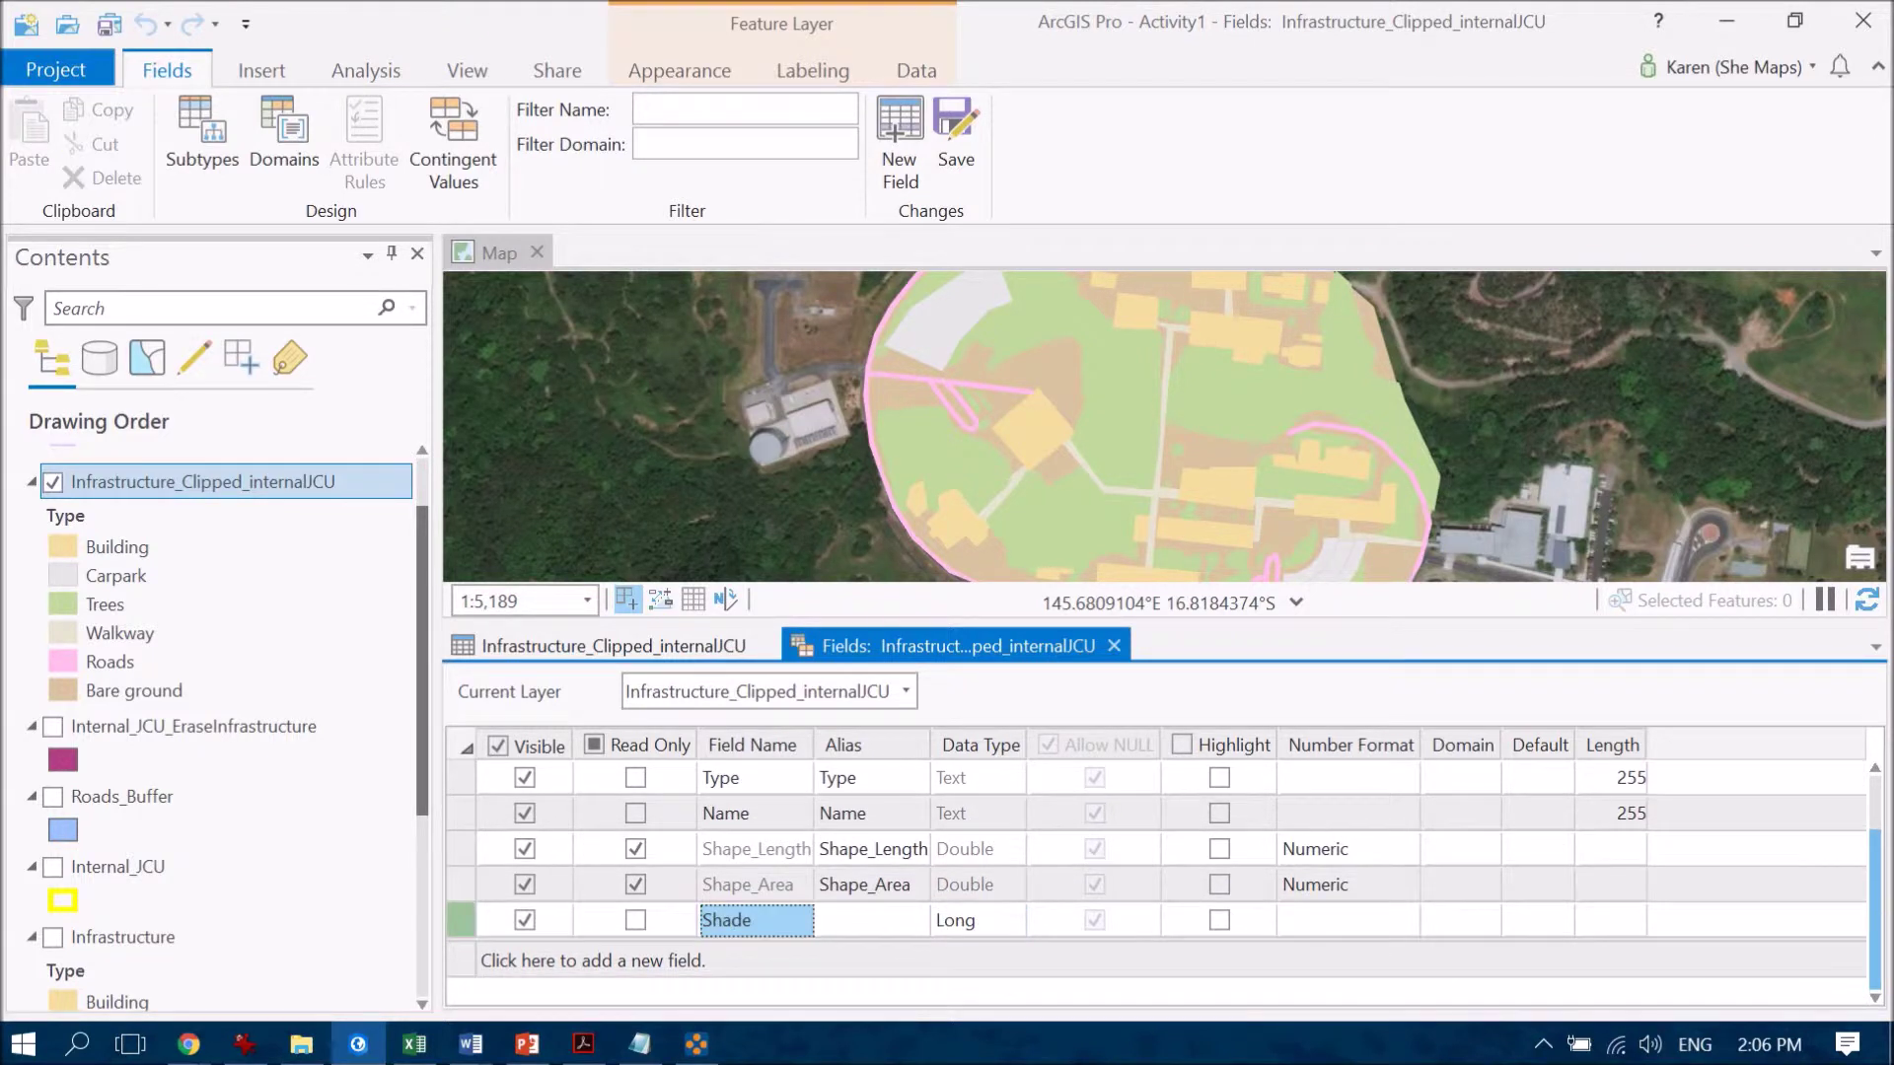
click(954, 920)
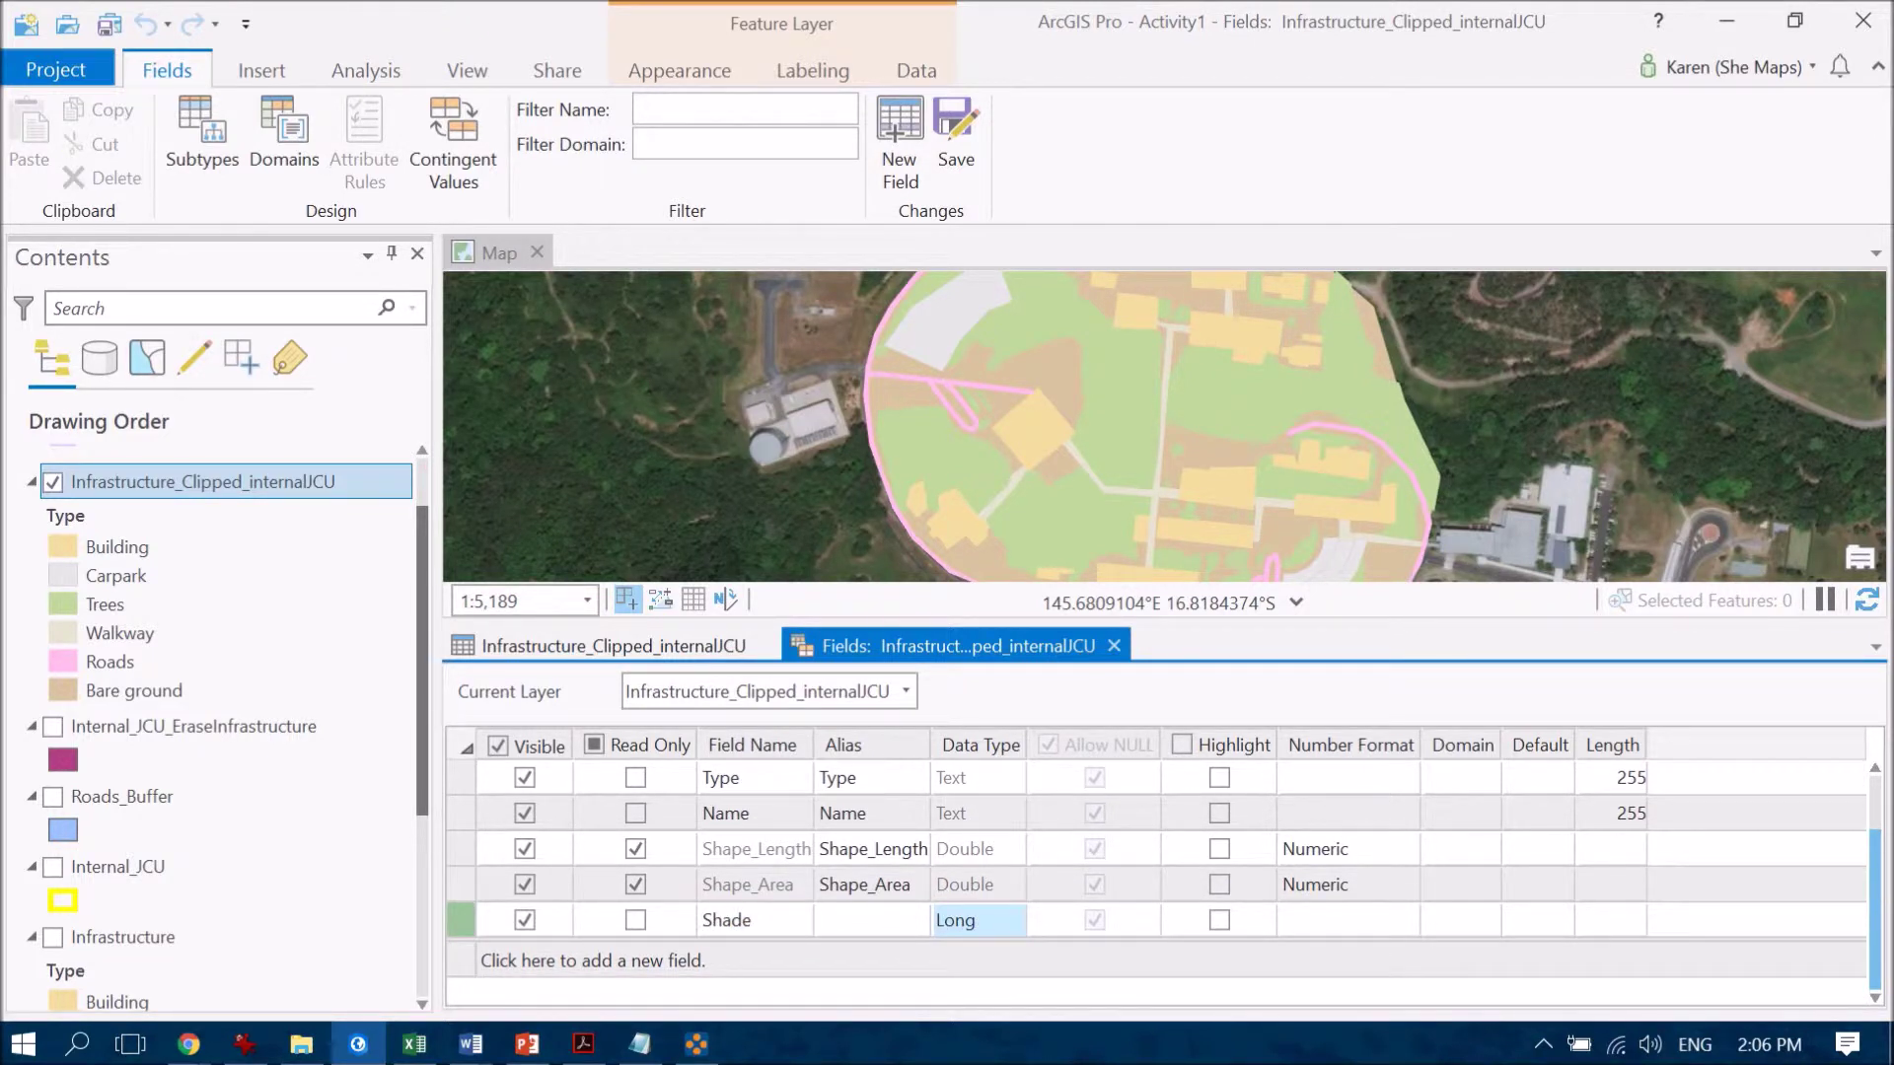
click(955, 920)
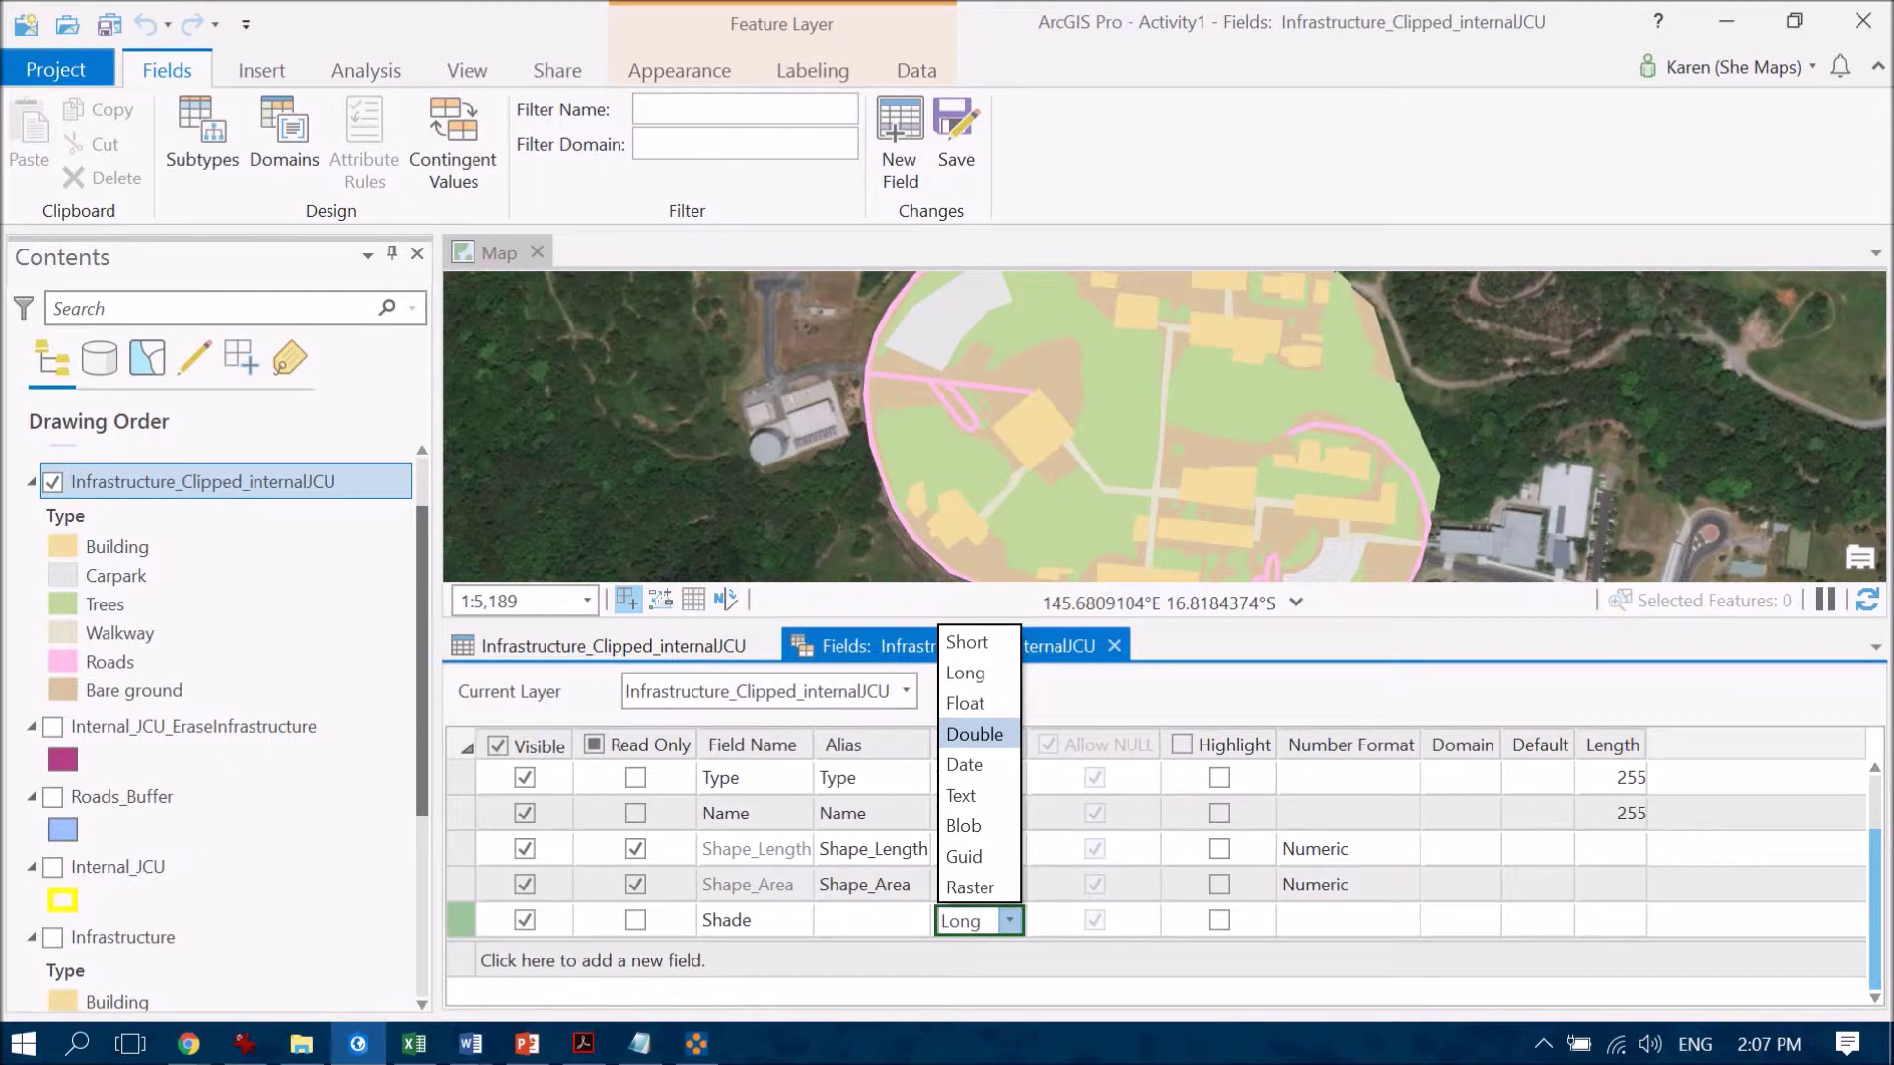
key(Return)
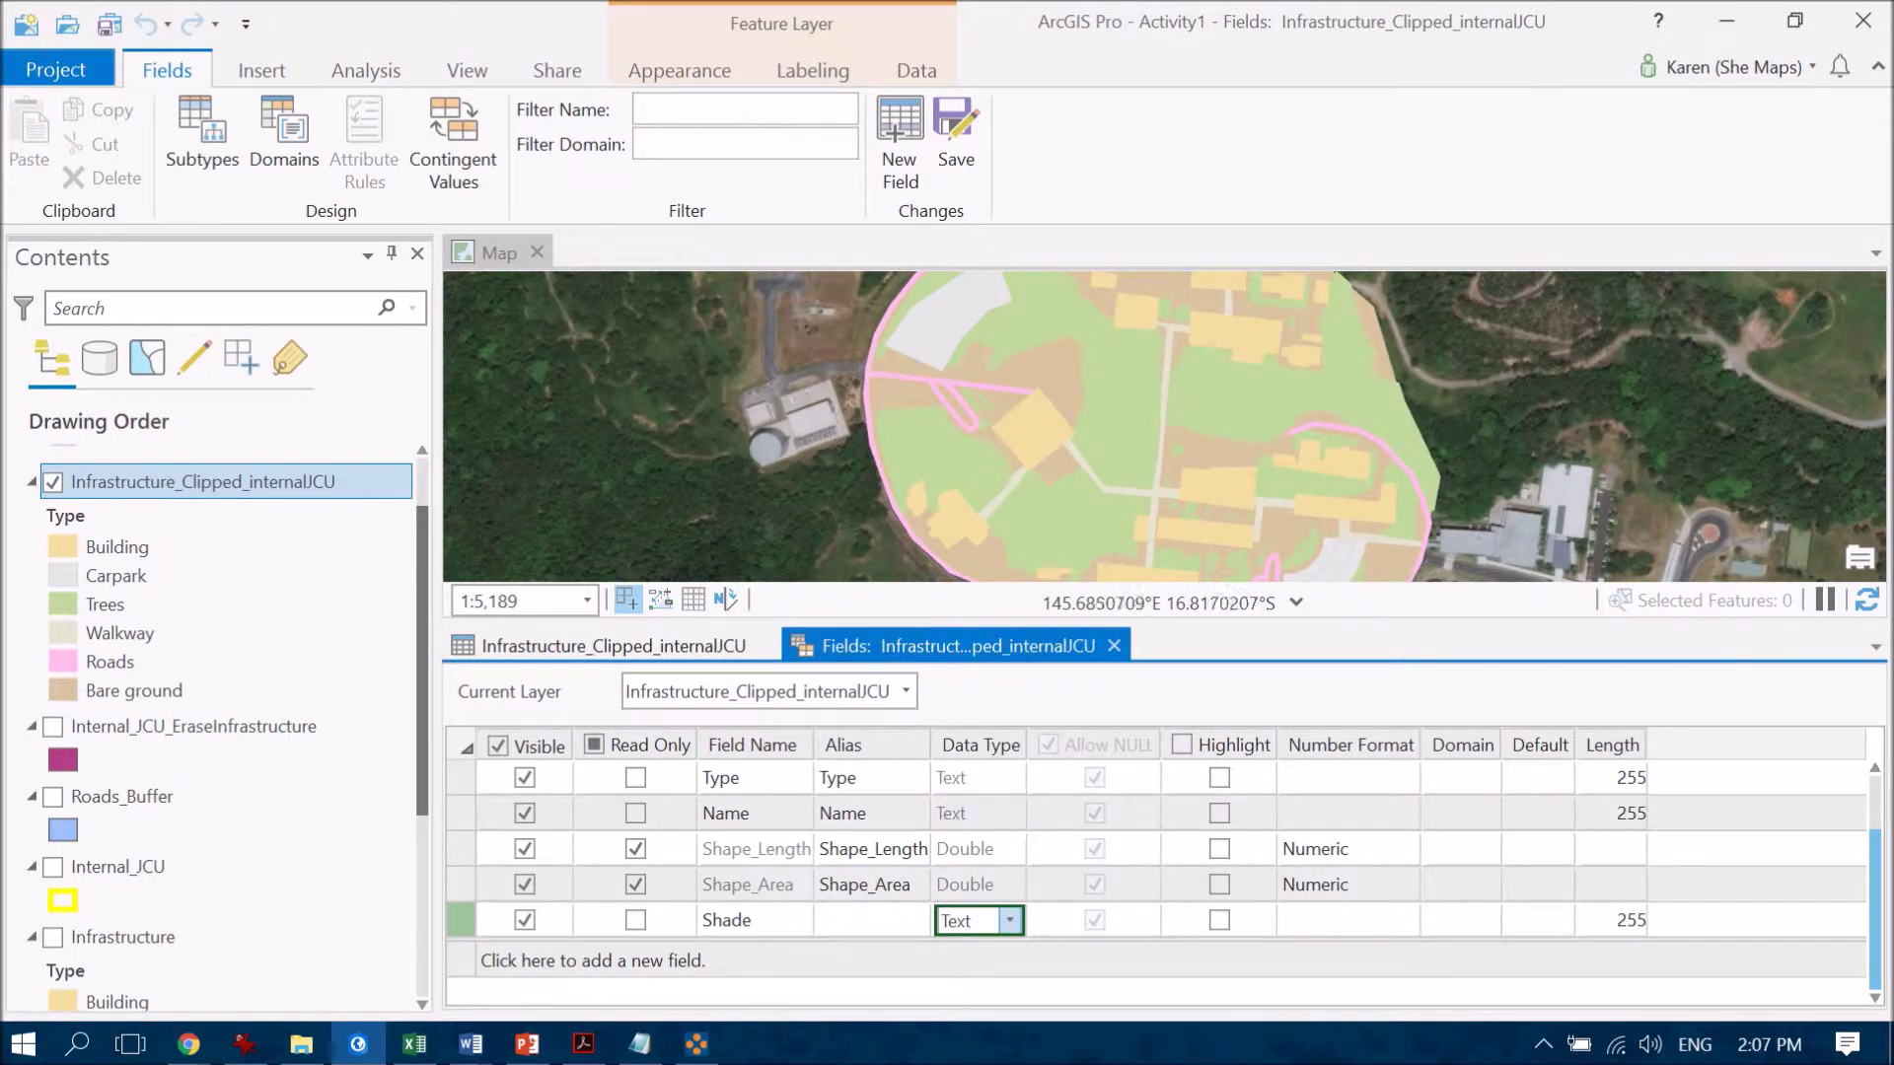
click(955, 138)
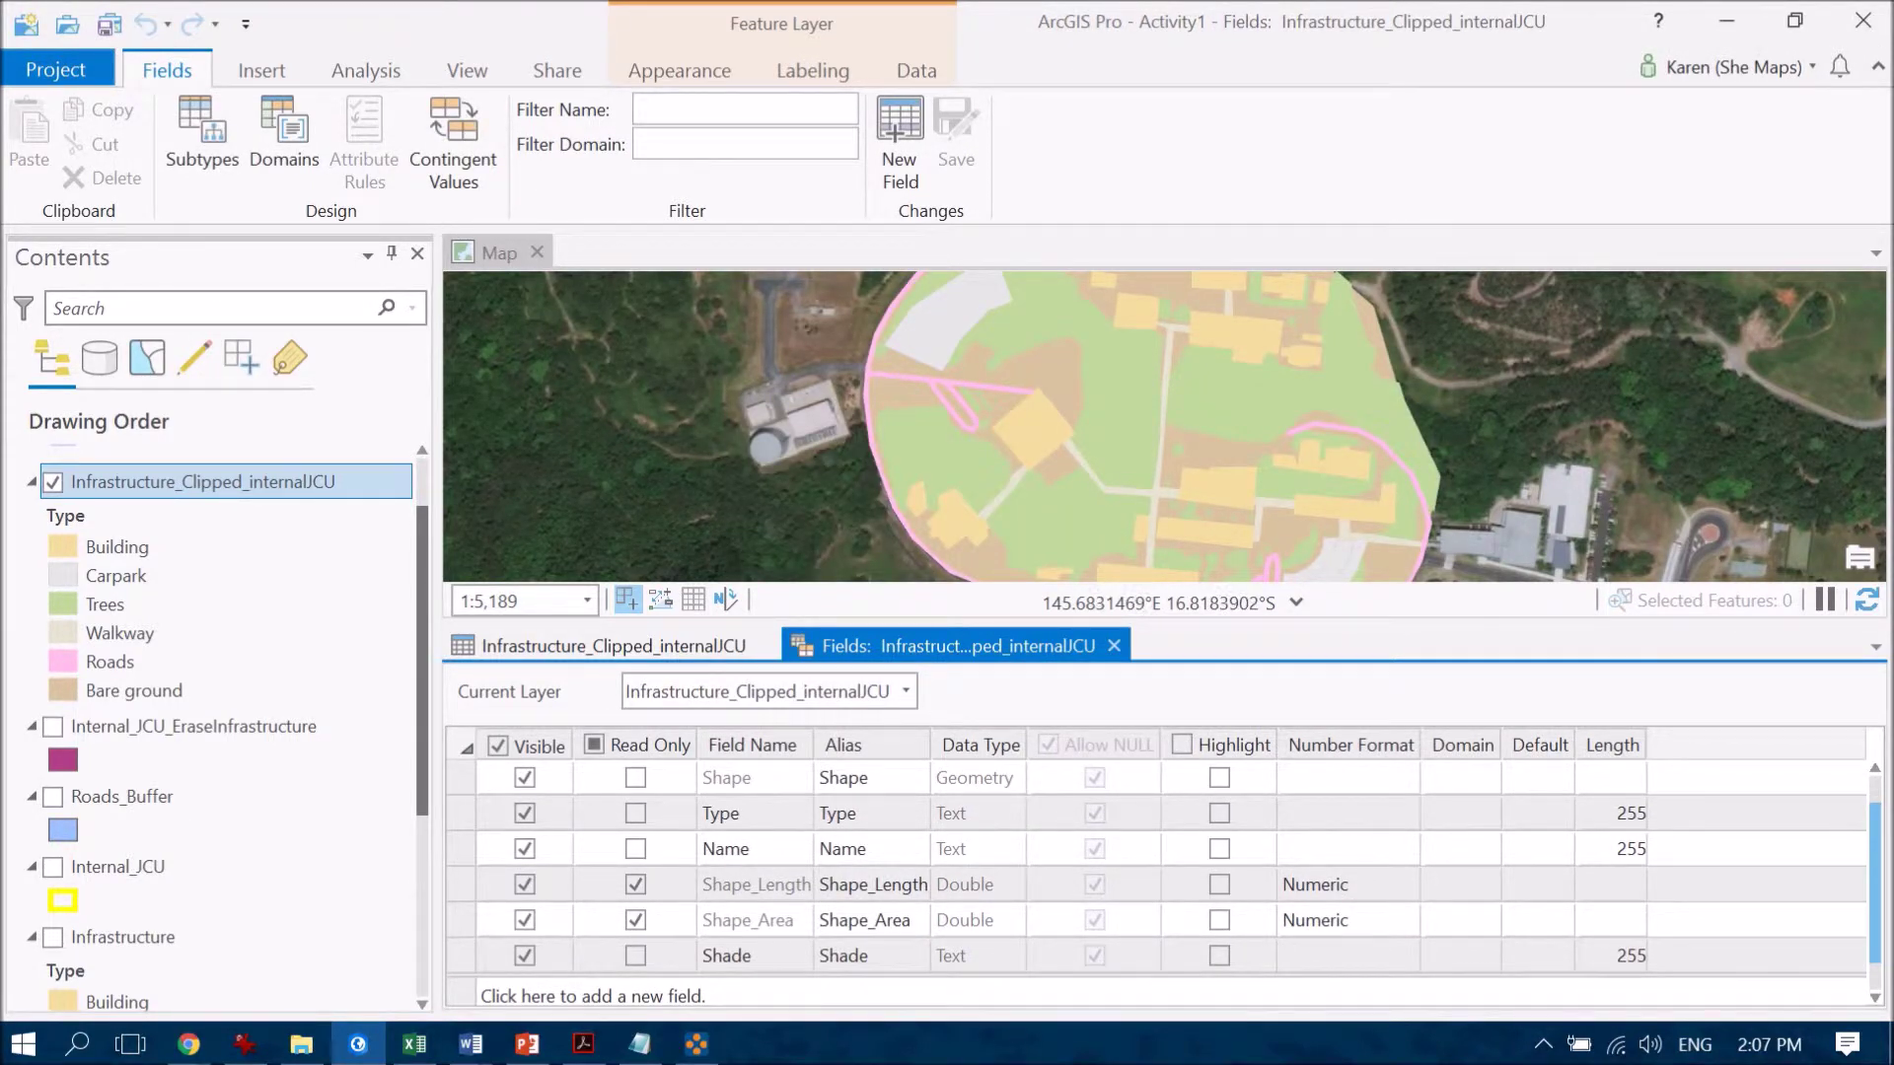
click(1114, 646)
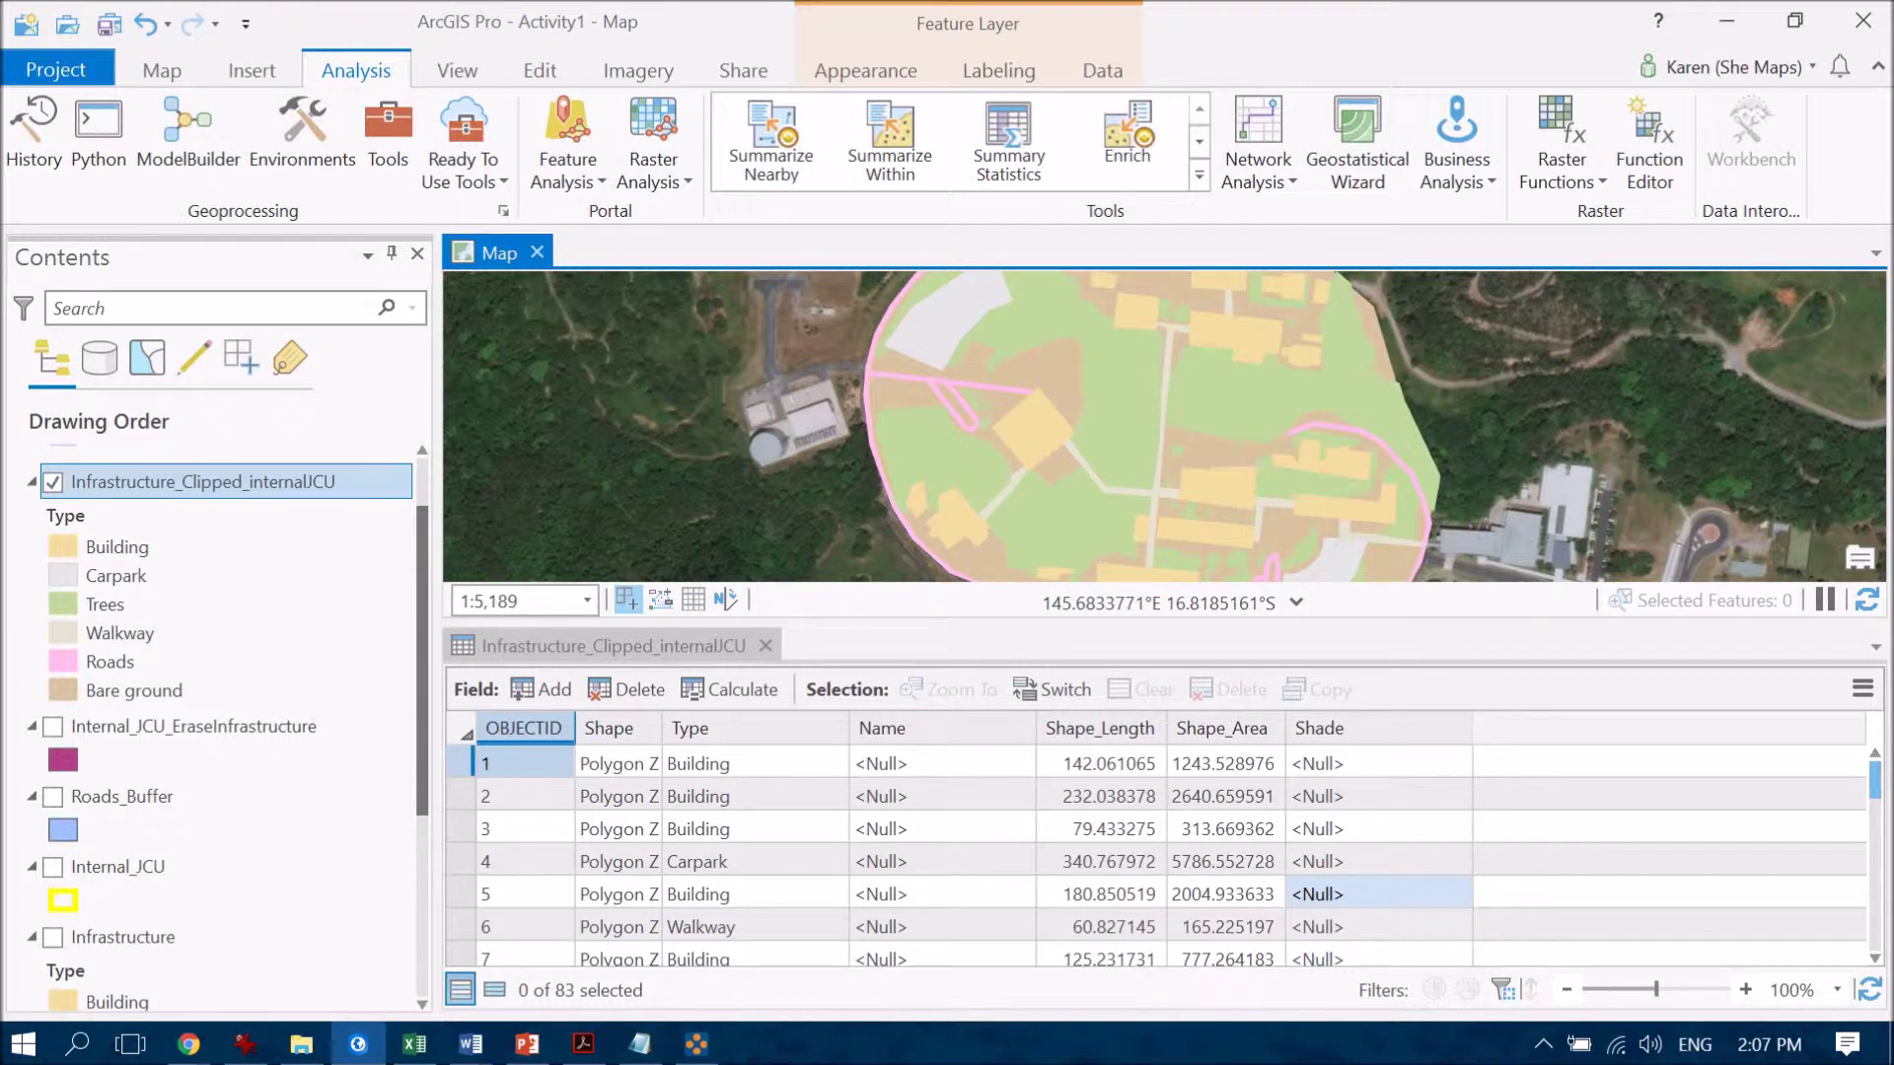
Launch Select Layer By Attribute on Infrastructure_Clipped_internalJCU as a new selection.
click(162, 70)
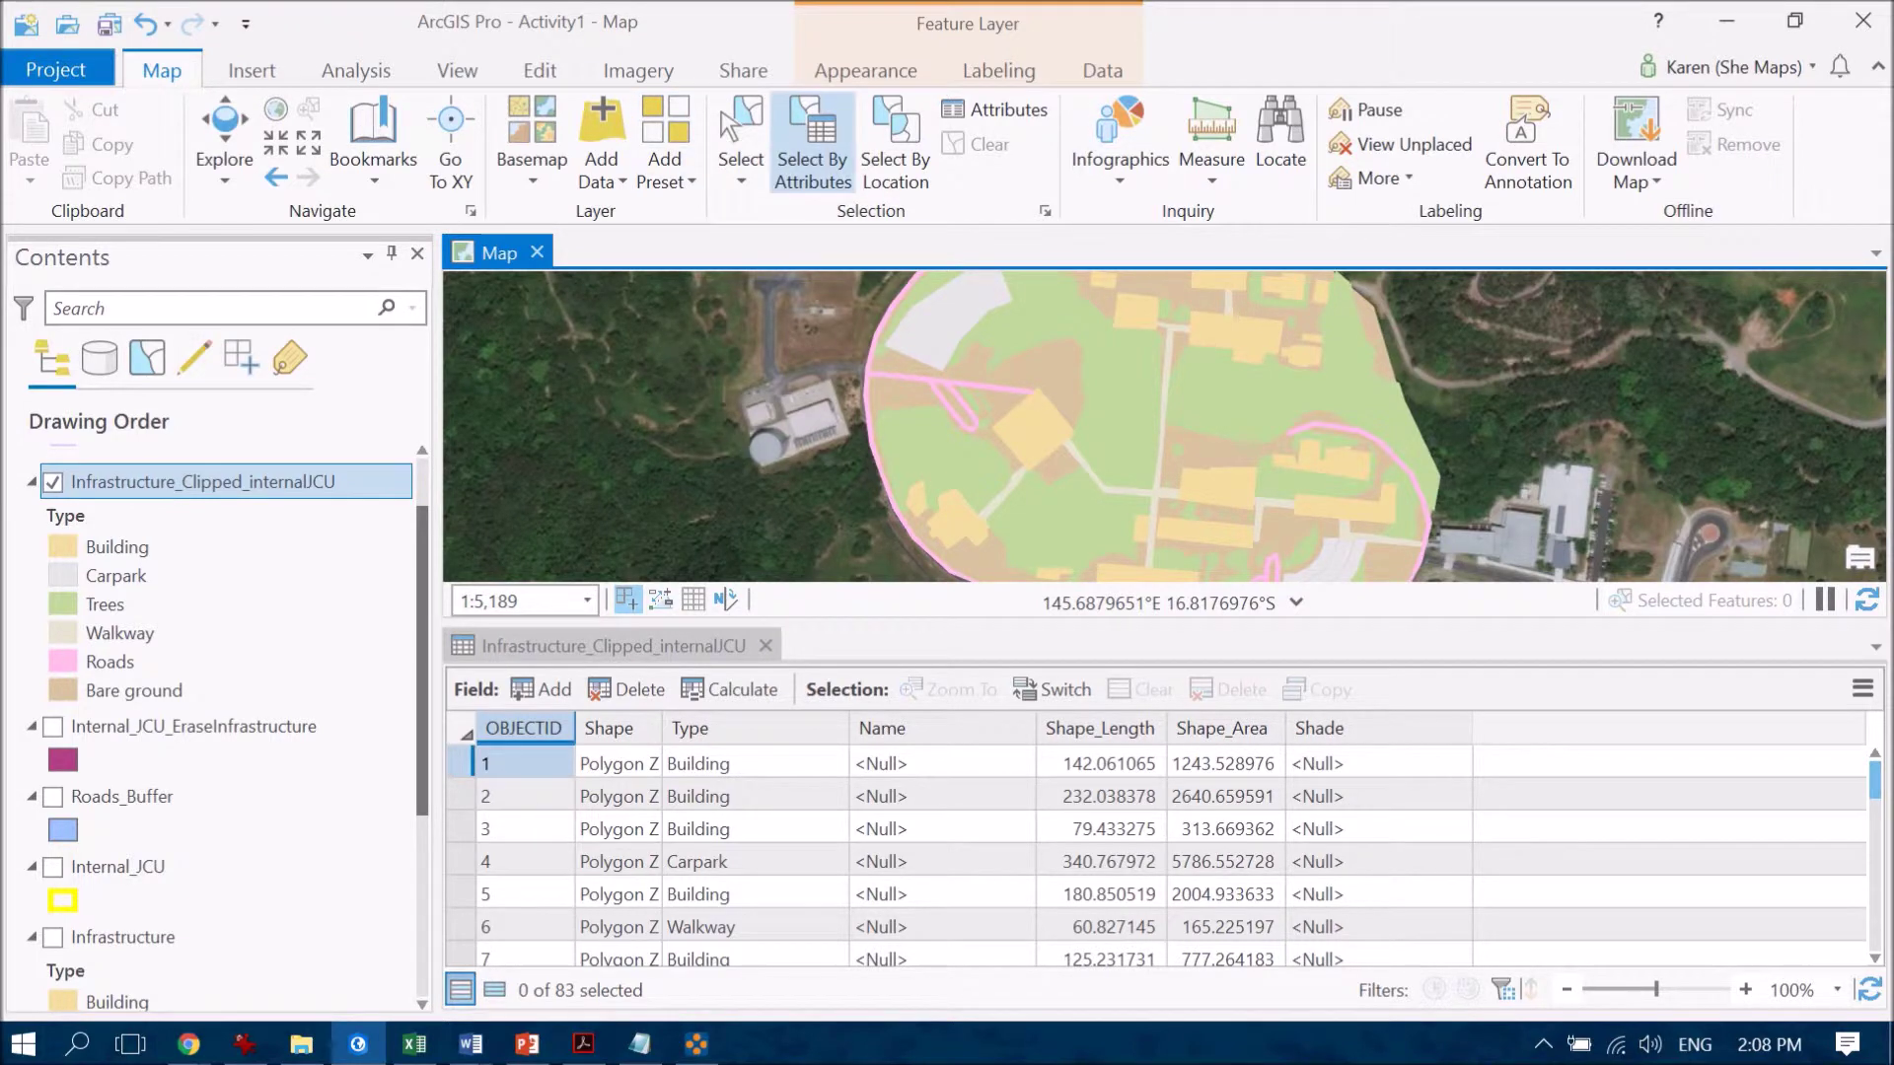
click(811, 148)
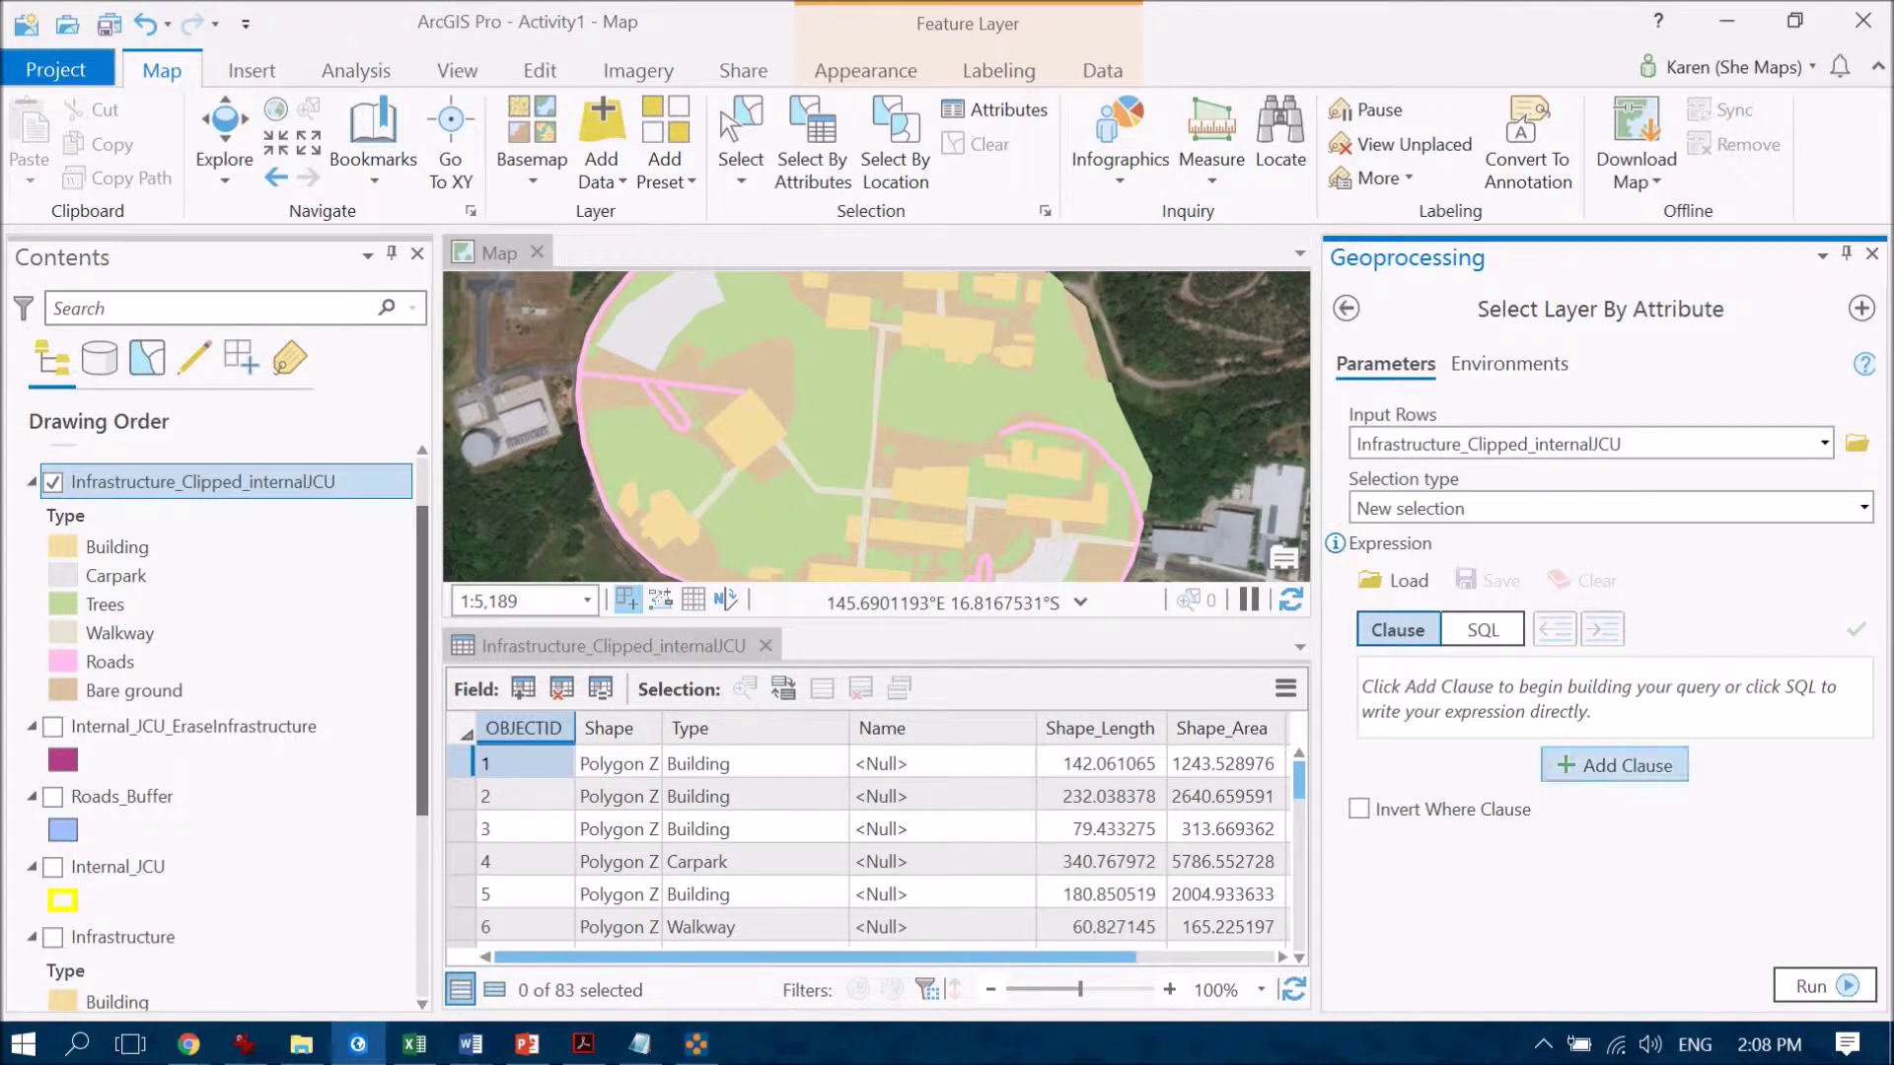
Build the selection clause 'Type is equal to Walkway'.
click(1623, 767)
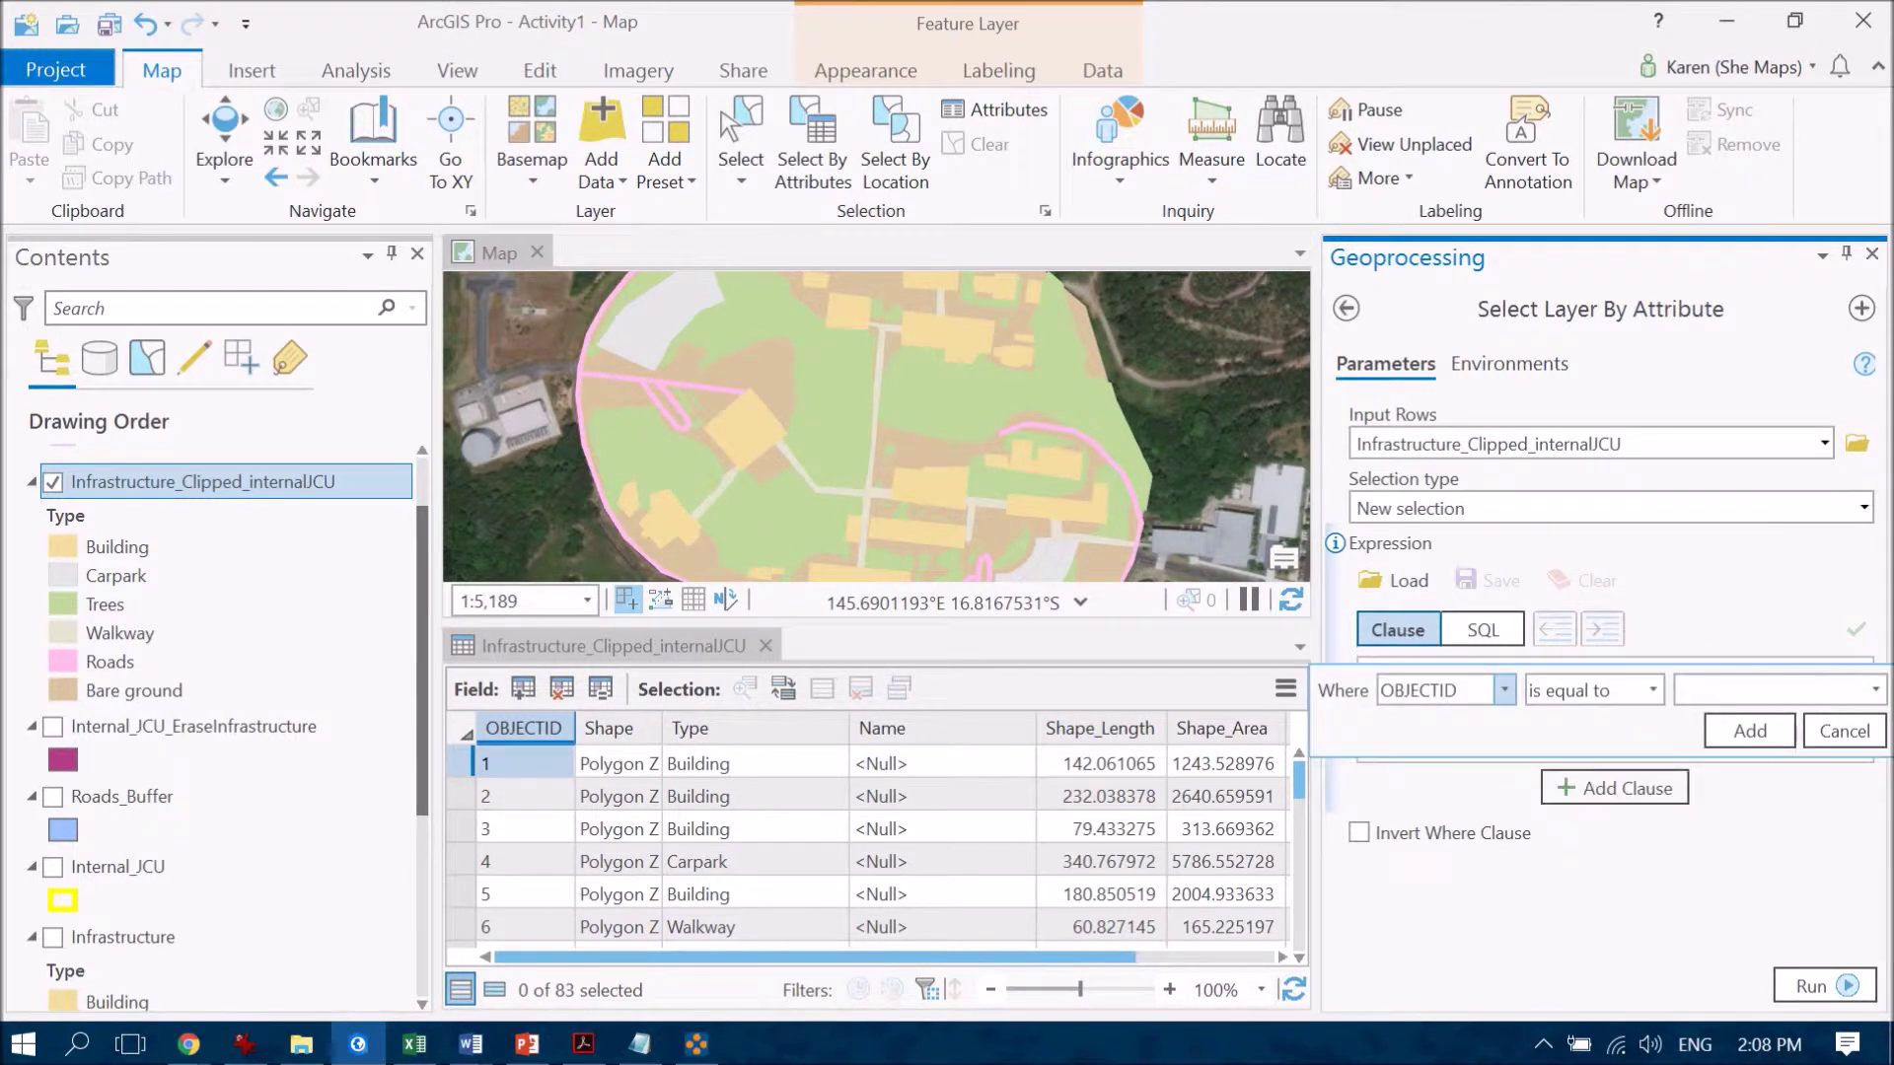
click(1504, 689)
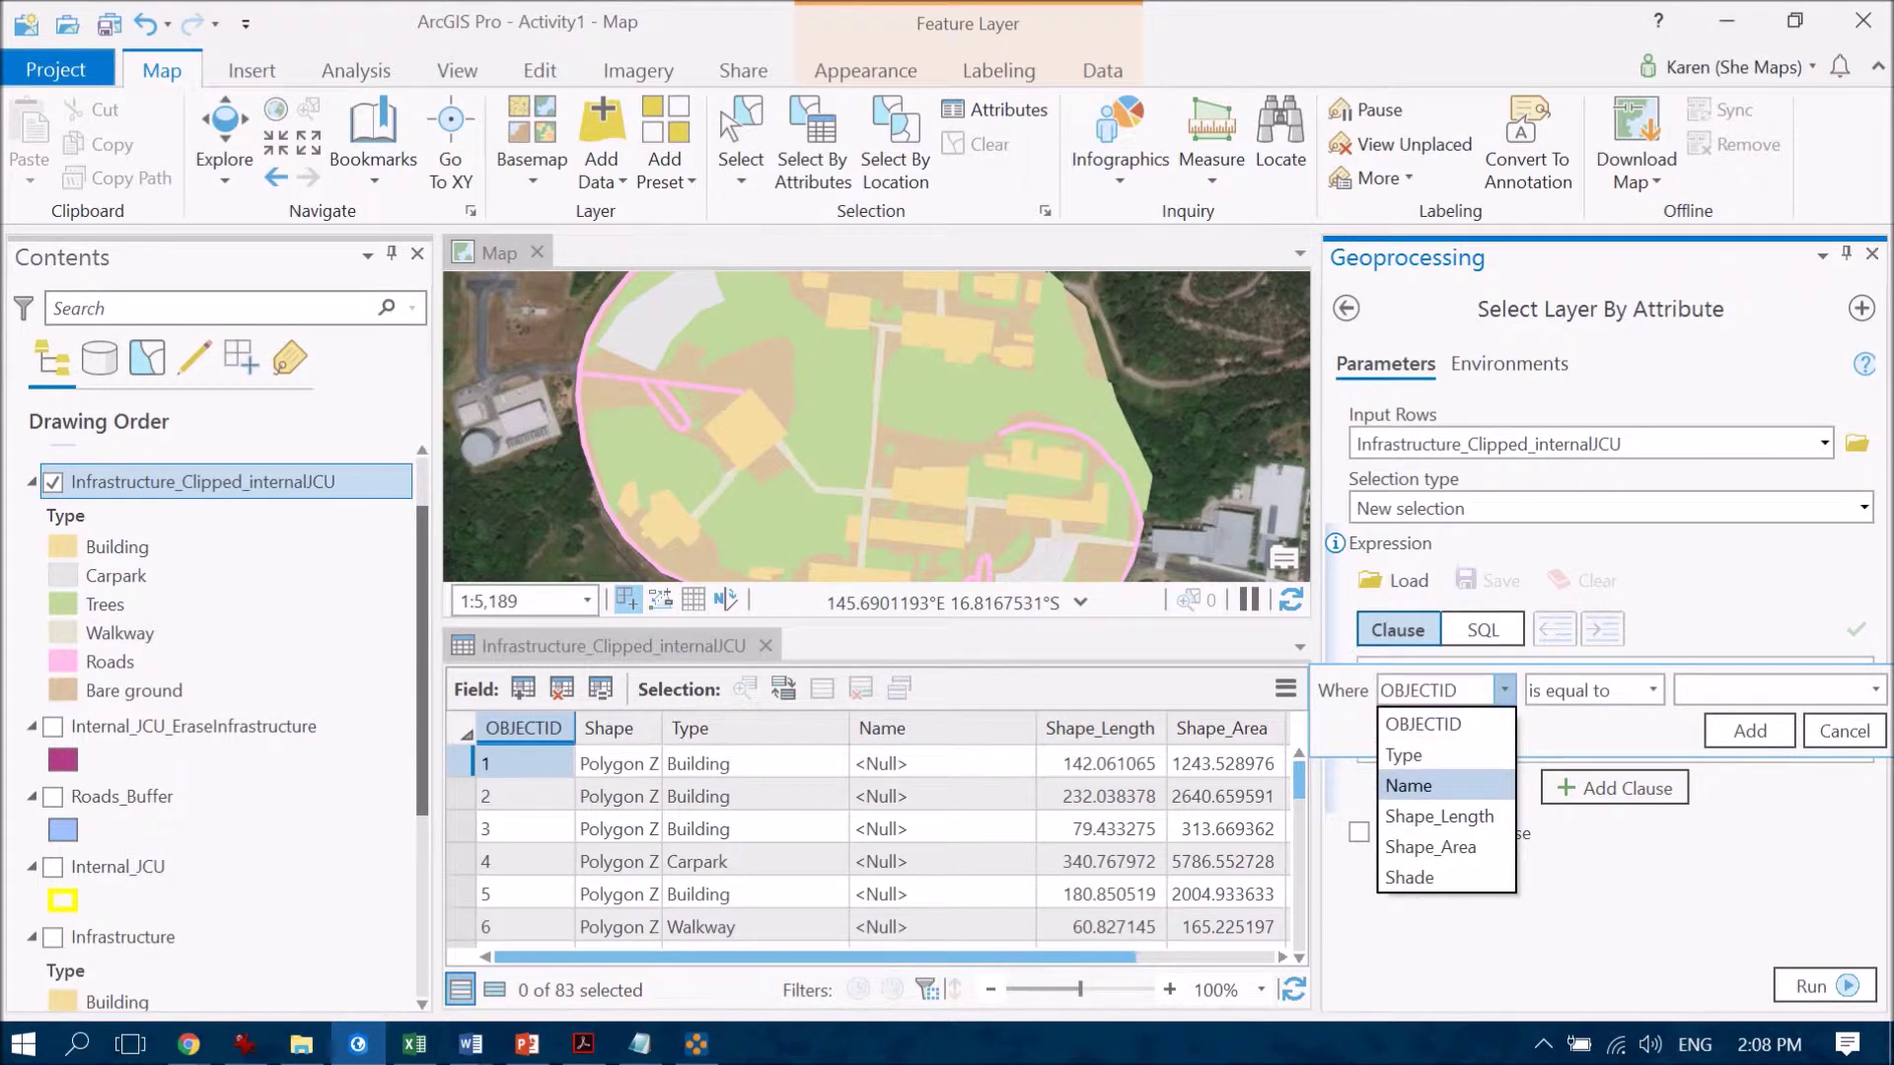
click(1405, 754)
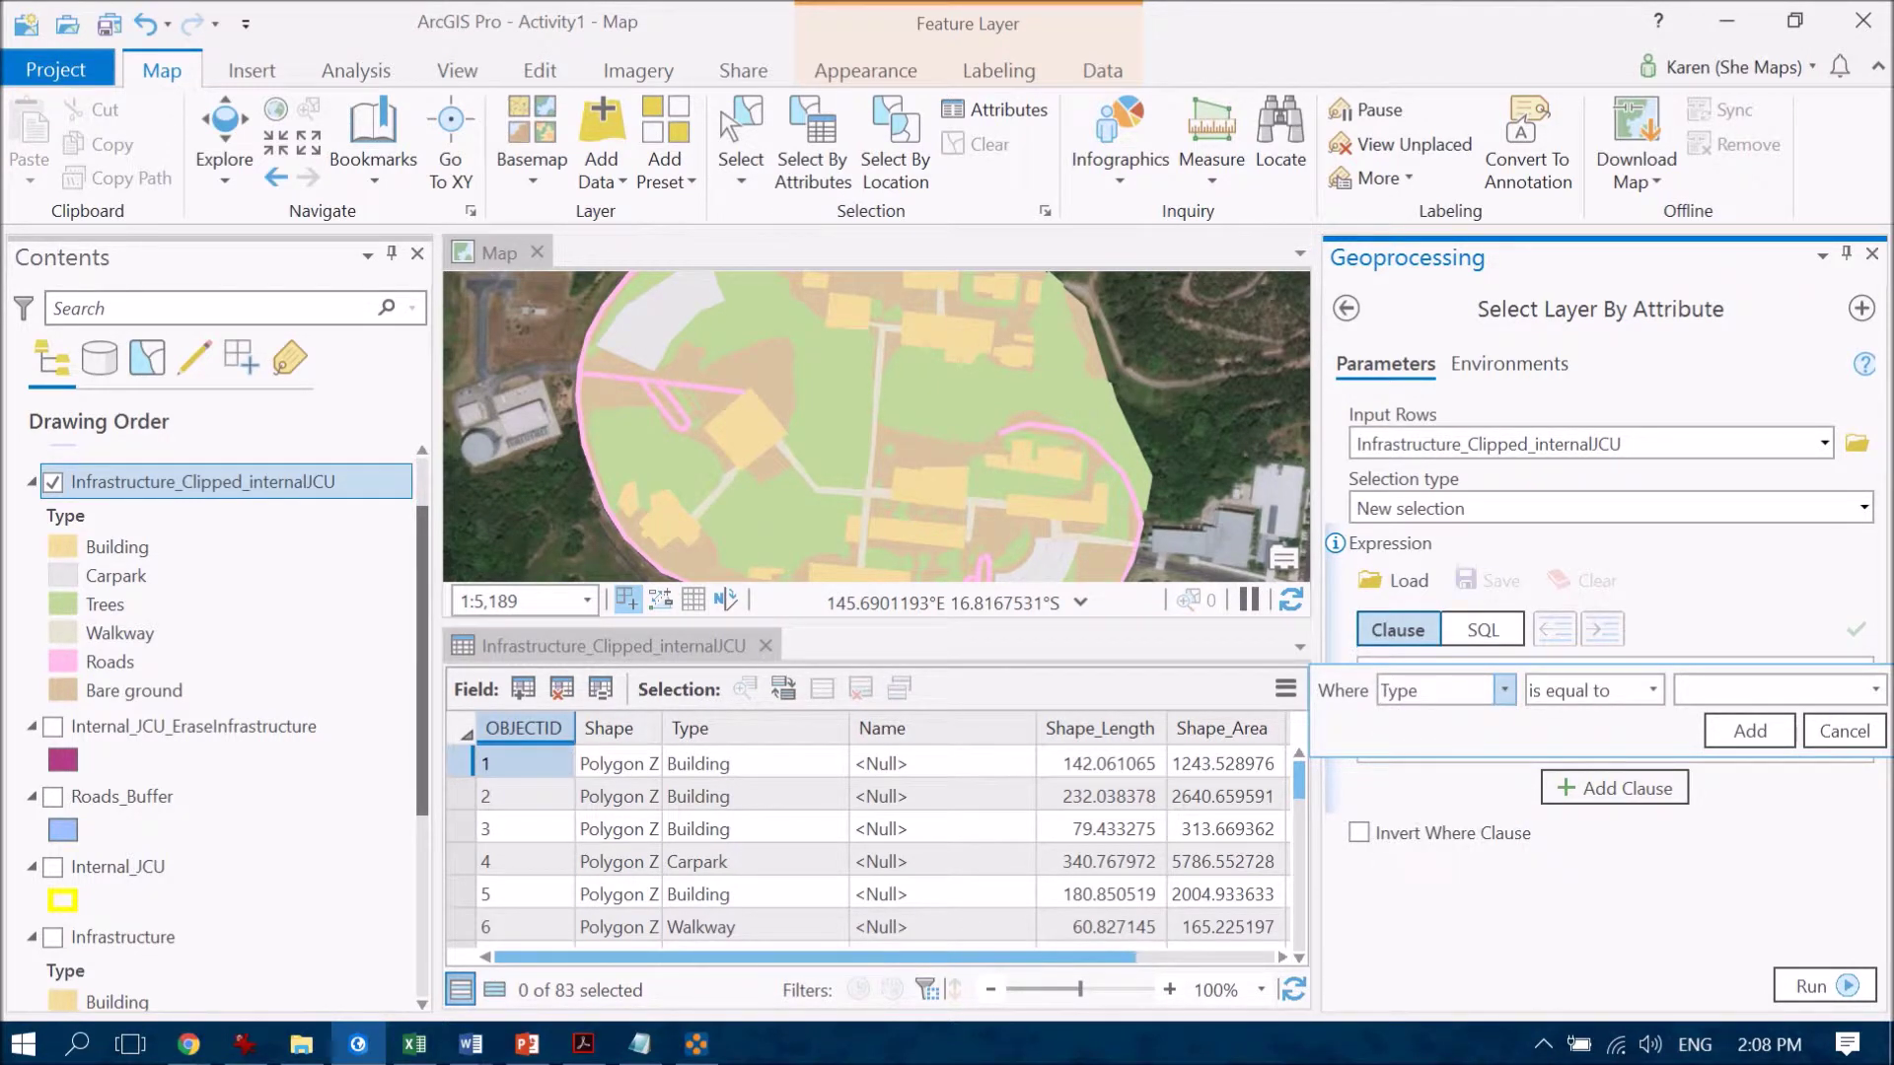
click(1875, 689)
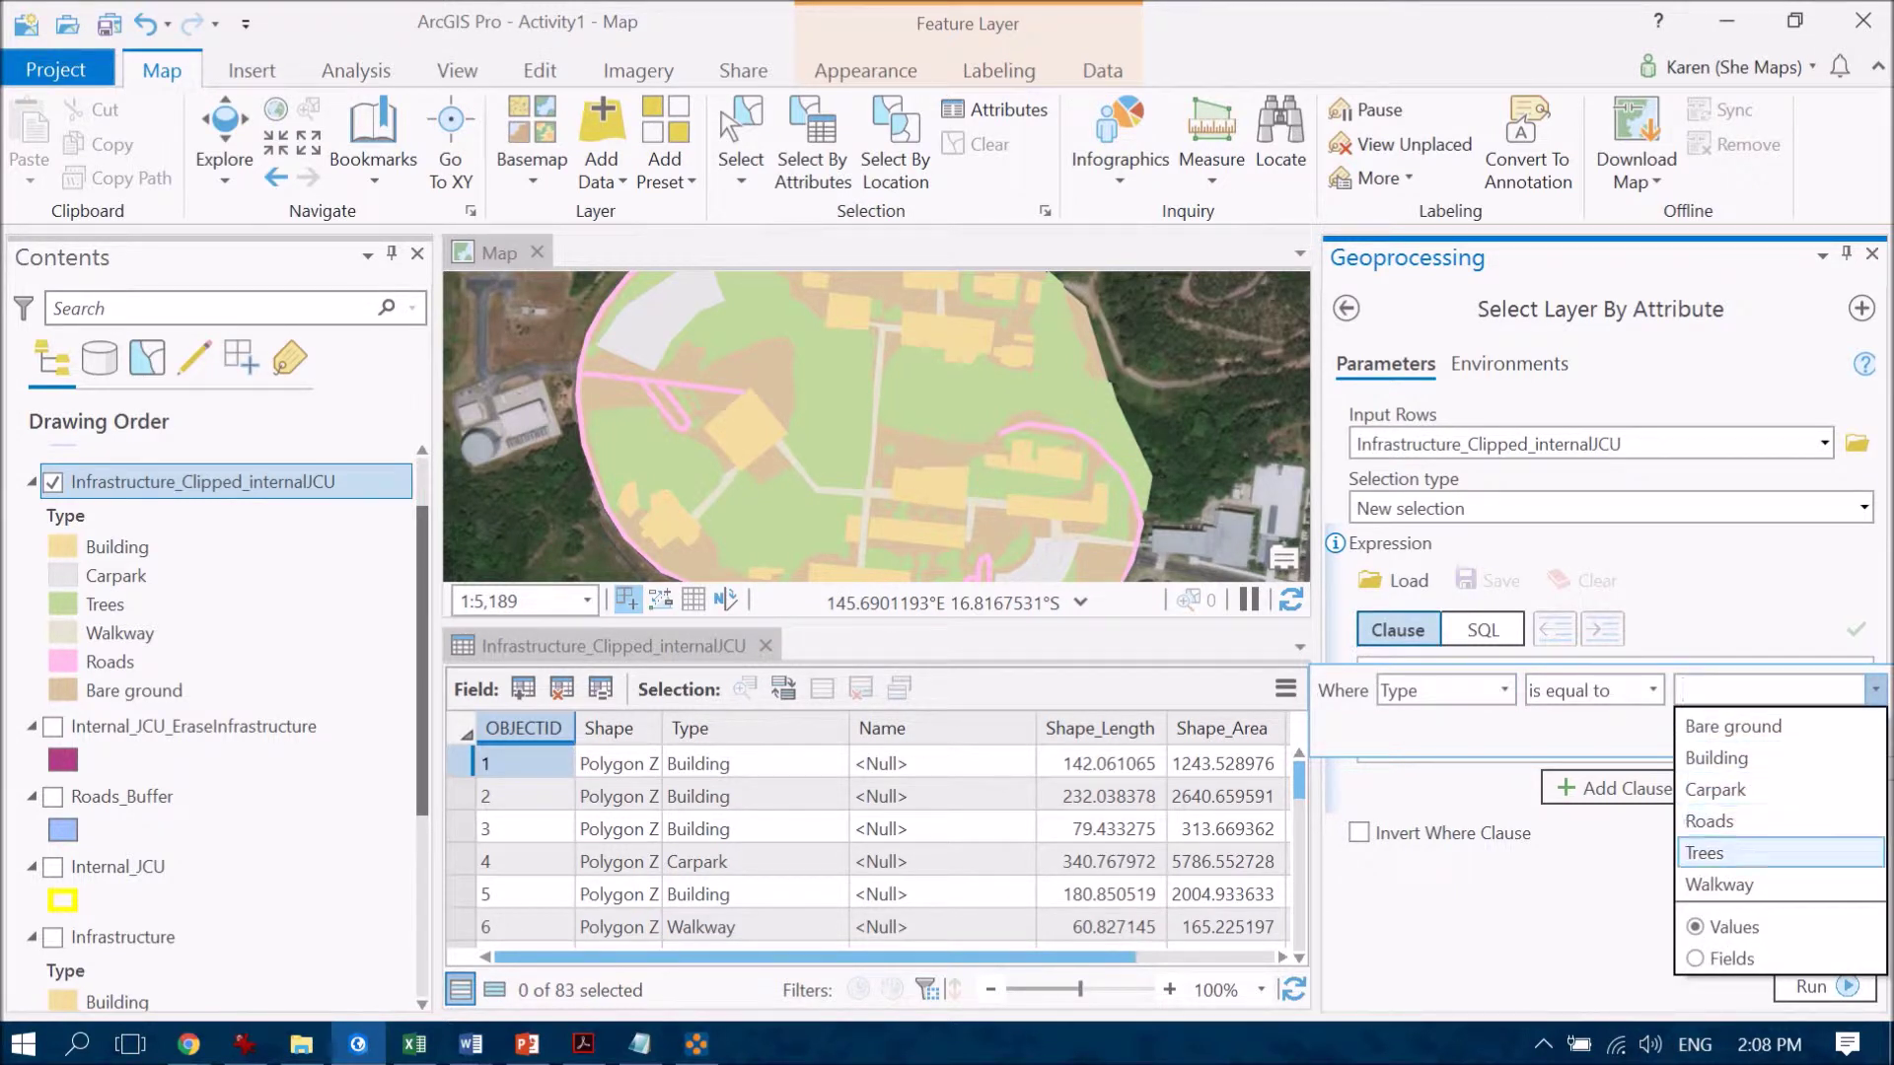
click(1736, 884)
click(1734, 732)
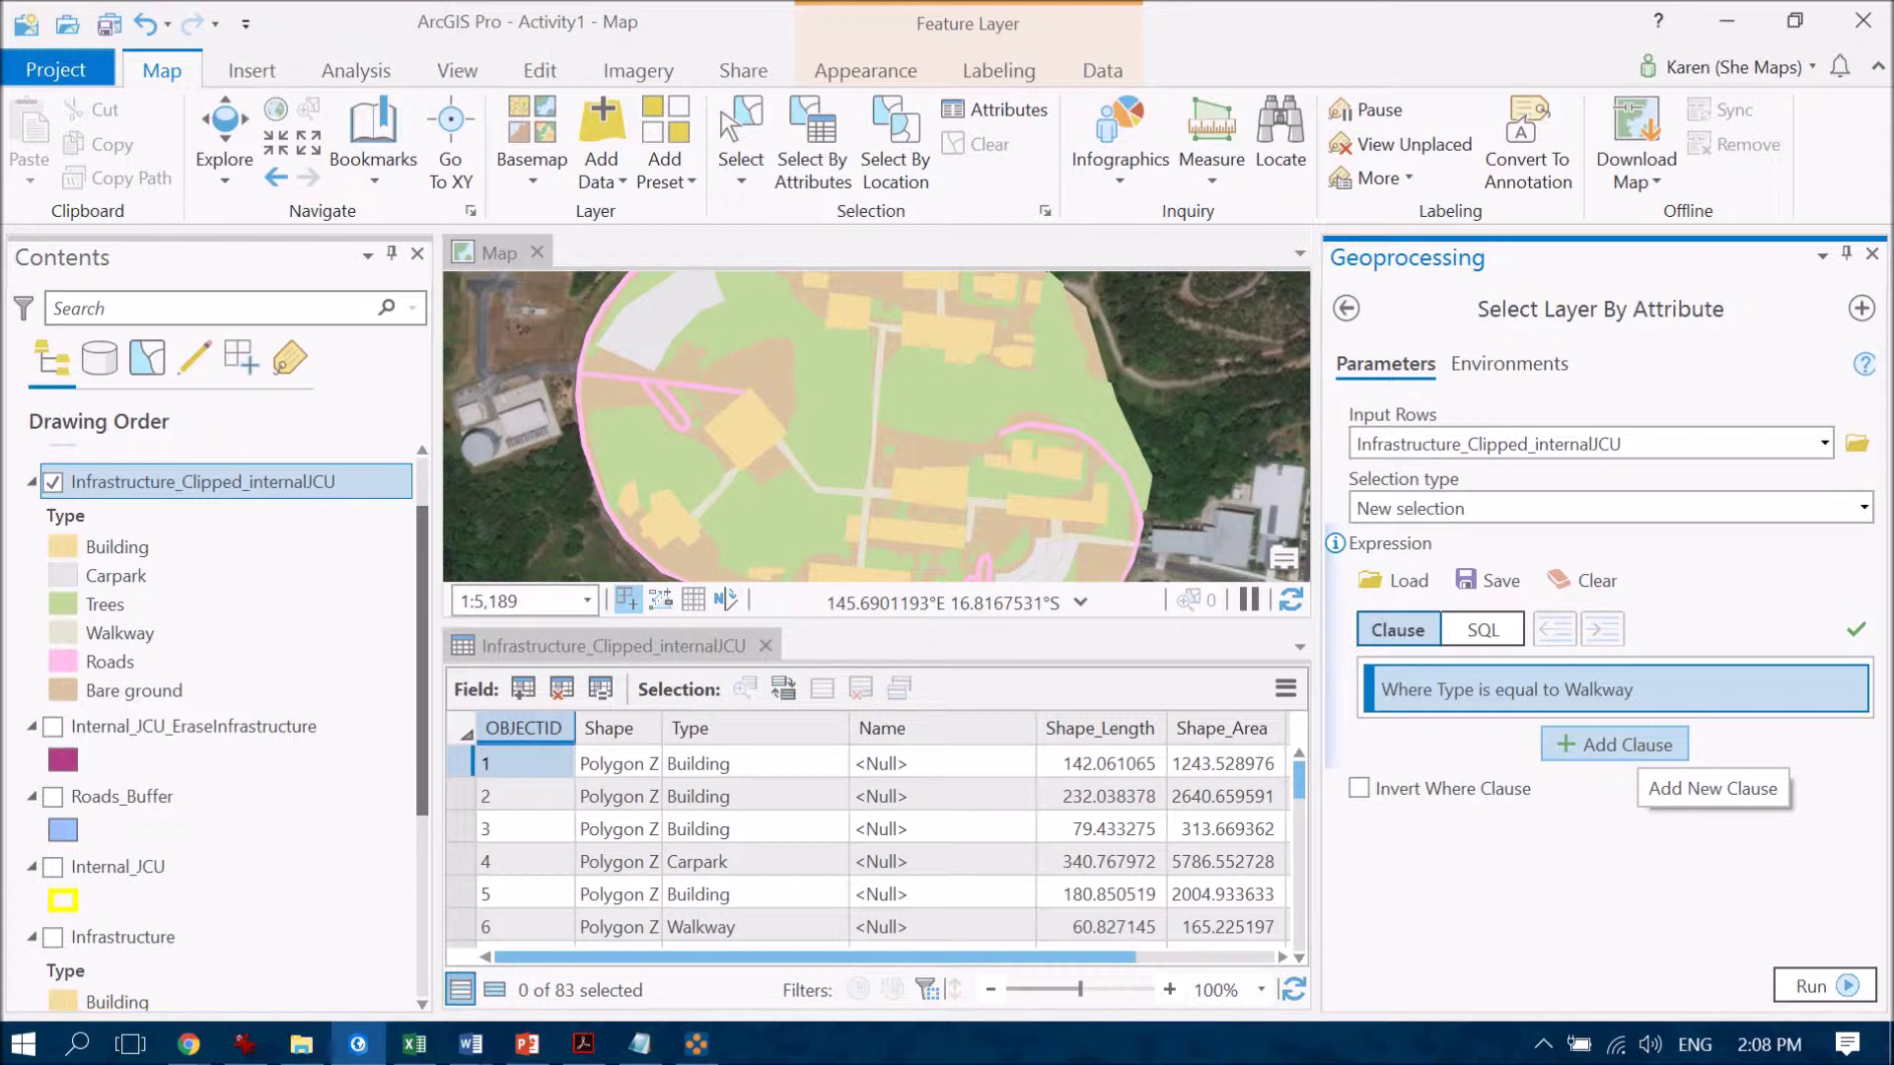
Add an 'Or Type is equal to Trees' clause and run the selection, picking 56 features.
click(1618, 745)
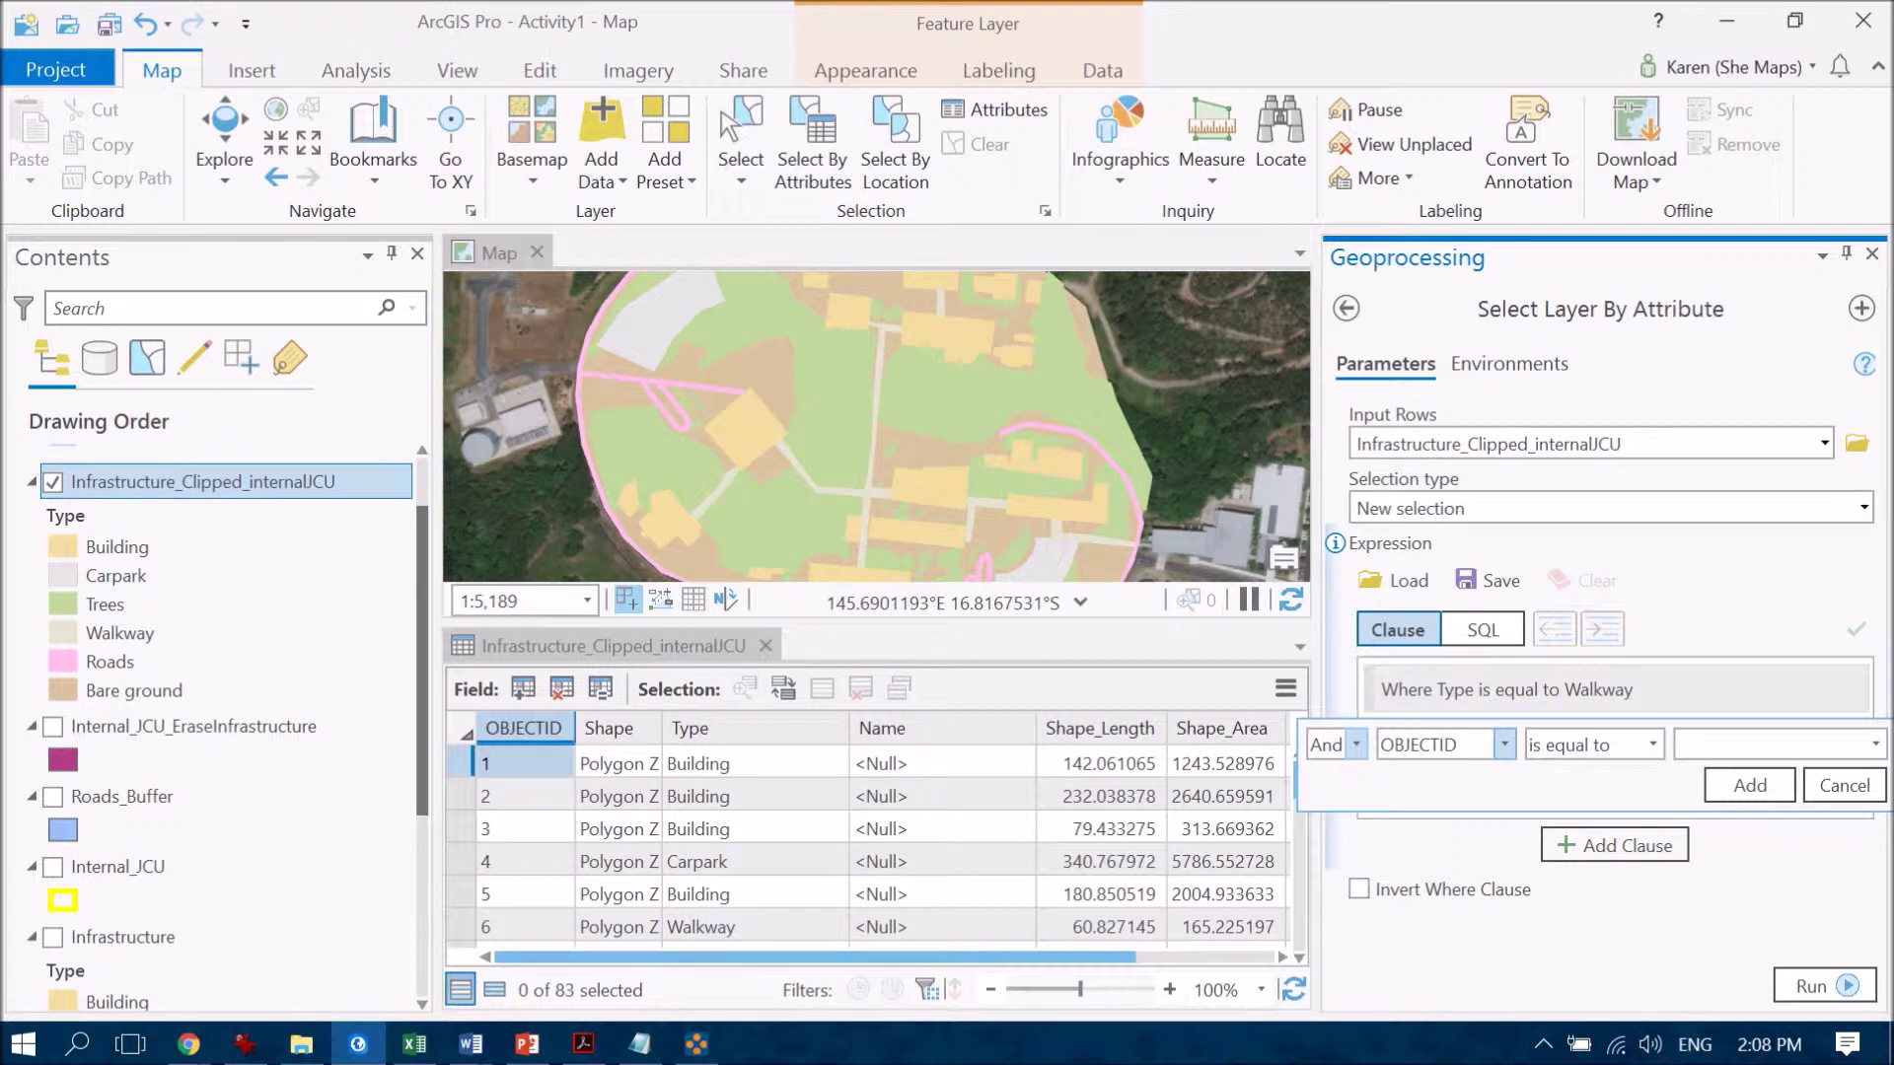
click(1357, 745)
click(1326, 812)
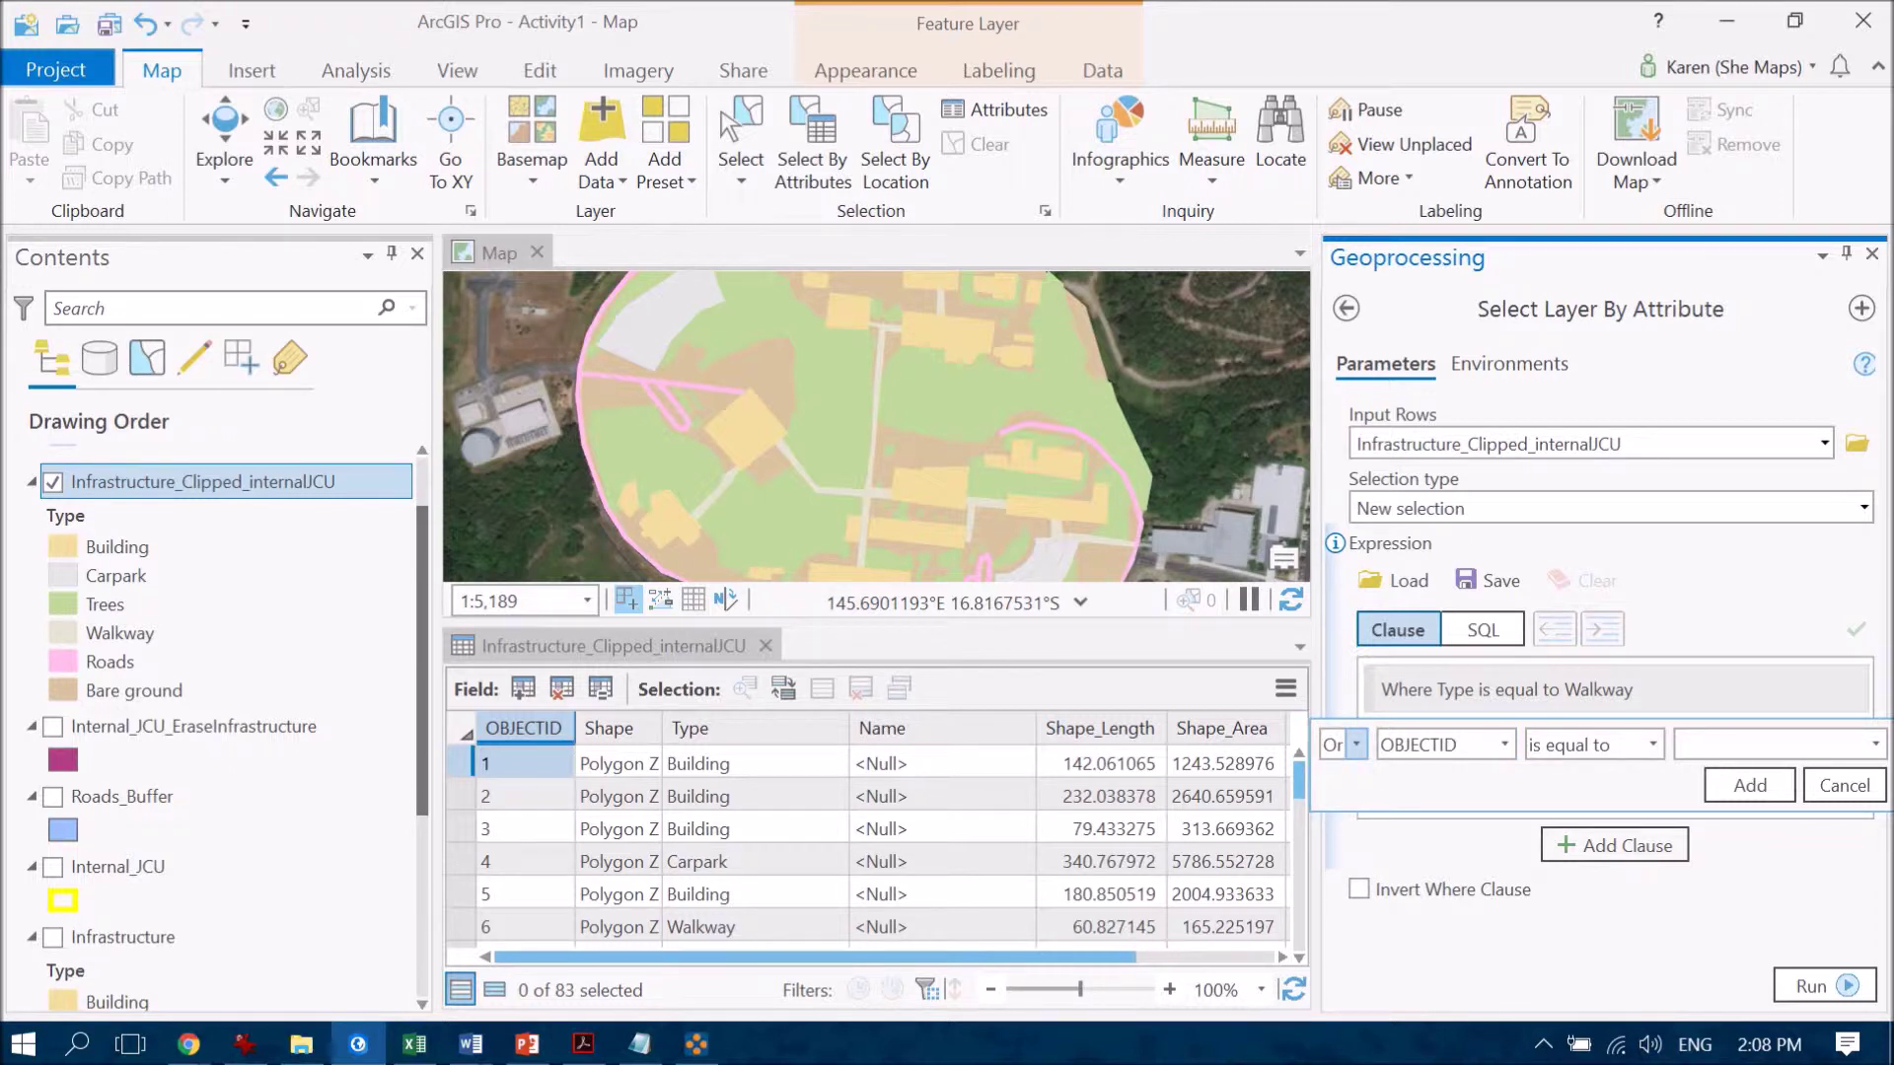
click(1504, 744)
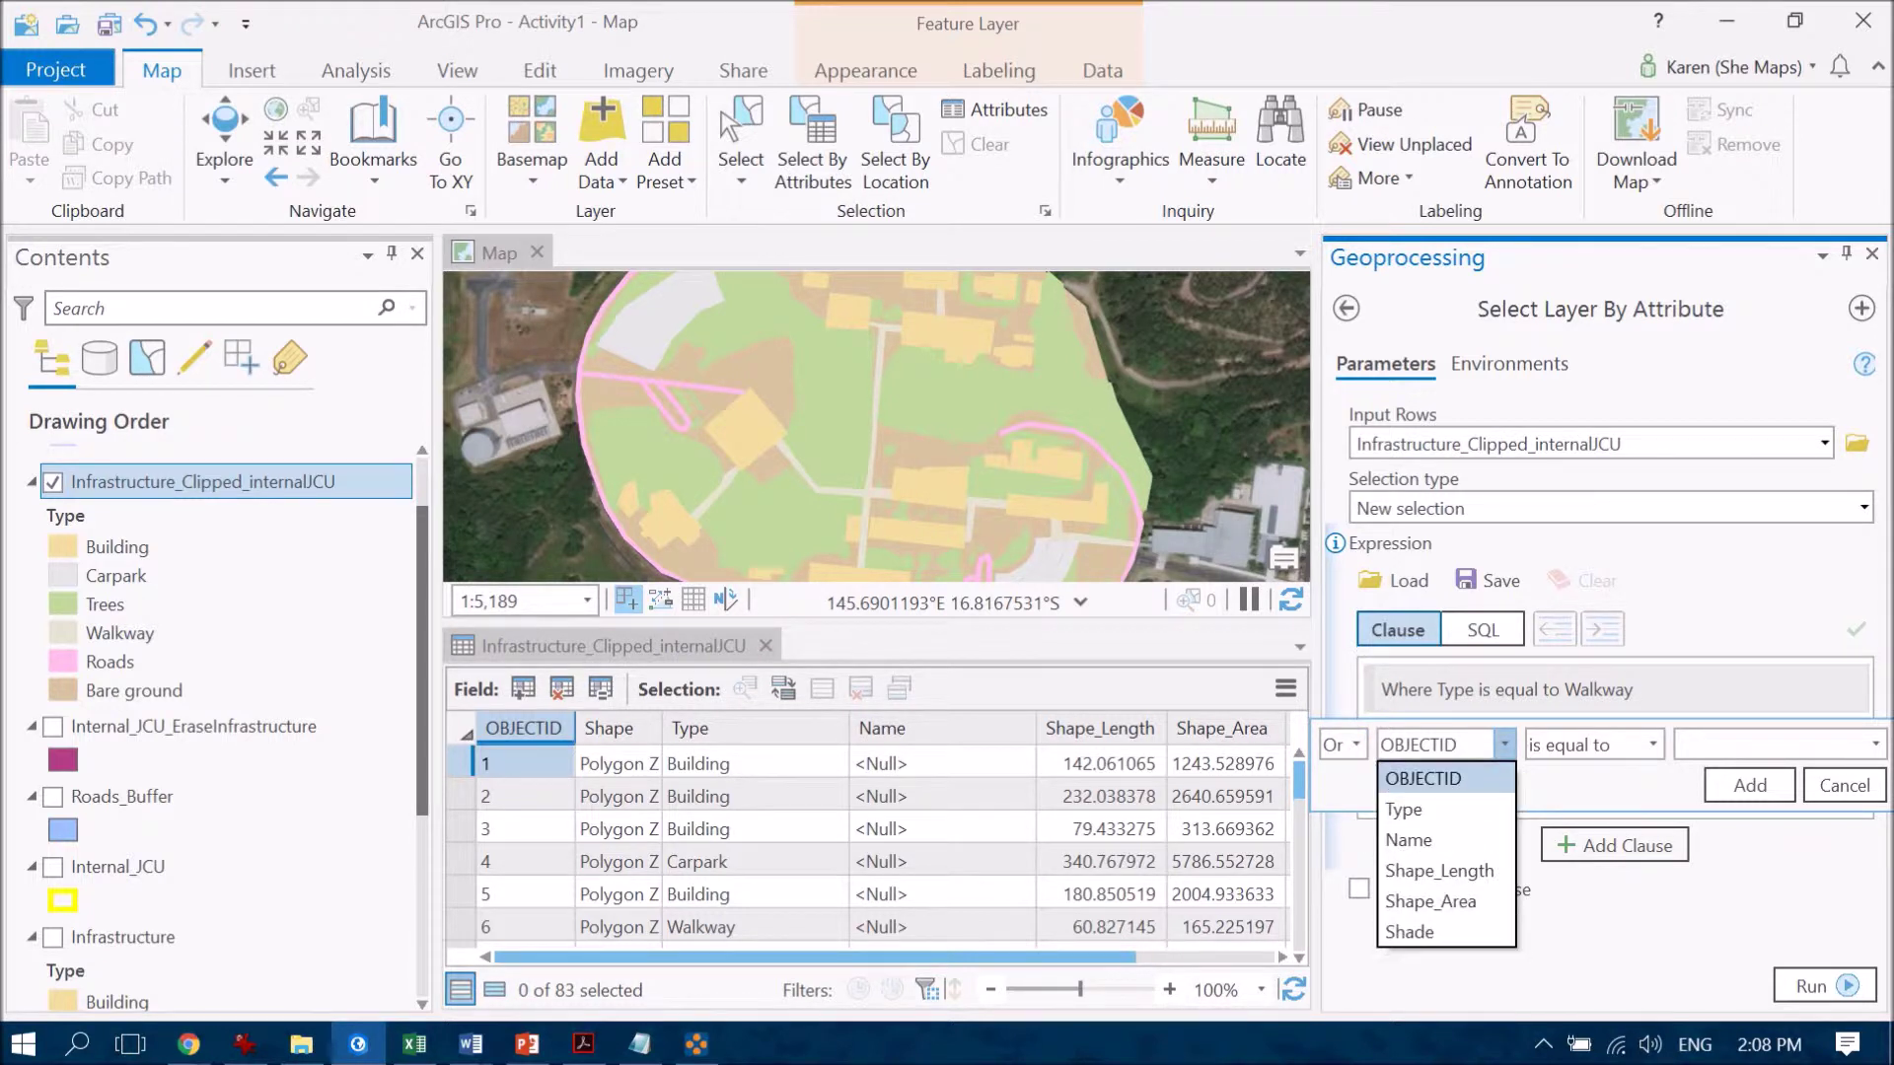
click(1403, 809)
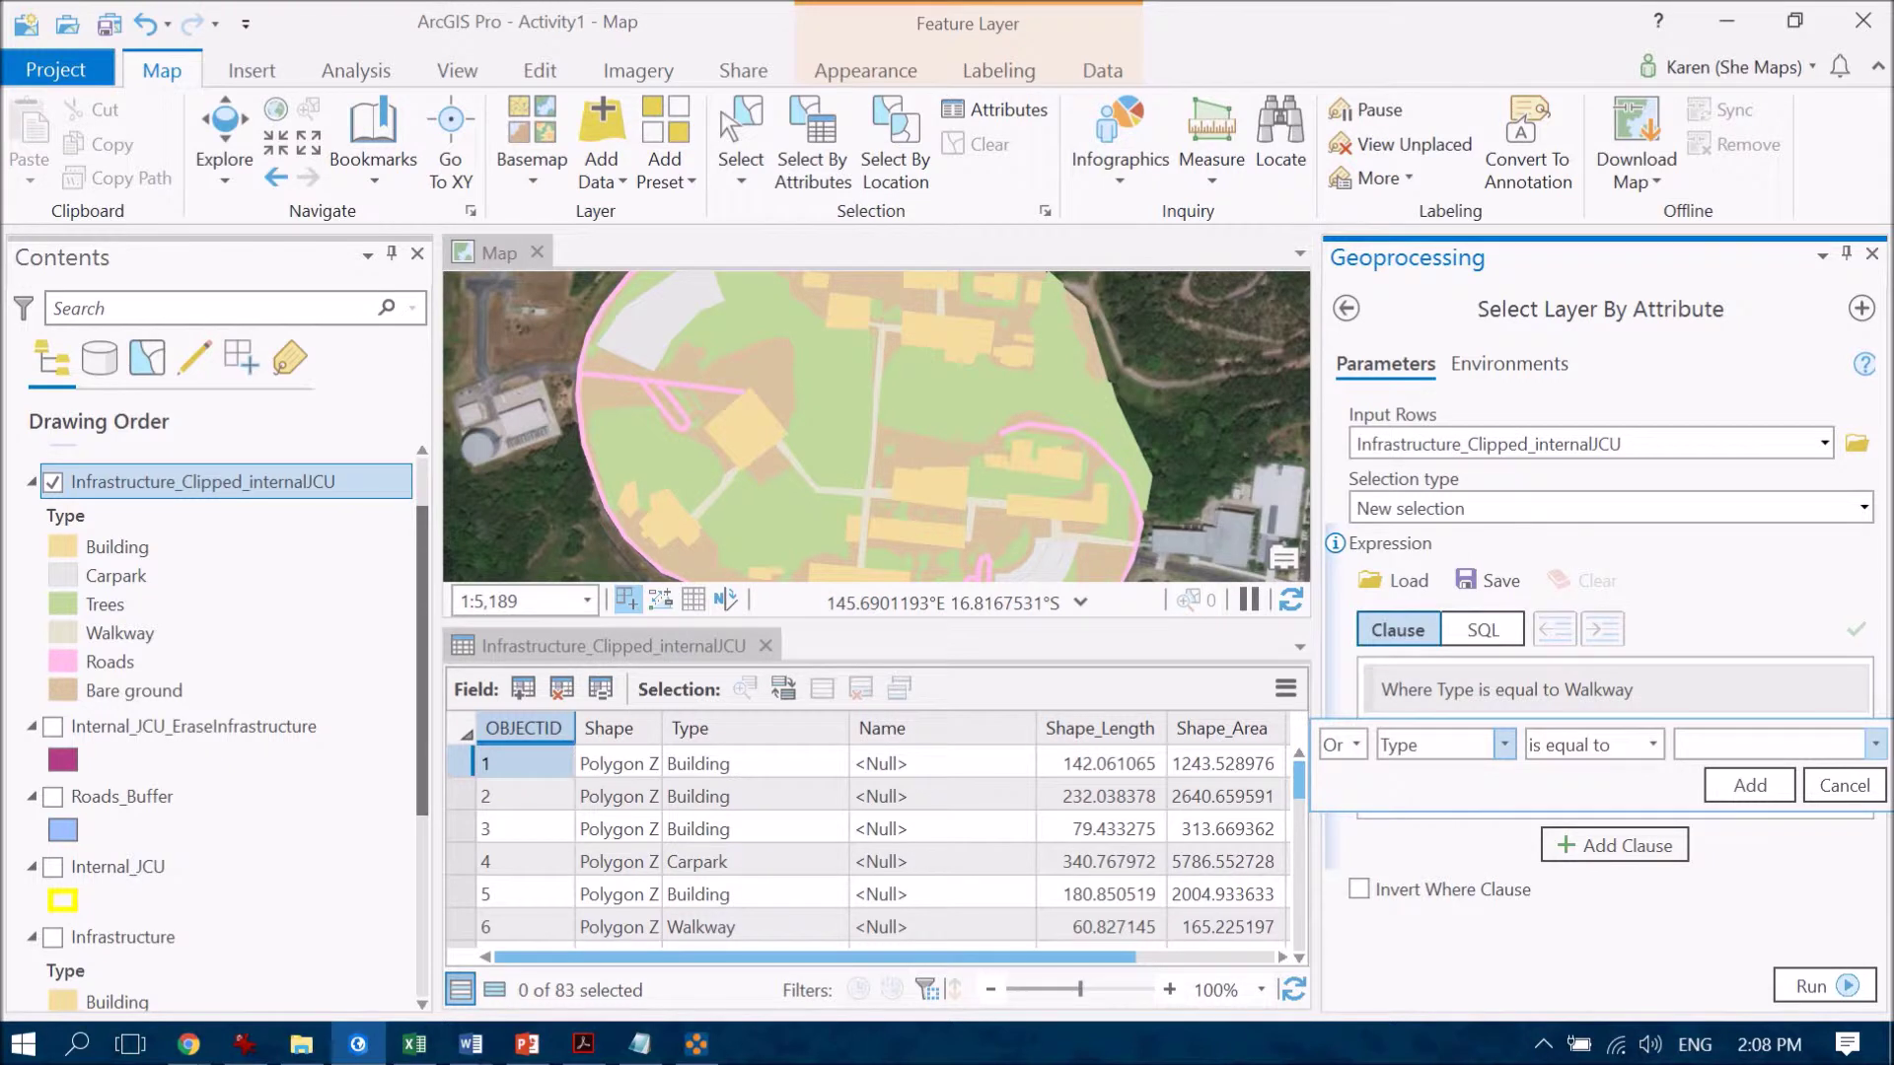
click(1874, 744)
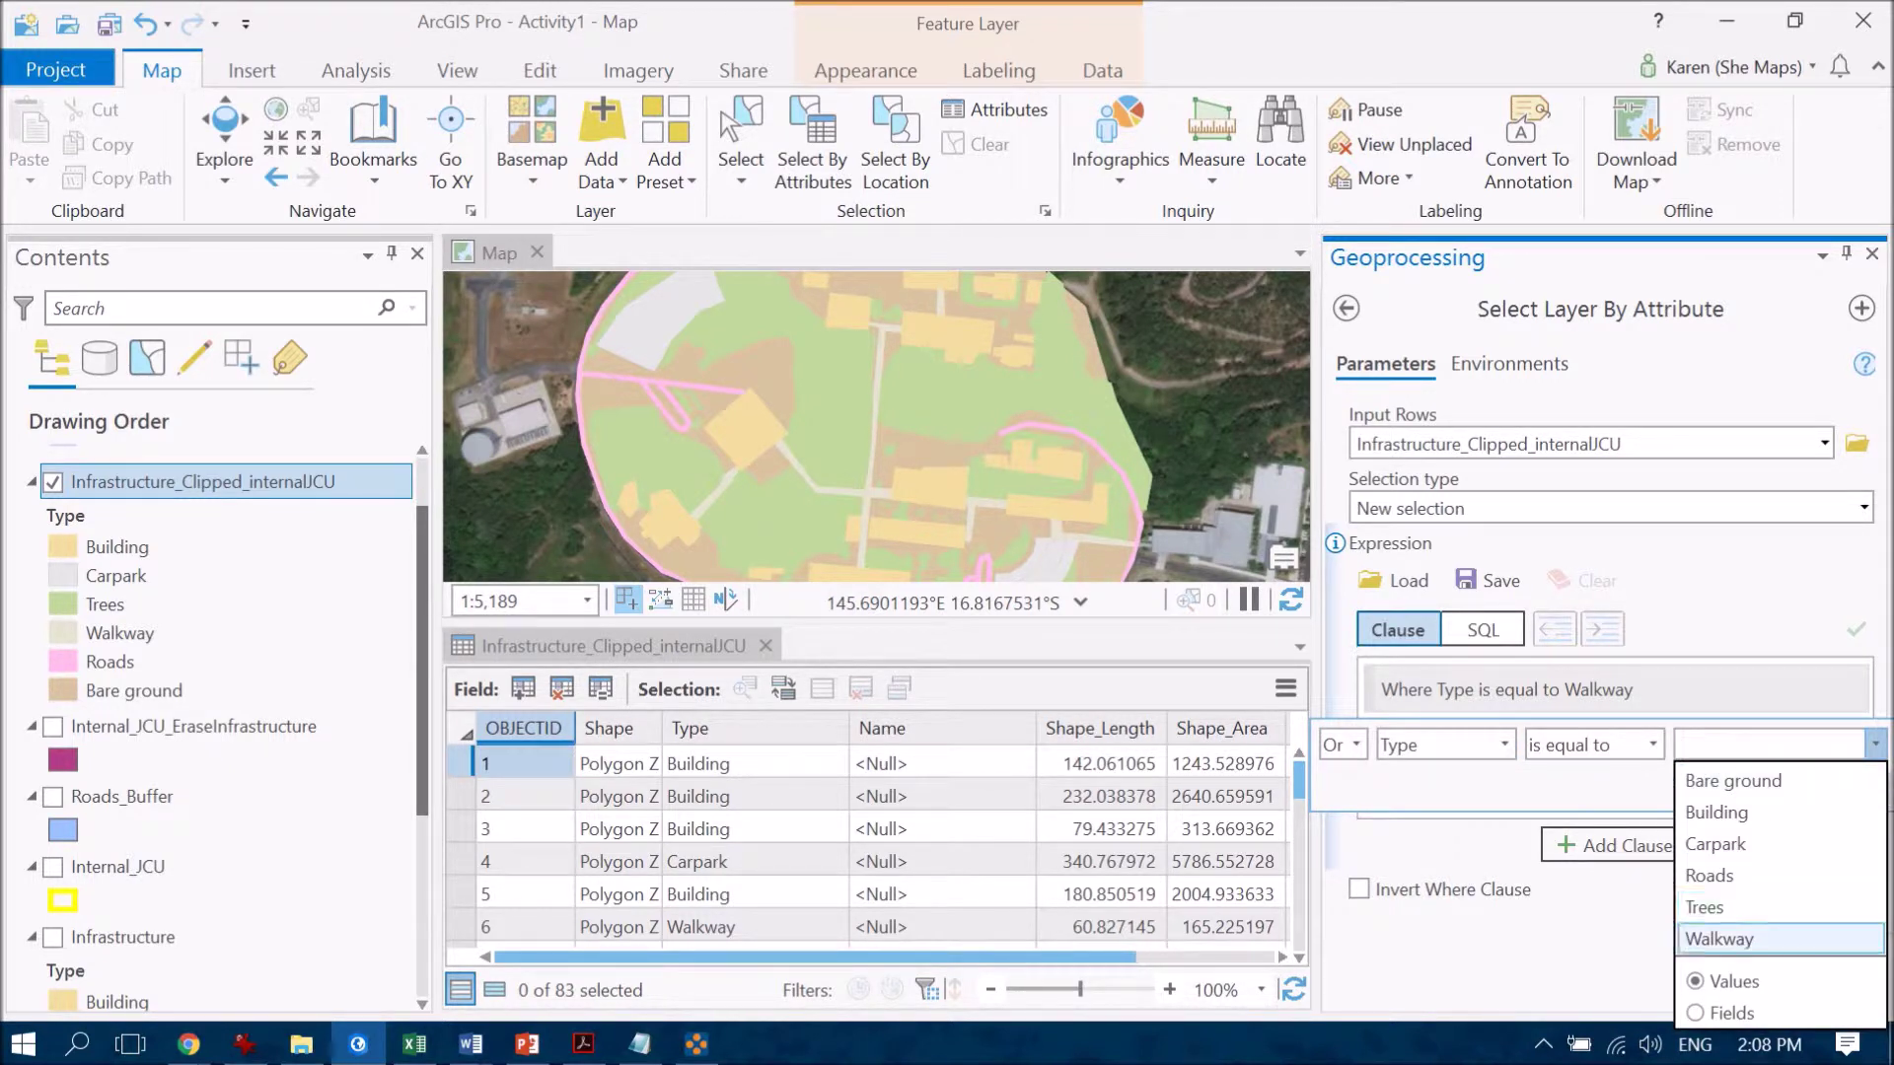
click(1719, 907)
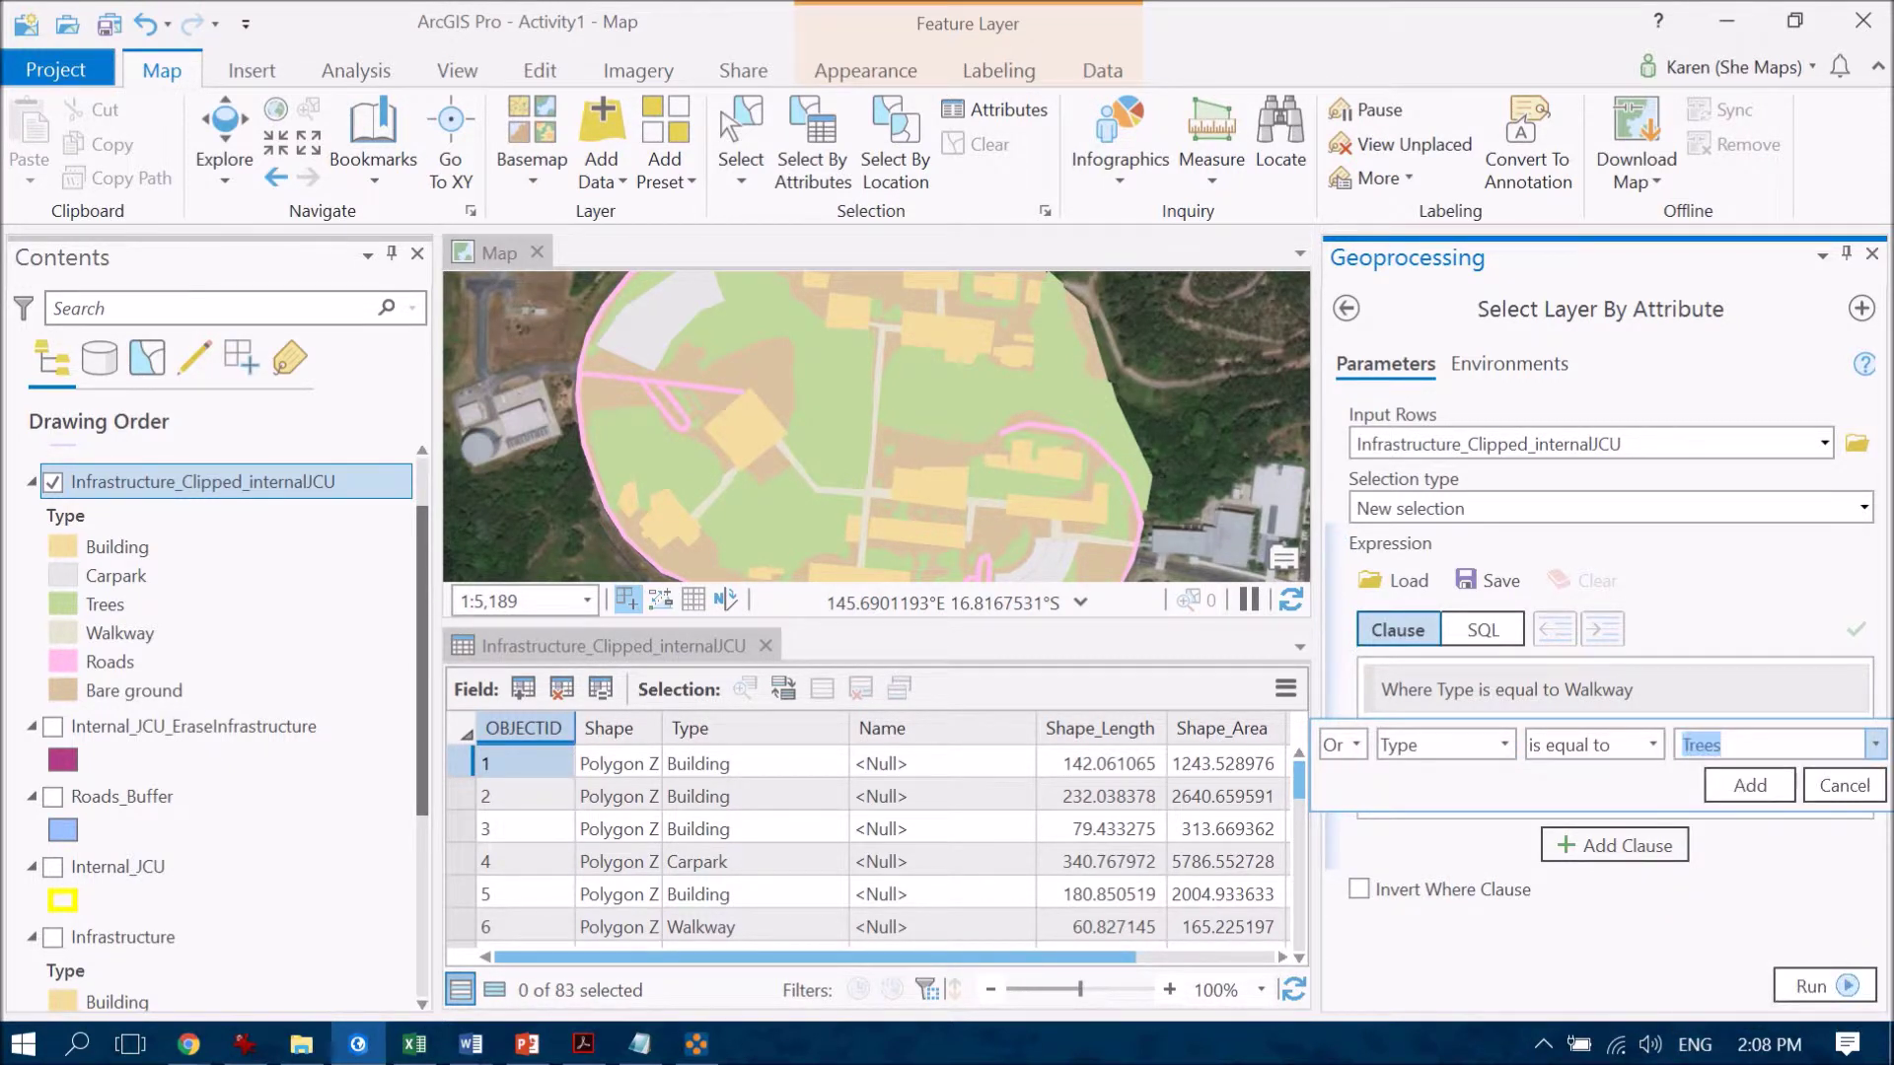
click(1750, 785)
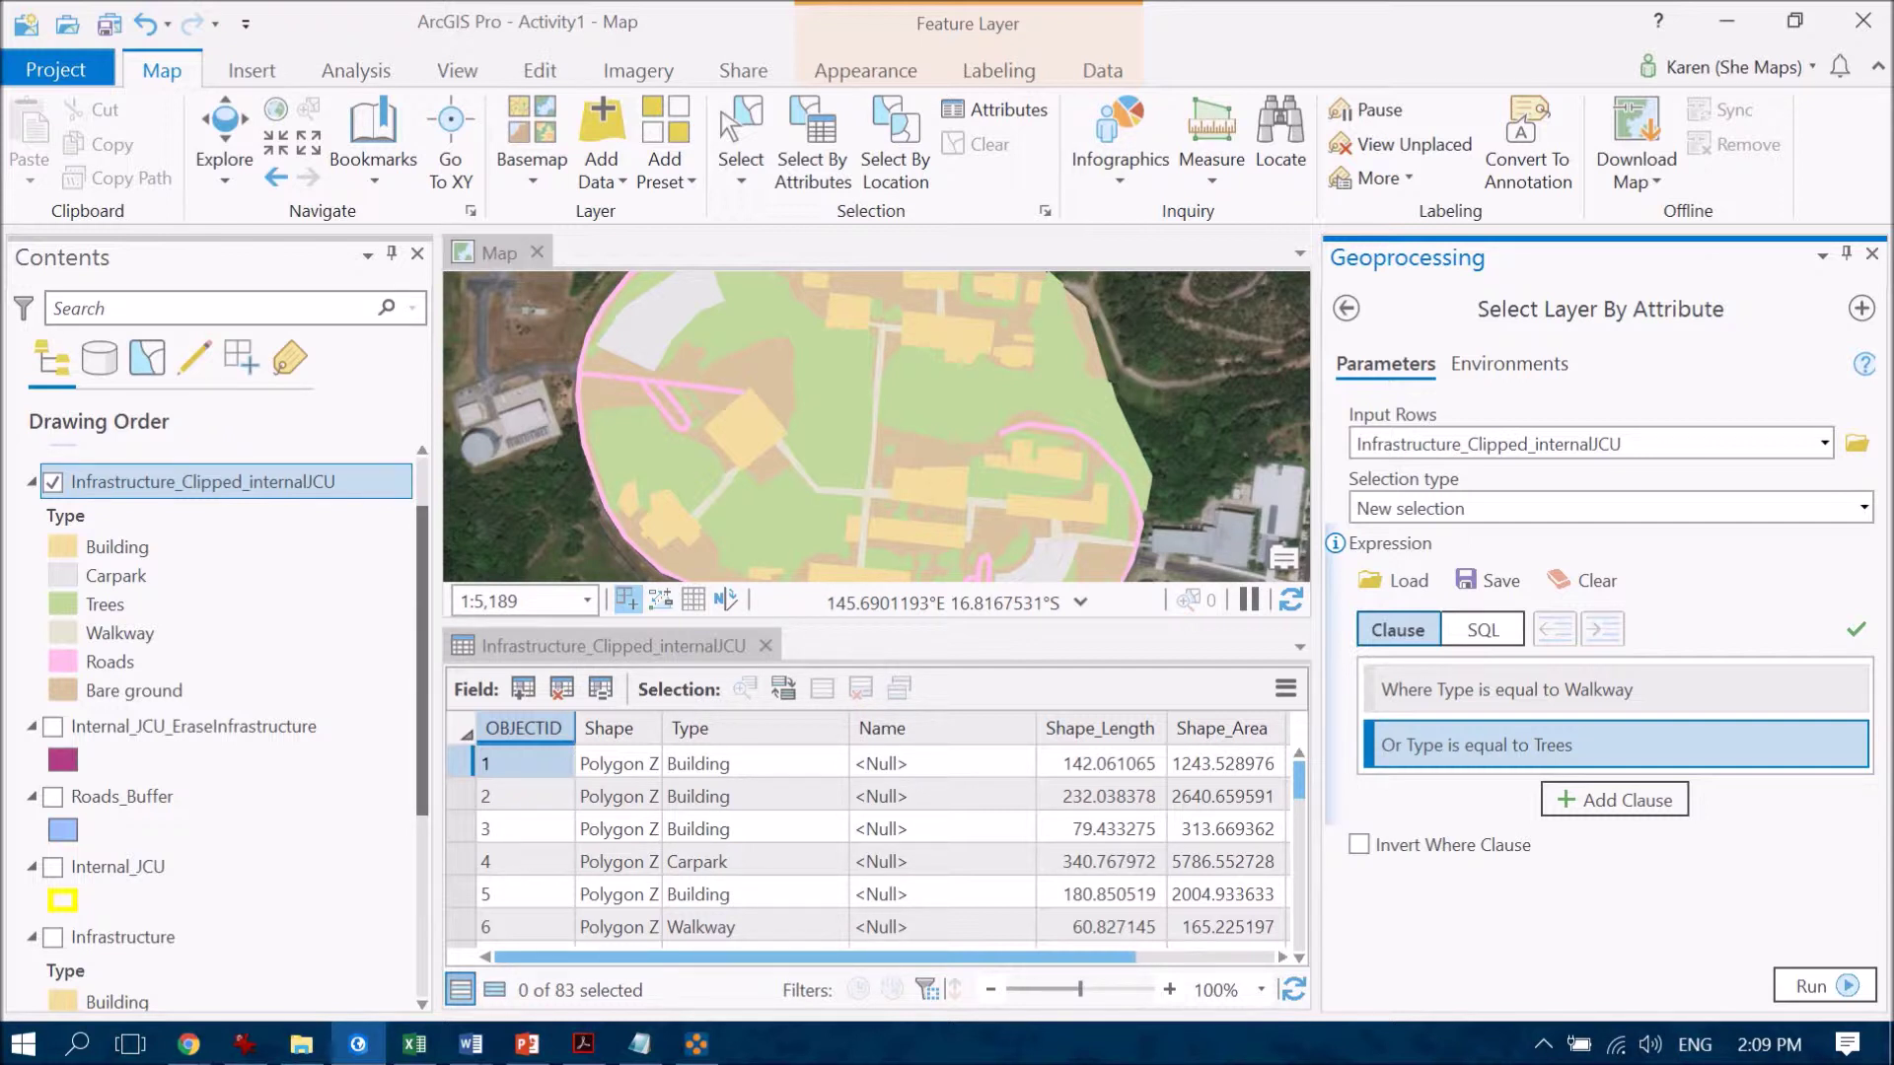
mouse_move(1400, 755)
click(1823, 985)
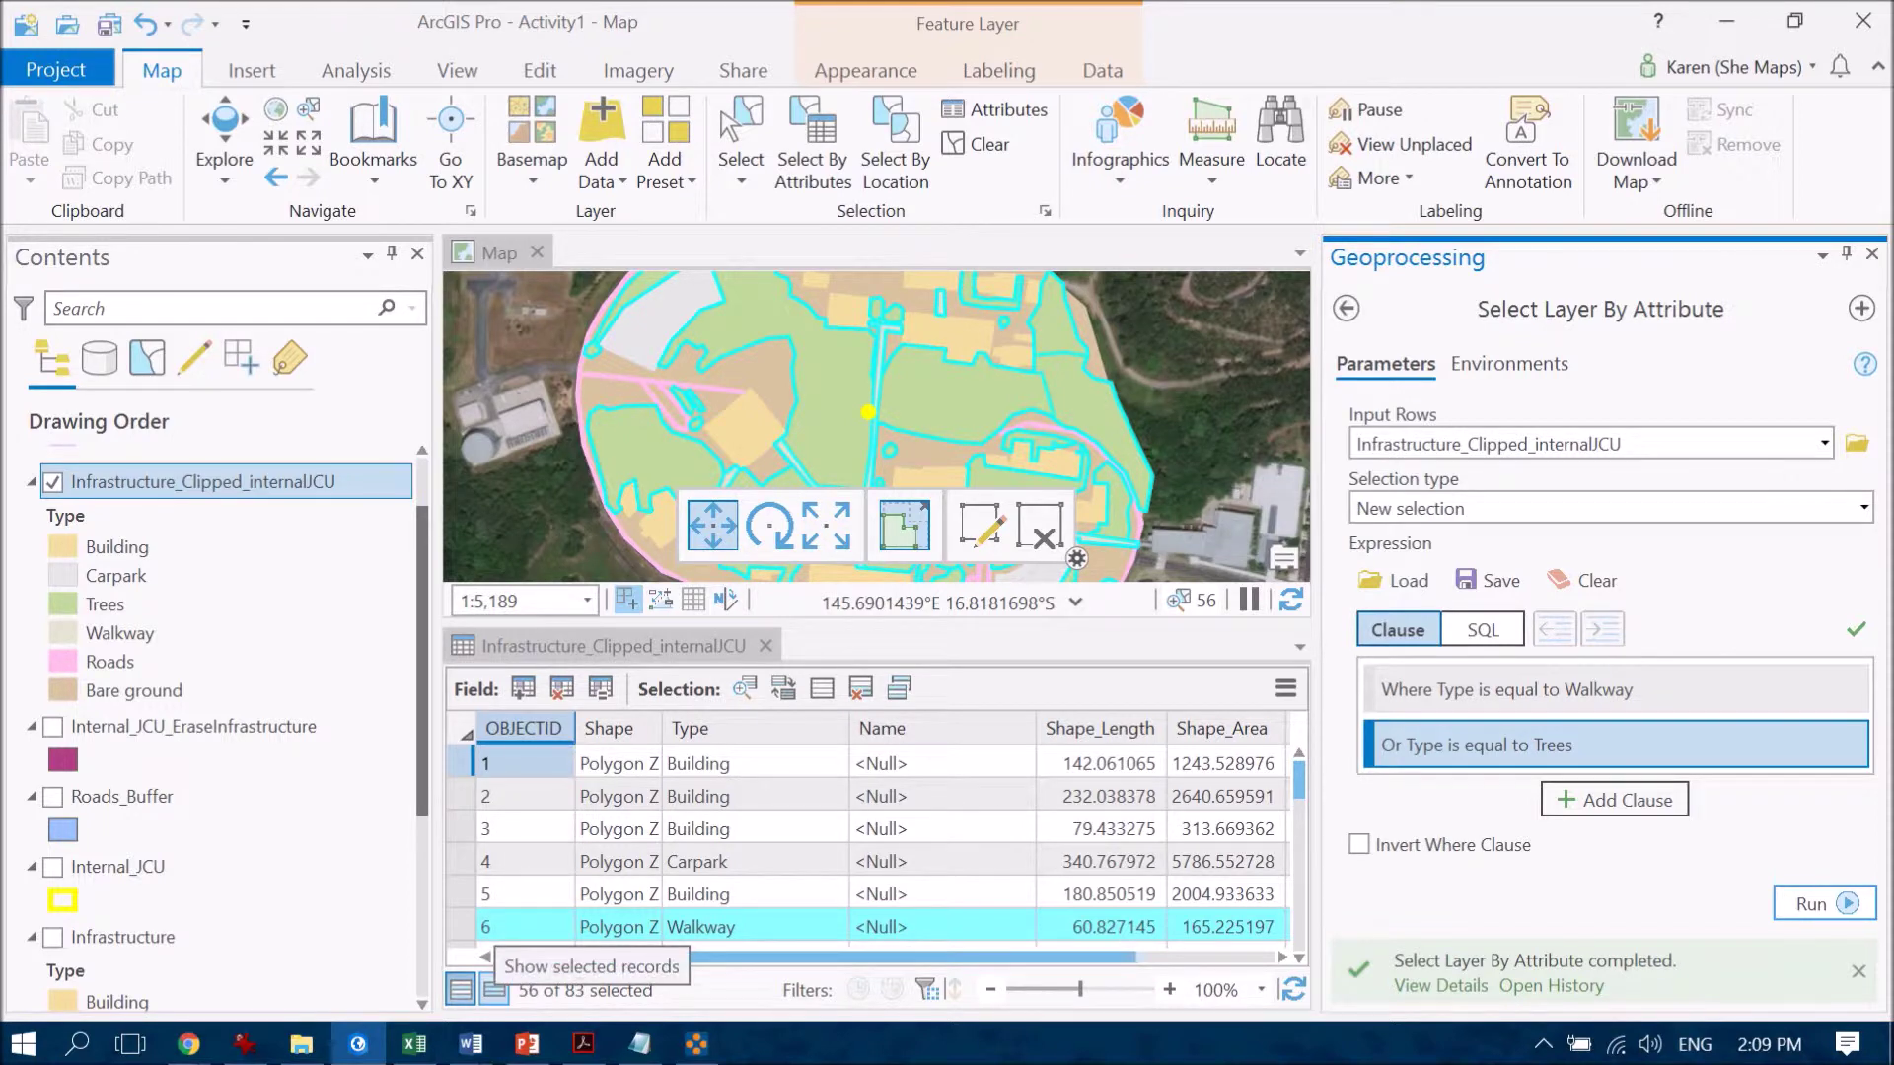
List only the 56 selected records and bring the Shade column into view.
click(494, 990)
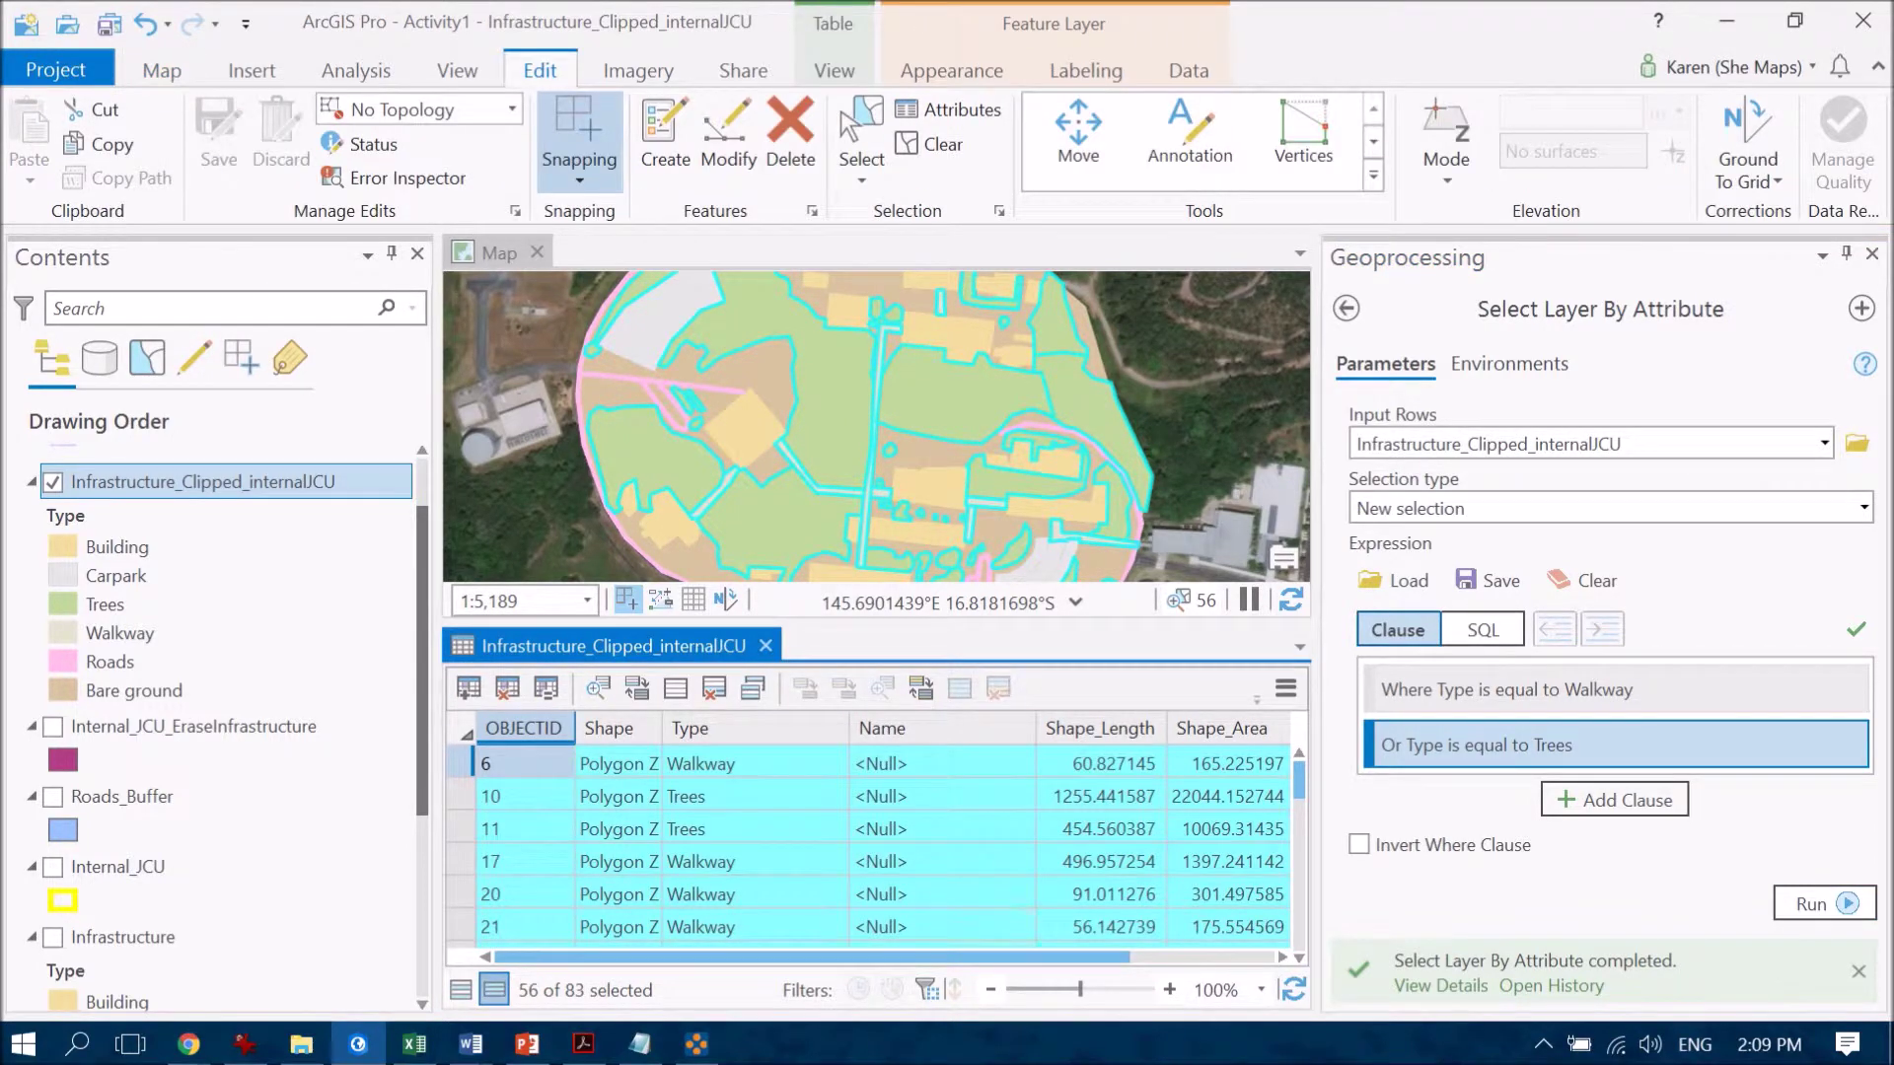
scroll(878, 848, right, 3)
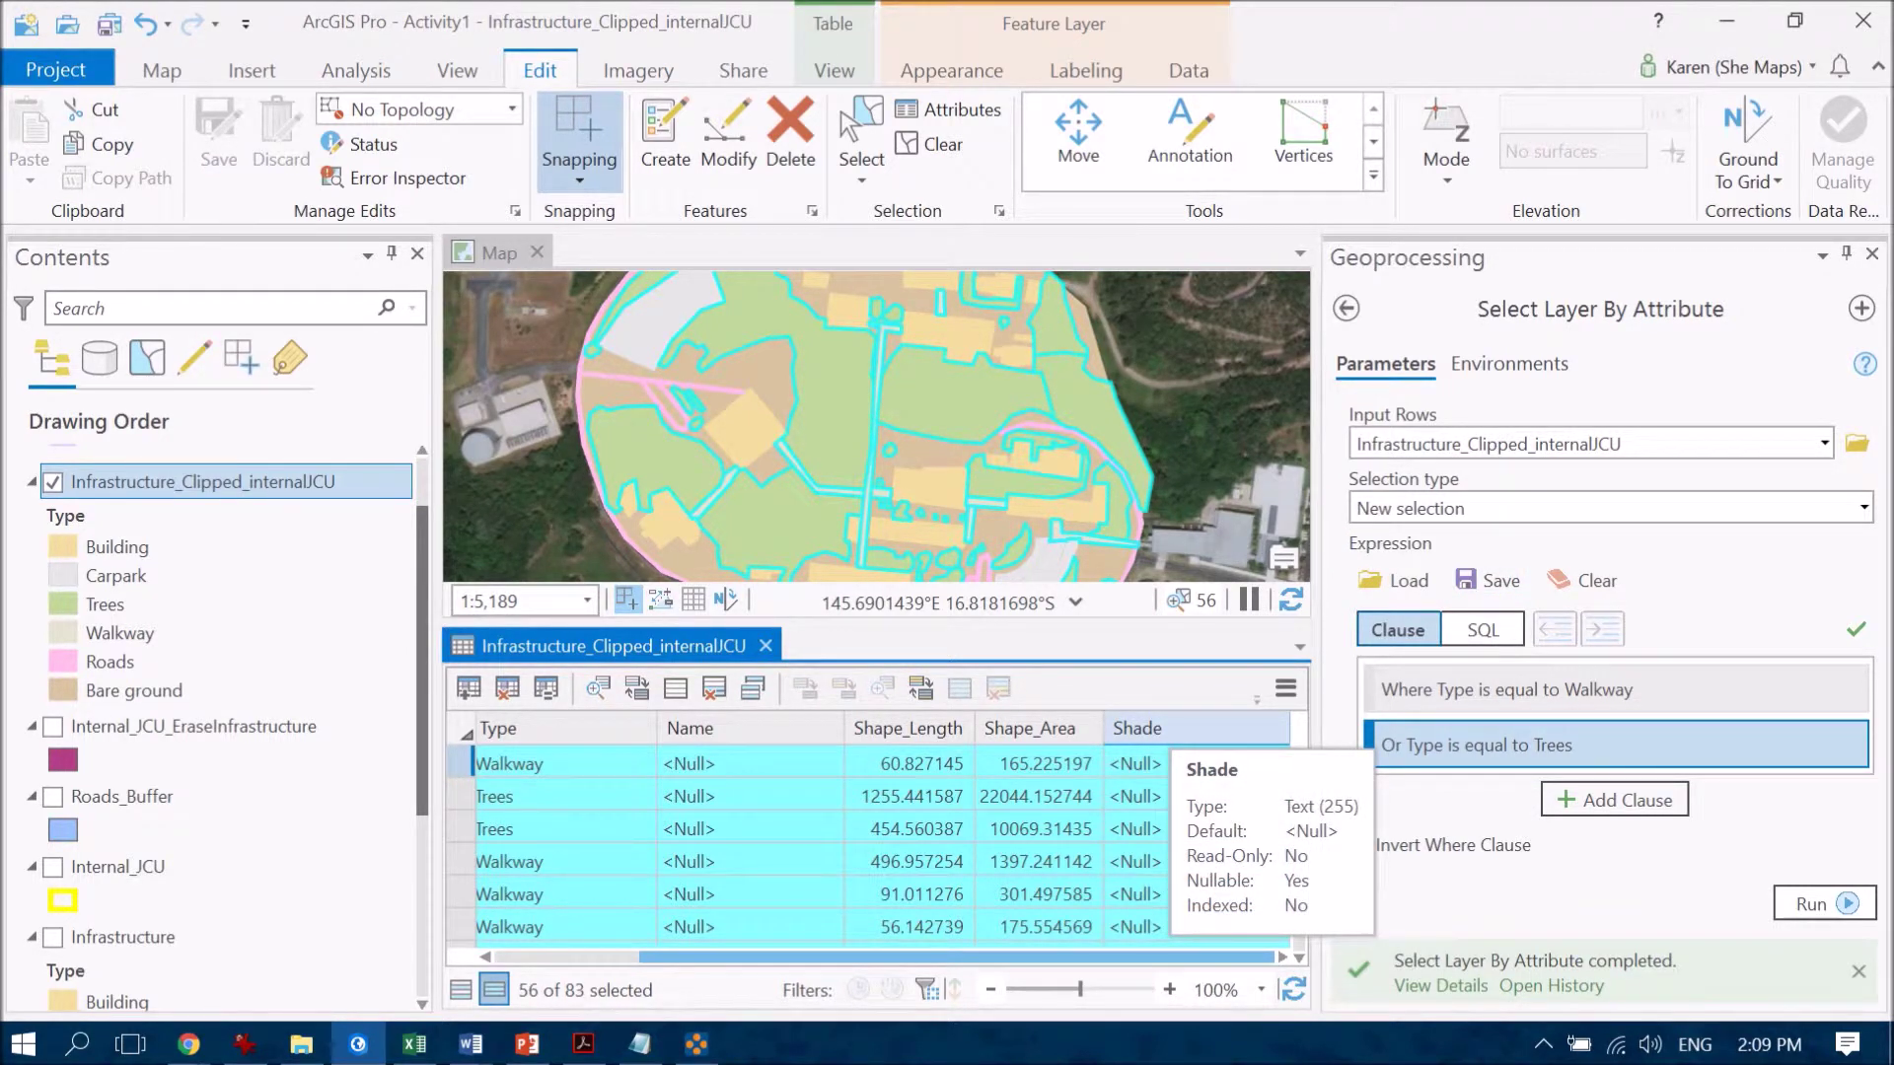
Calculate the Shade field as 'Shade' for the 56 selected Walkway and Trees polygons.
right_click(1166, 728)
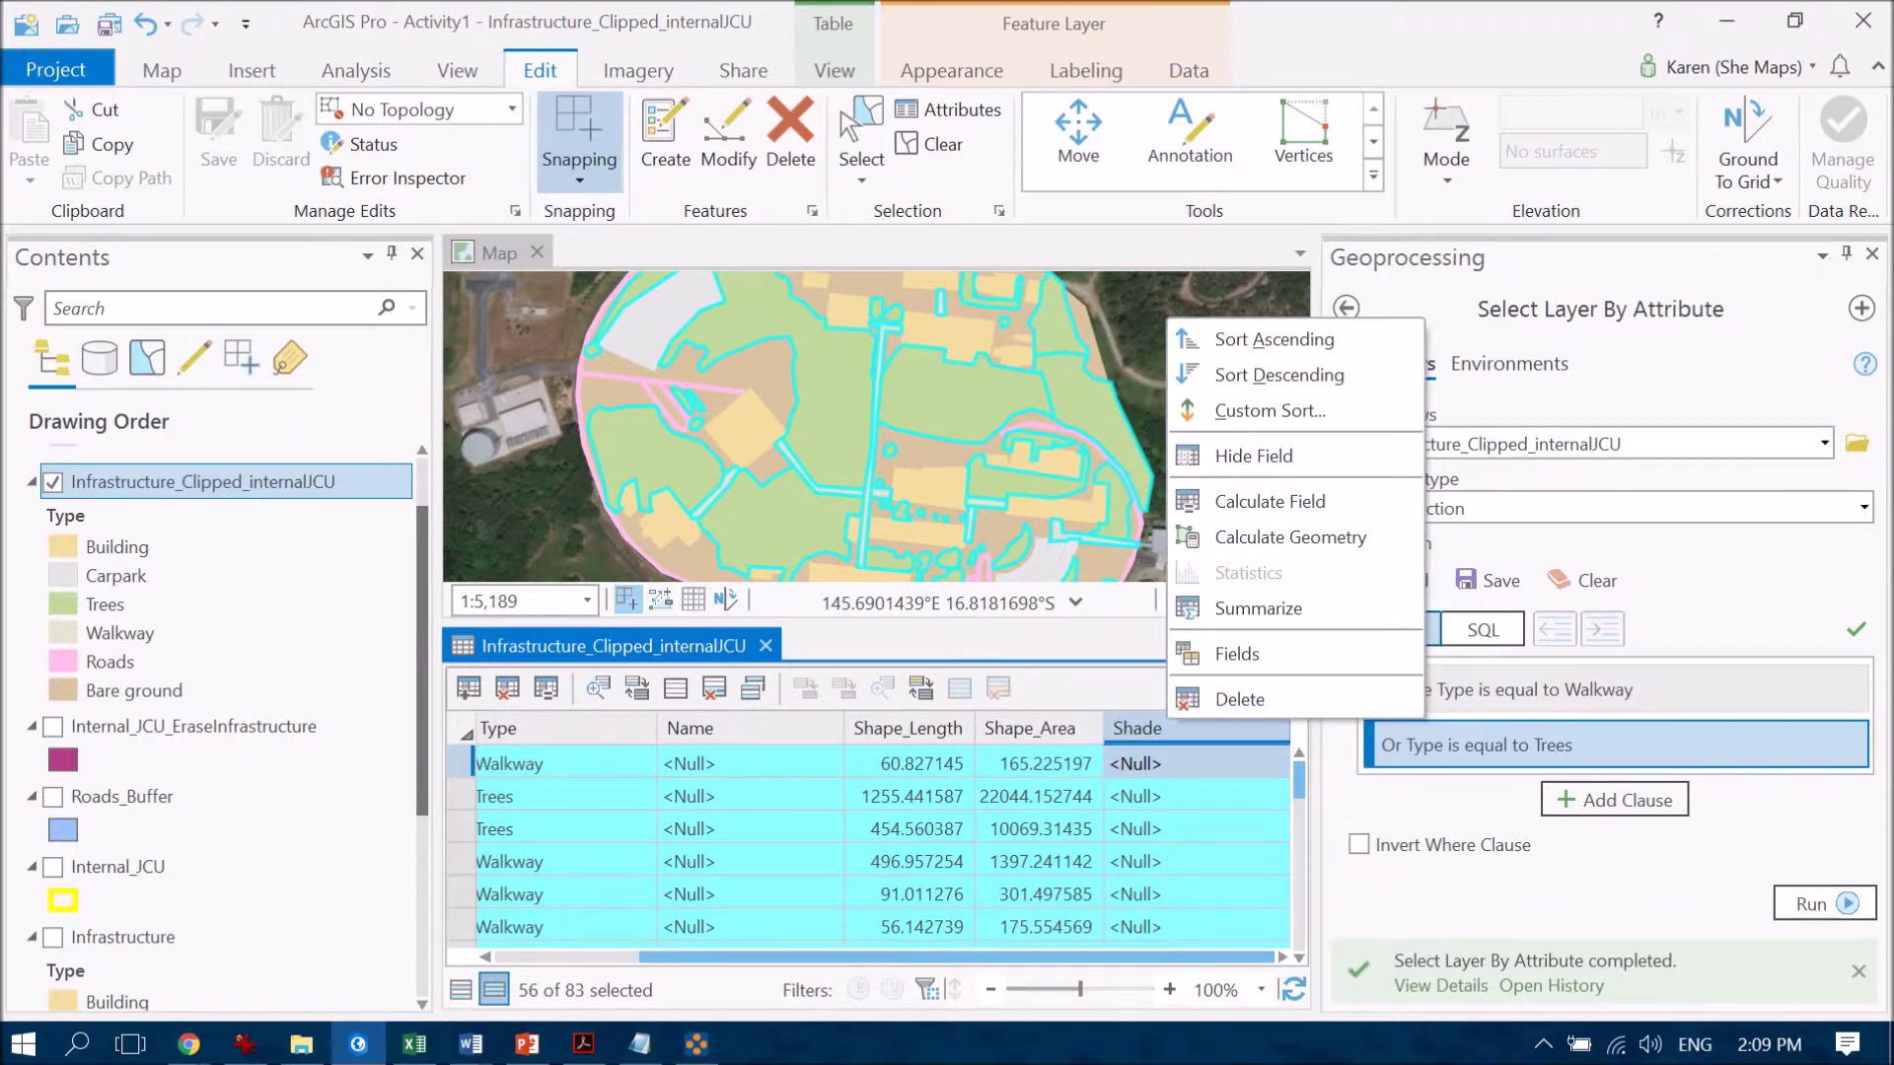
click(1269, 501)
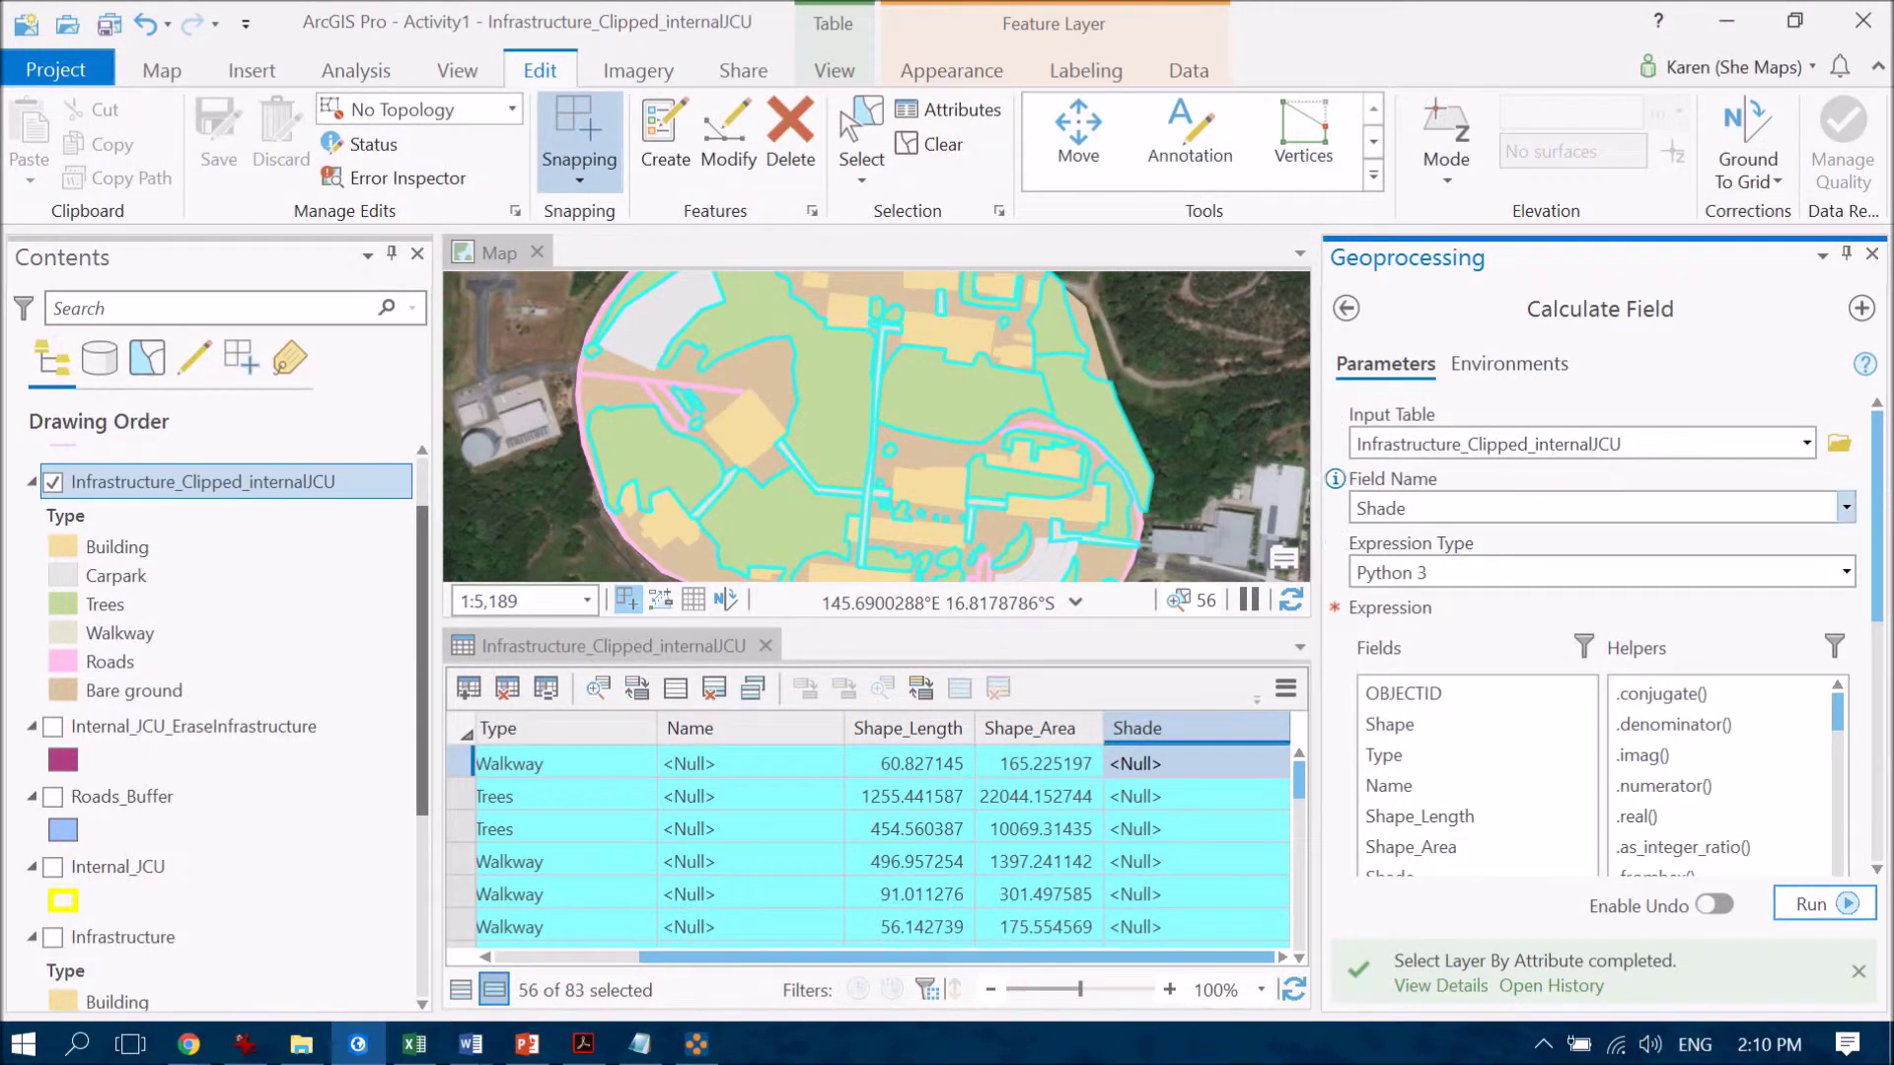
scroll(1598, 632, down, 5)
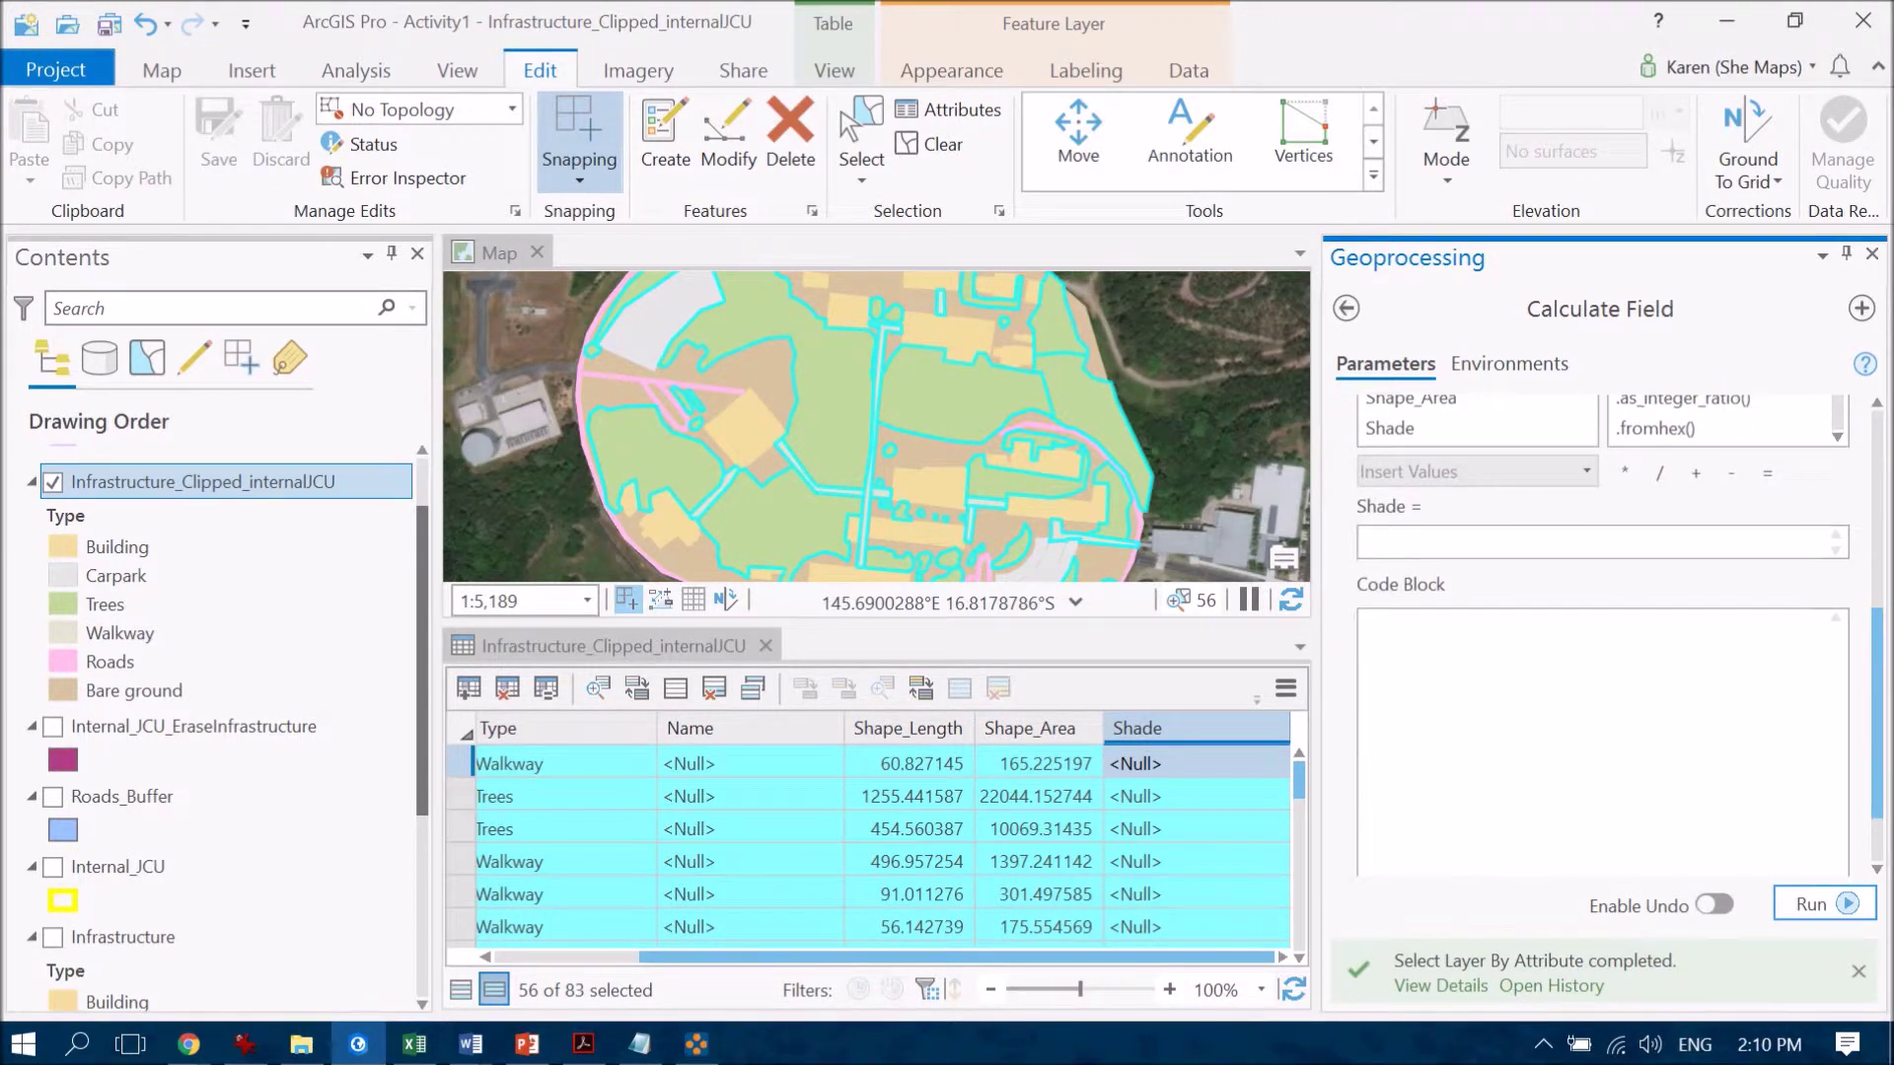
click(1361, 541)
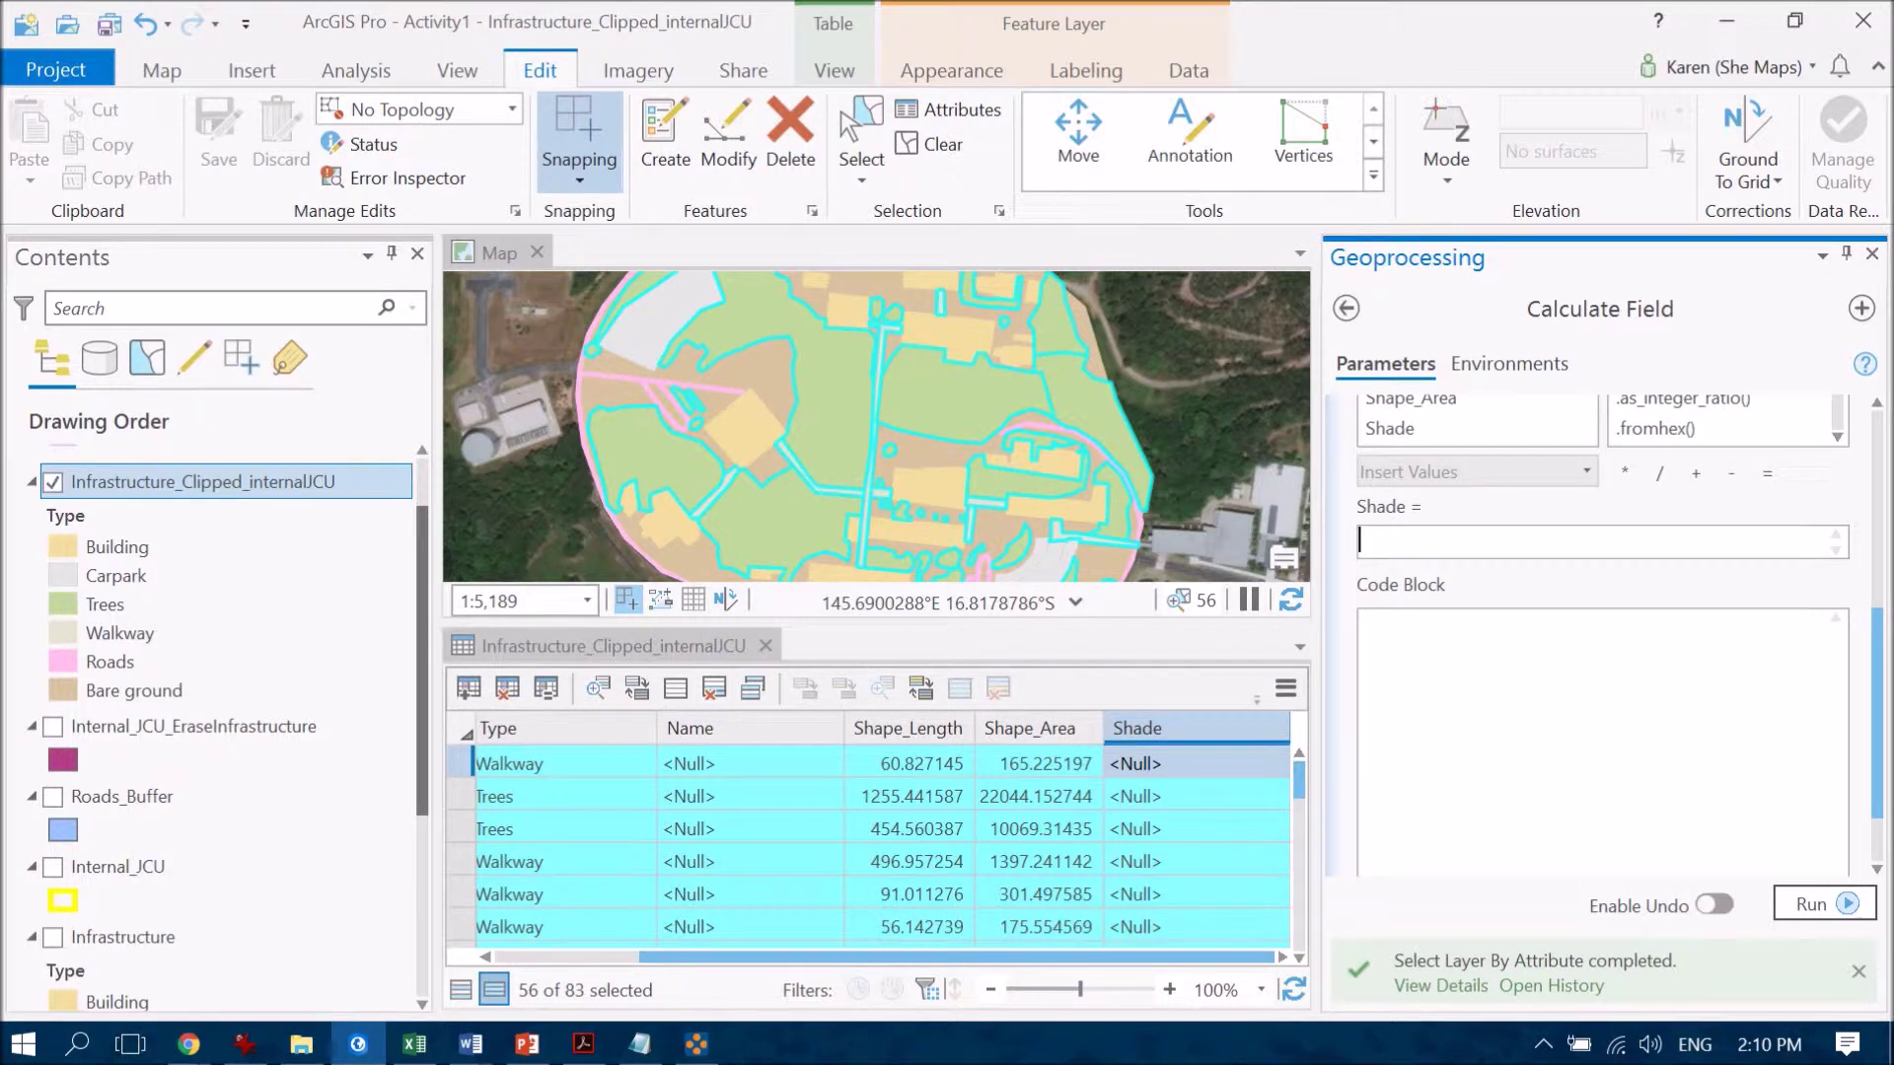
text('Shade')
click(1815, 903)
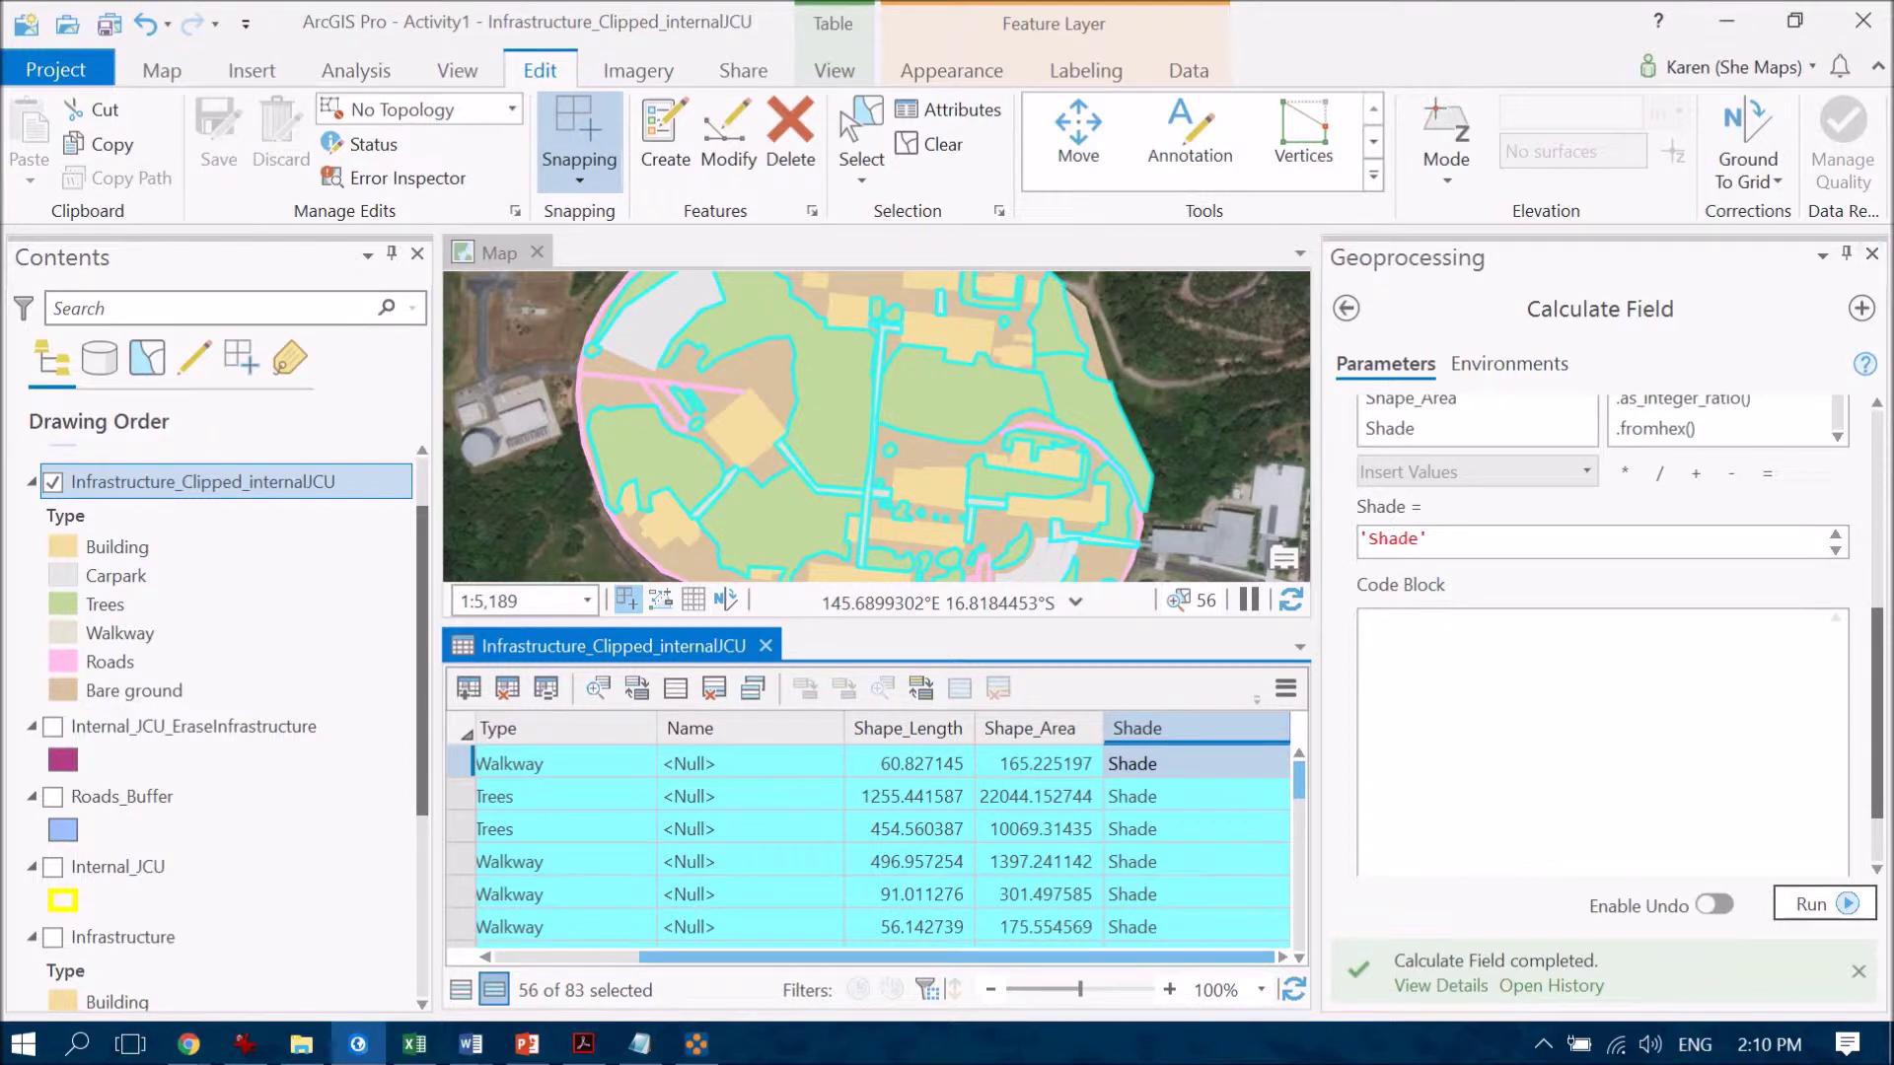
click(1871, 253)
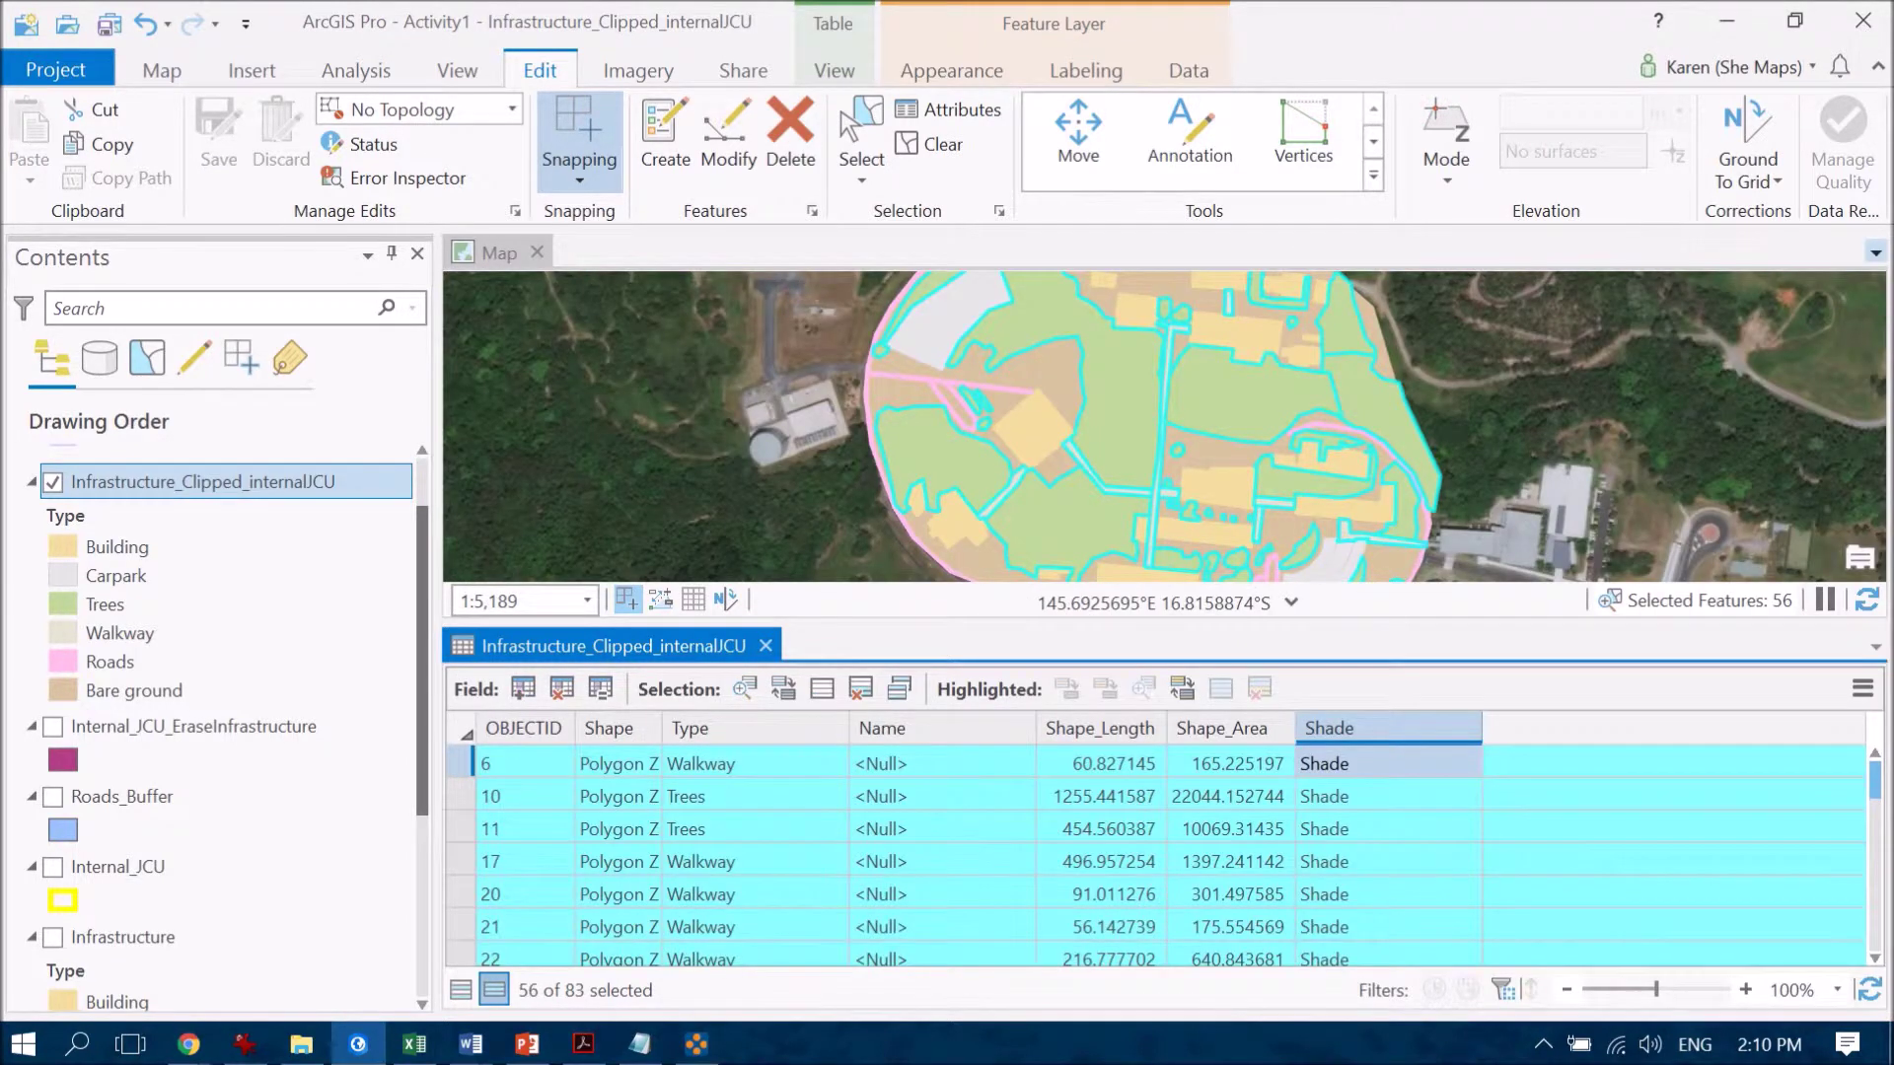
mouse_move(527, 1043)
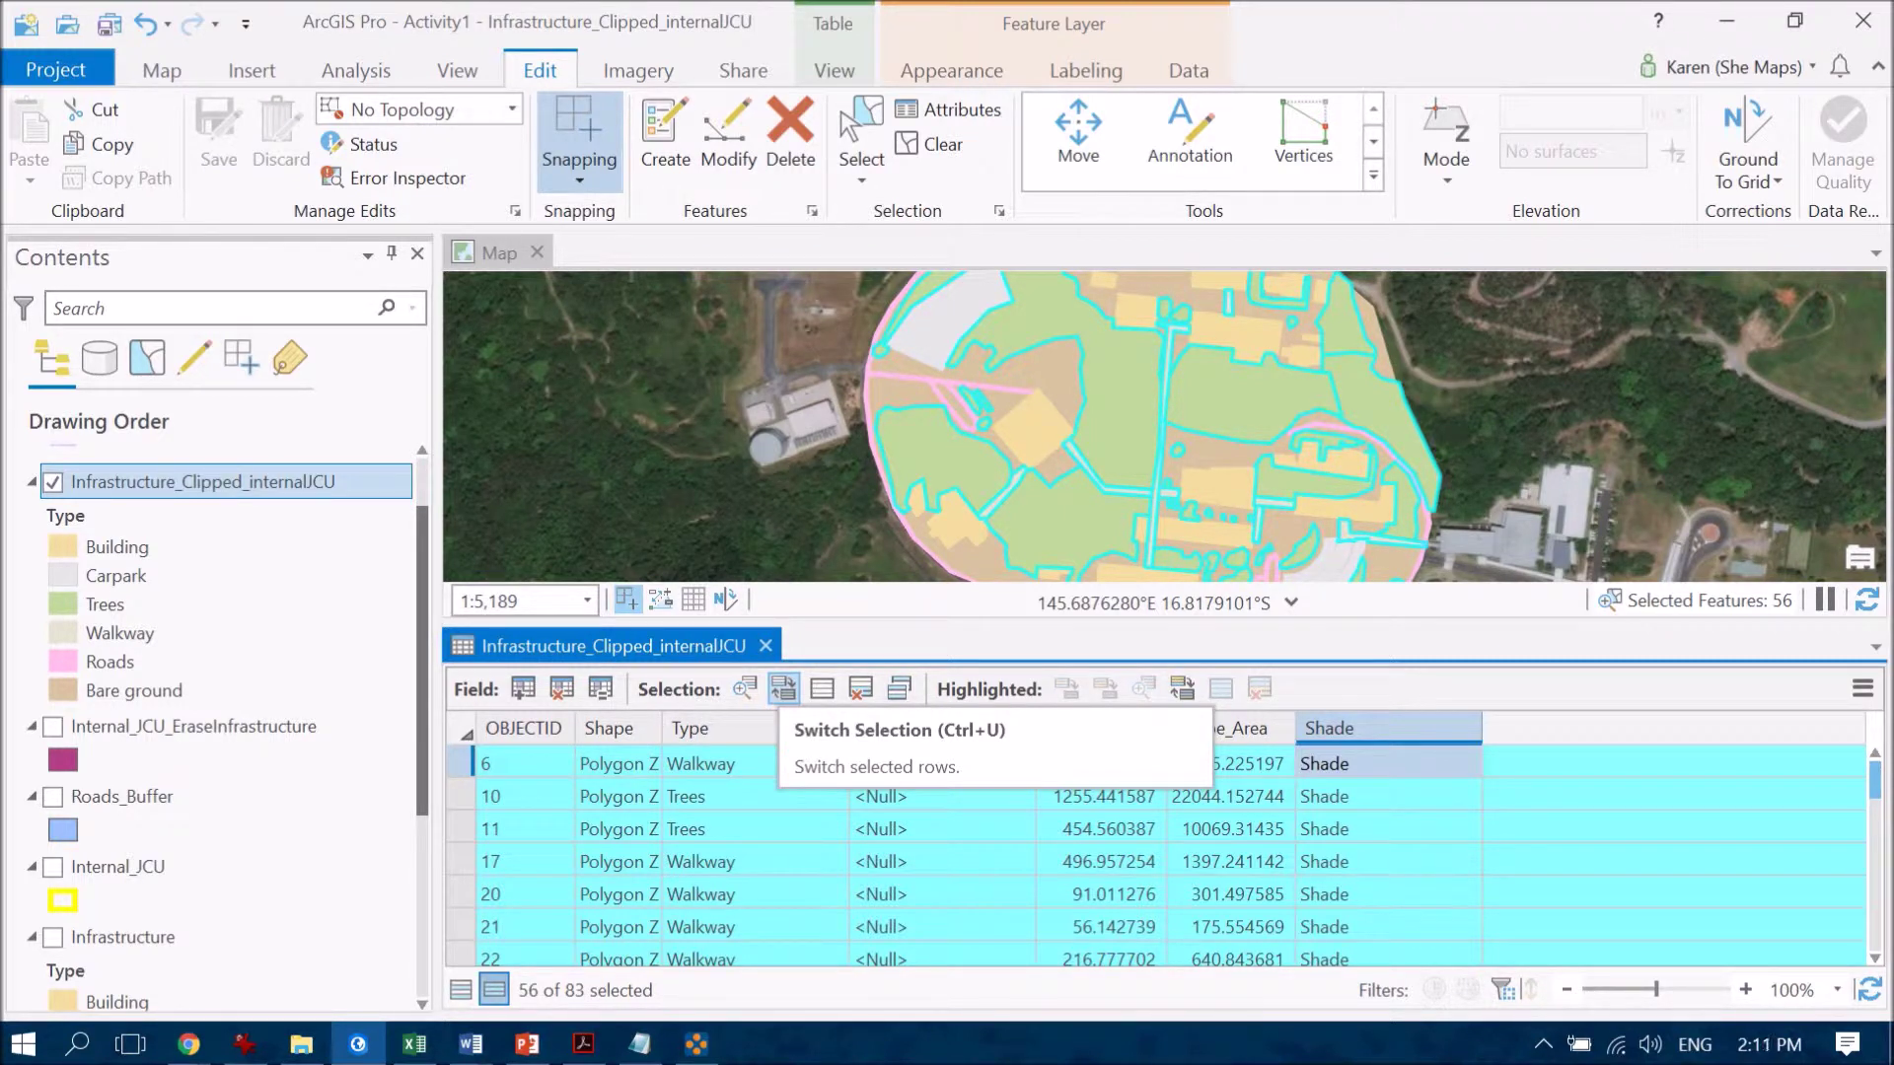
Switch the selection to the other 27 polygons and review them from the first row.
click(783, 688)
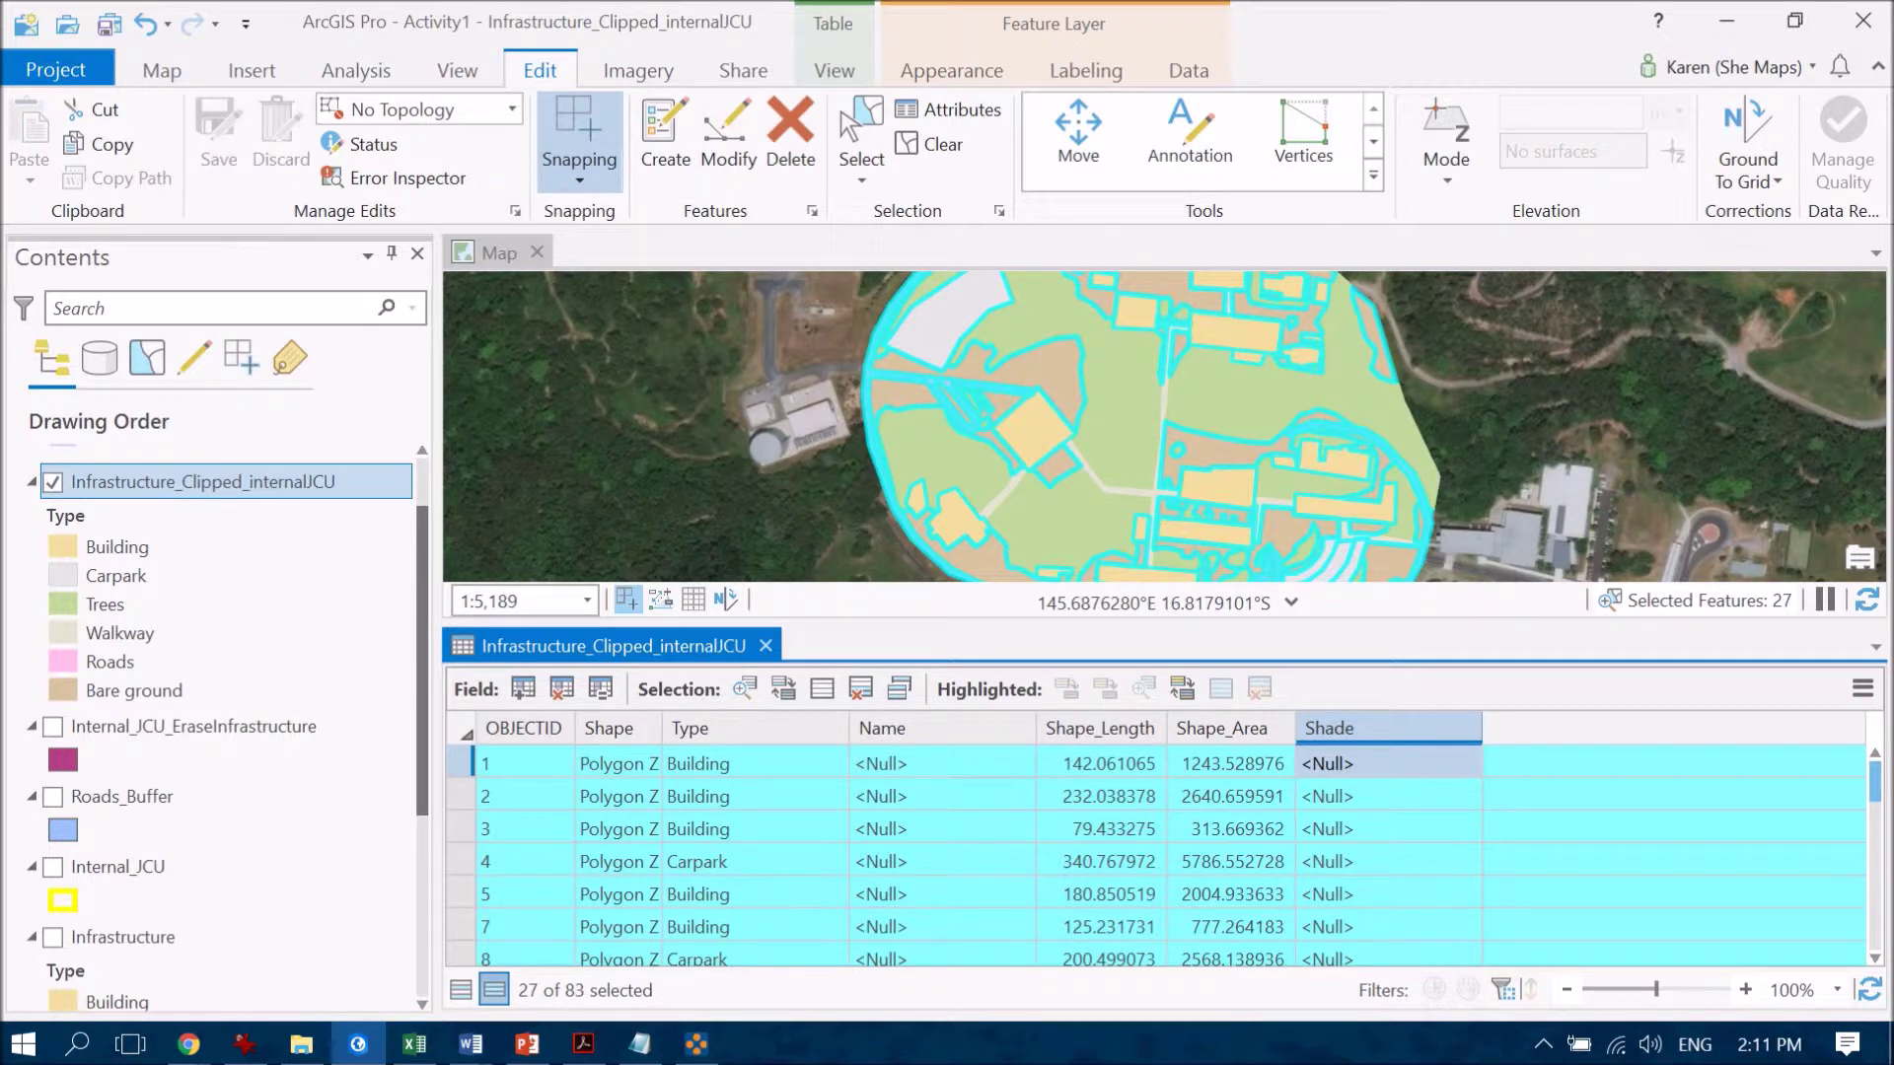
scroll(1154, 858, down, 5)
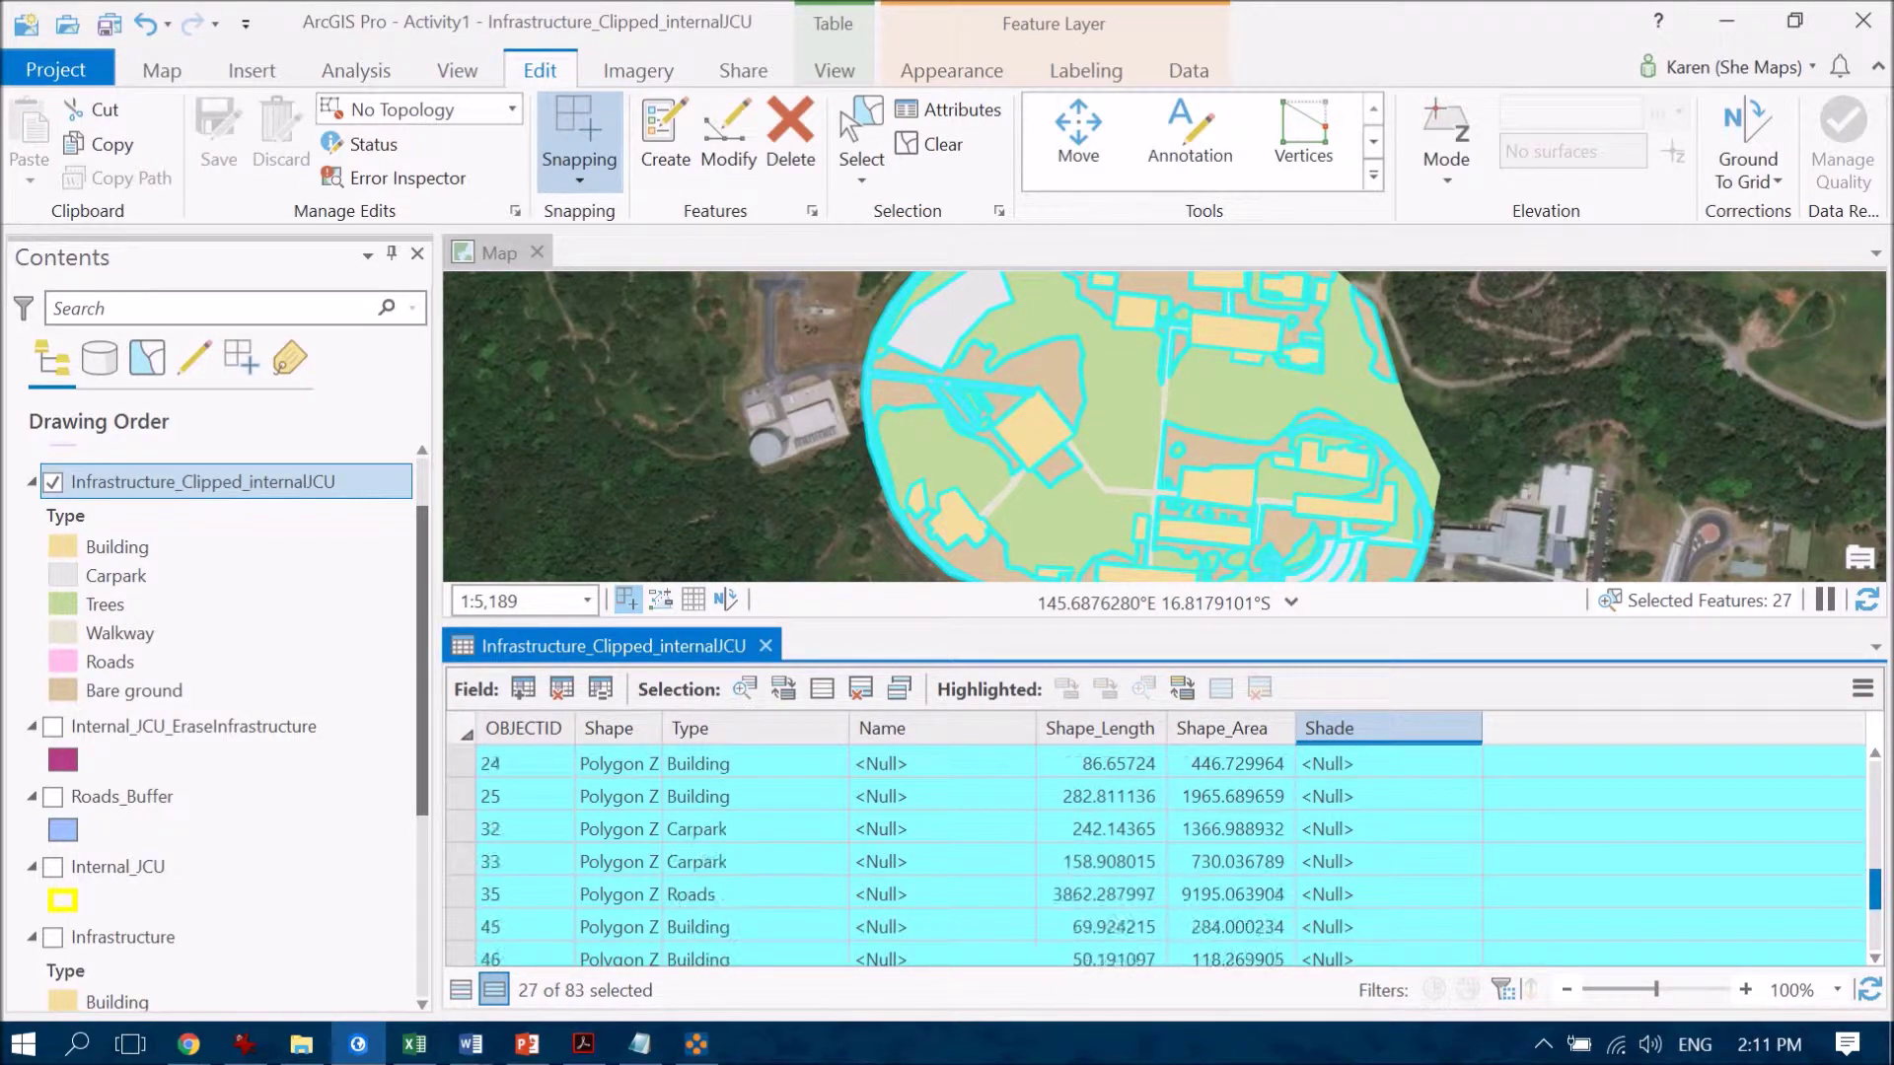
key(ctrl+Home)
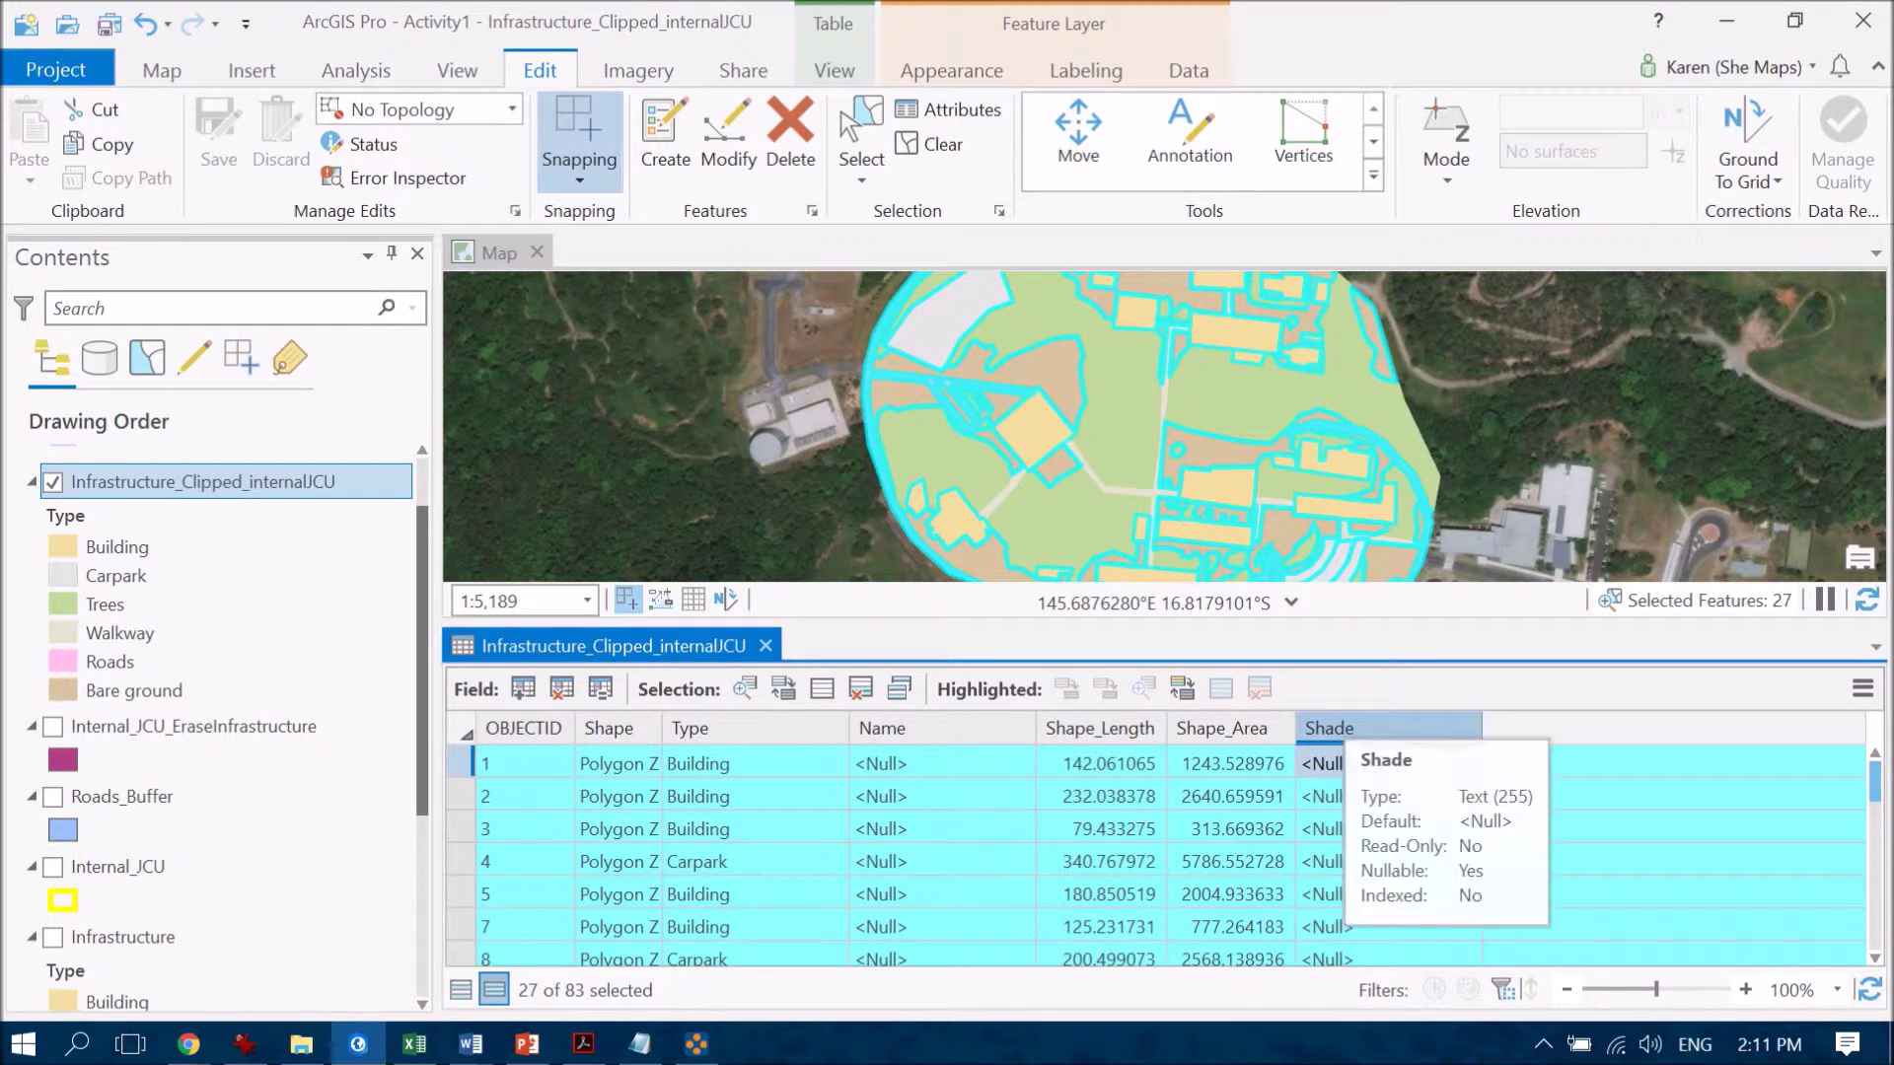
Calculate the Shade field as 'No Shade' for the 27 selected Buildings and Carparks.
right_click(1343, 728)
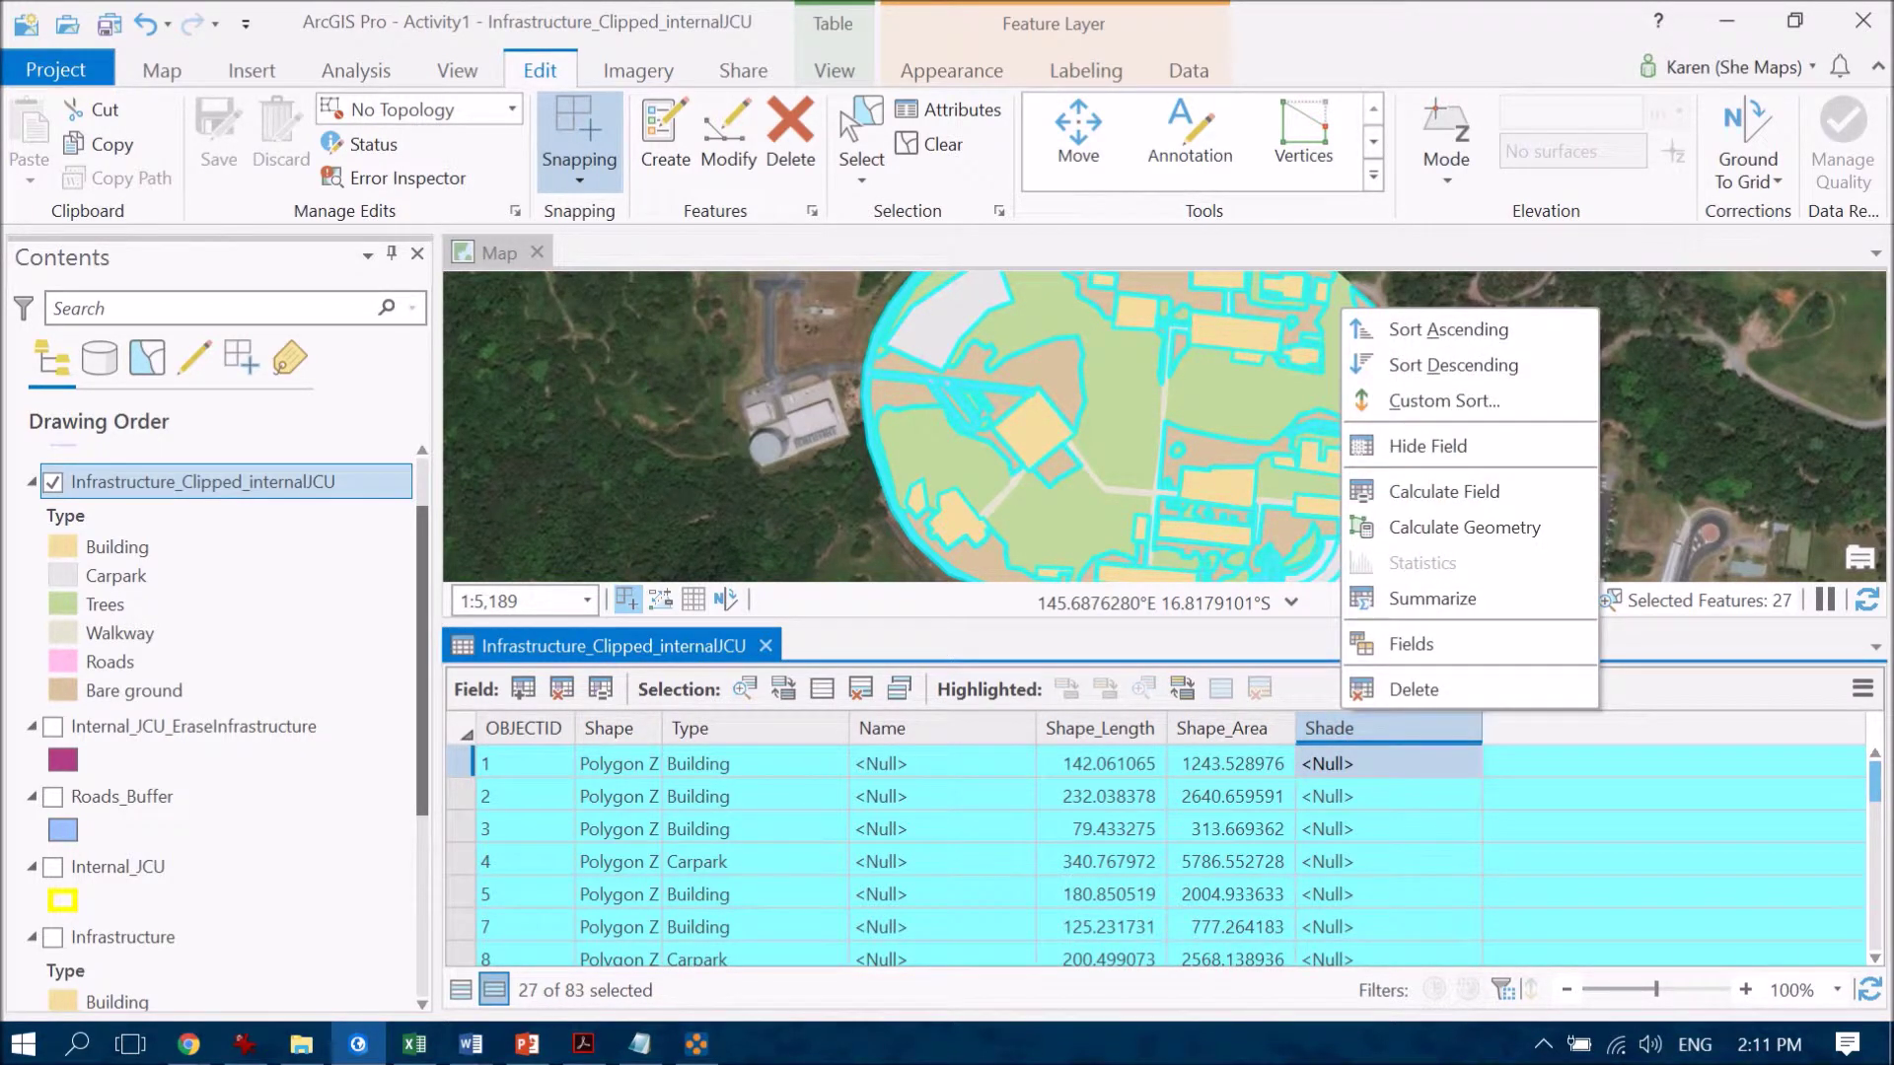
click(1442, 492)
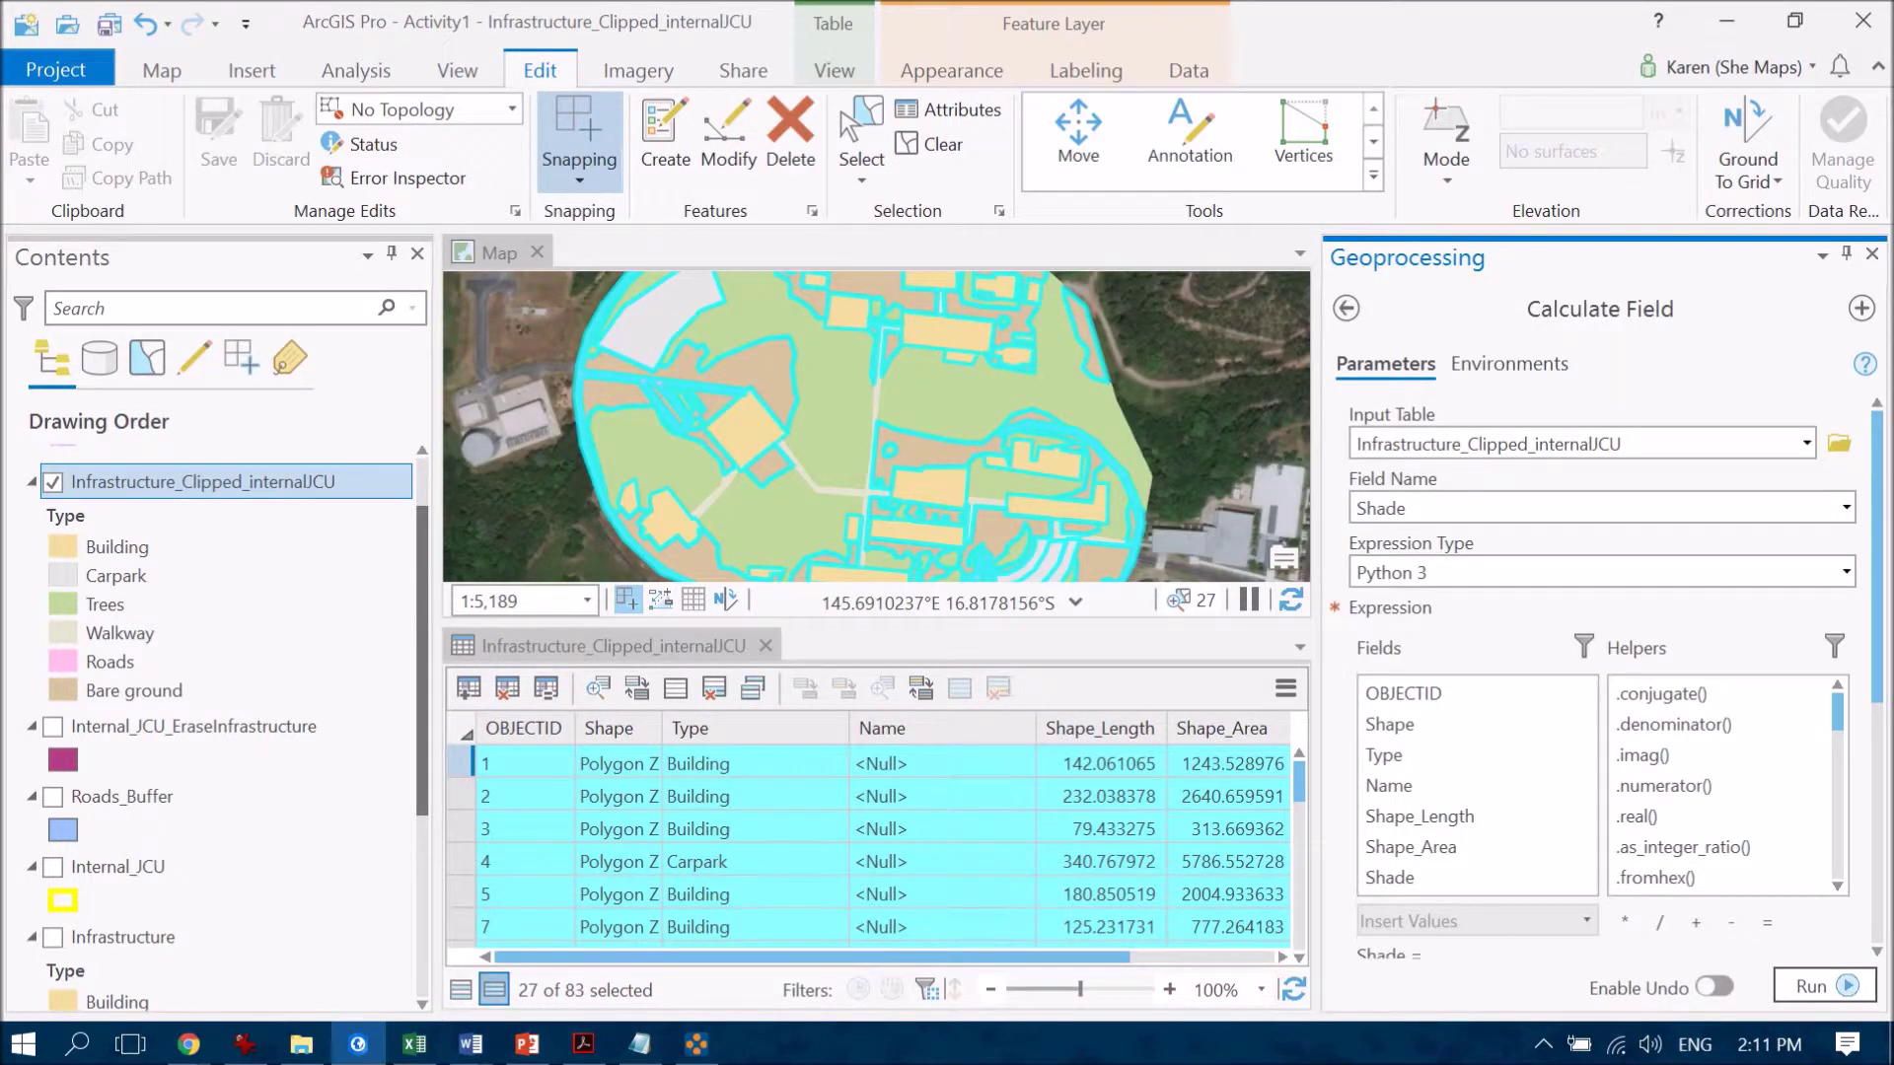
scroll(1603, 641, down, 5)
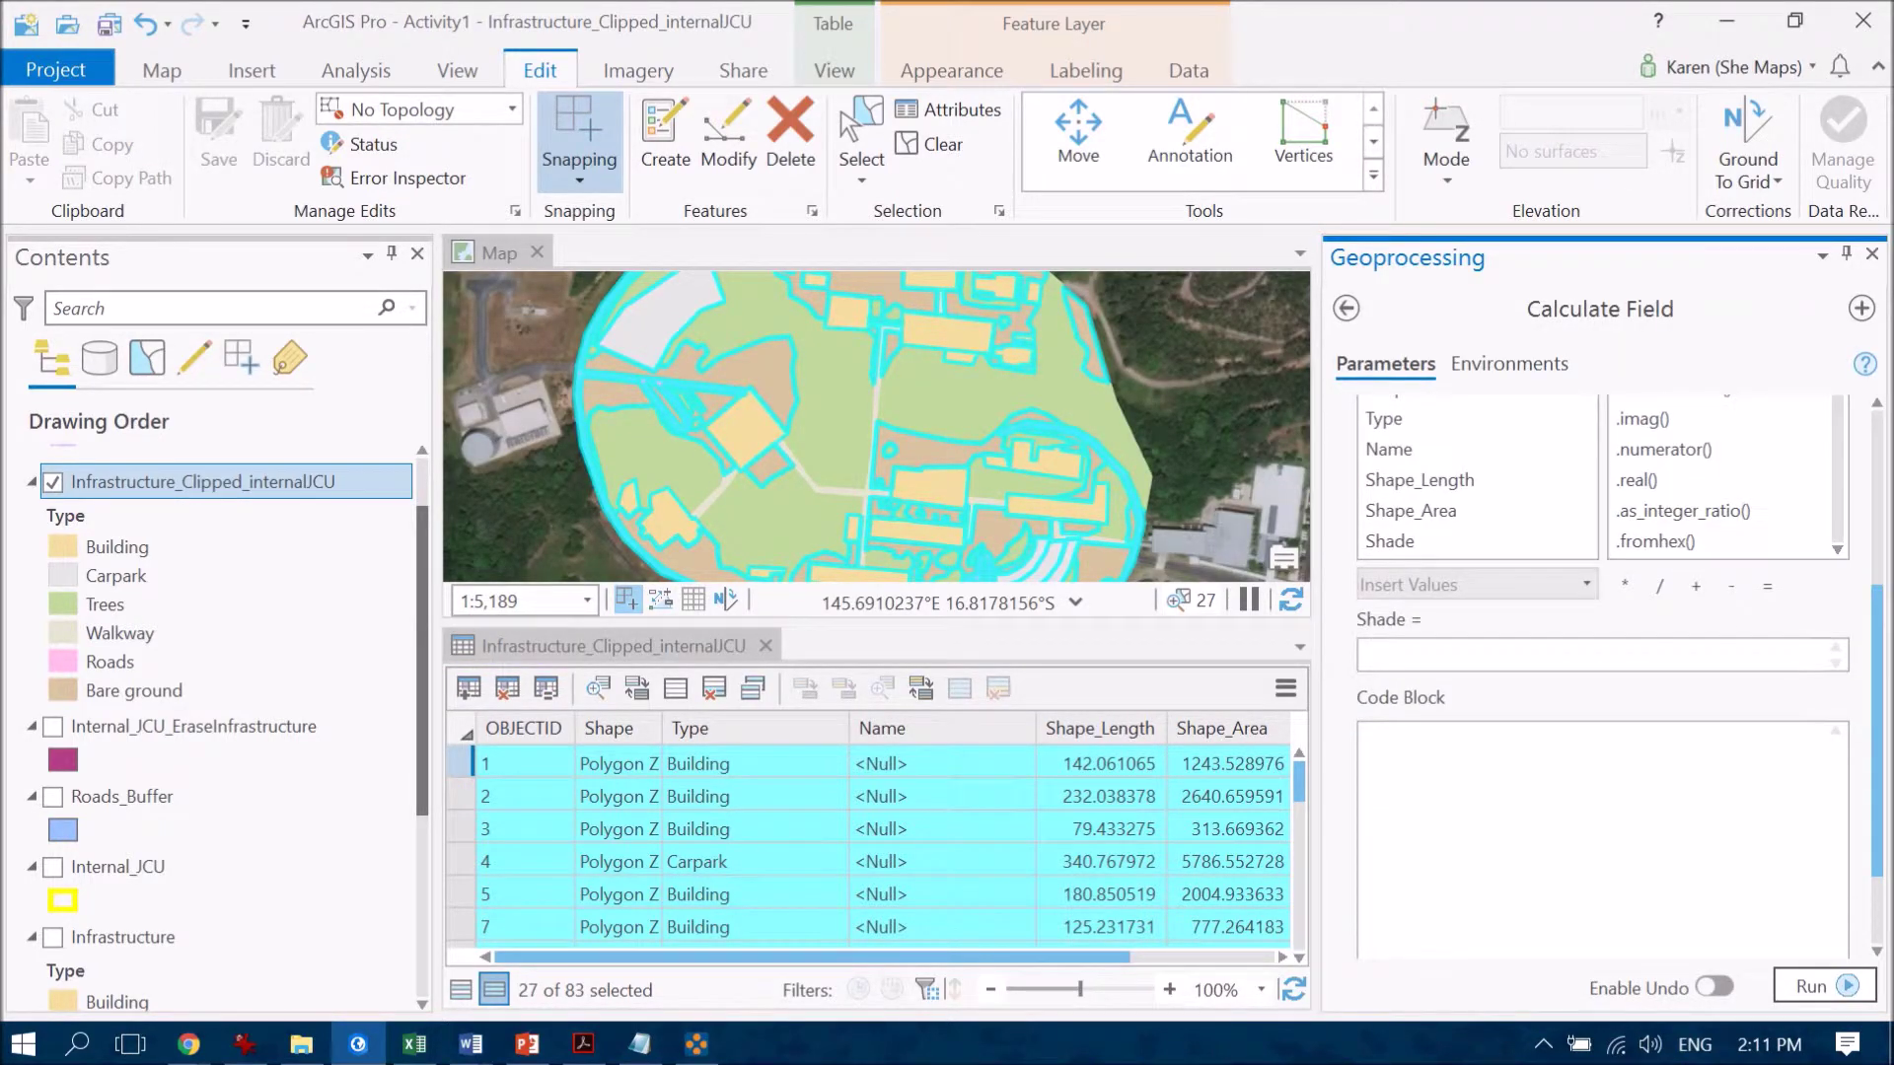
click(1381, 654)
text('No)
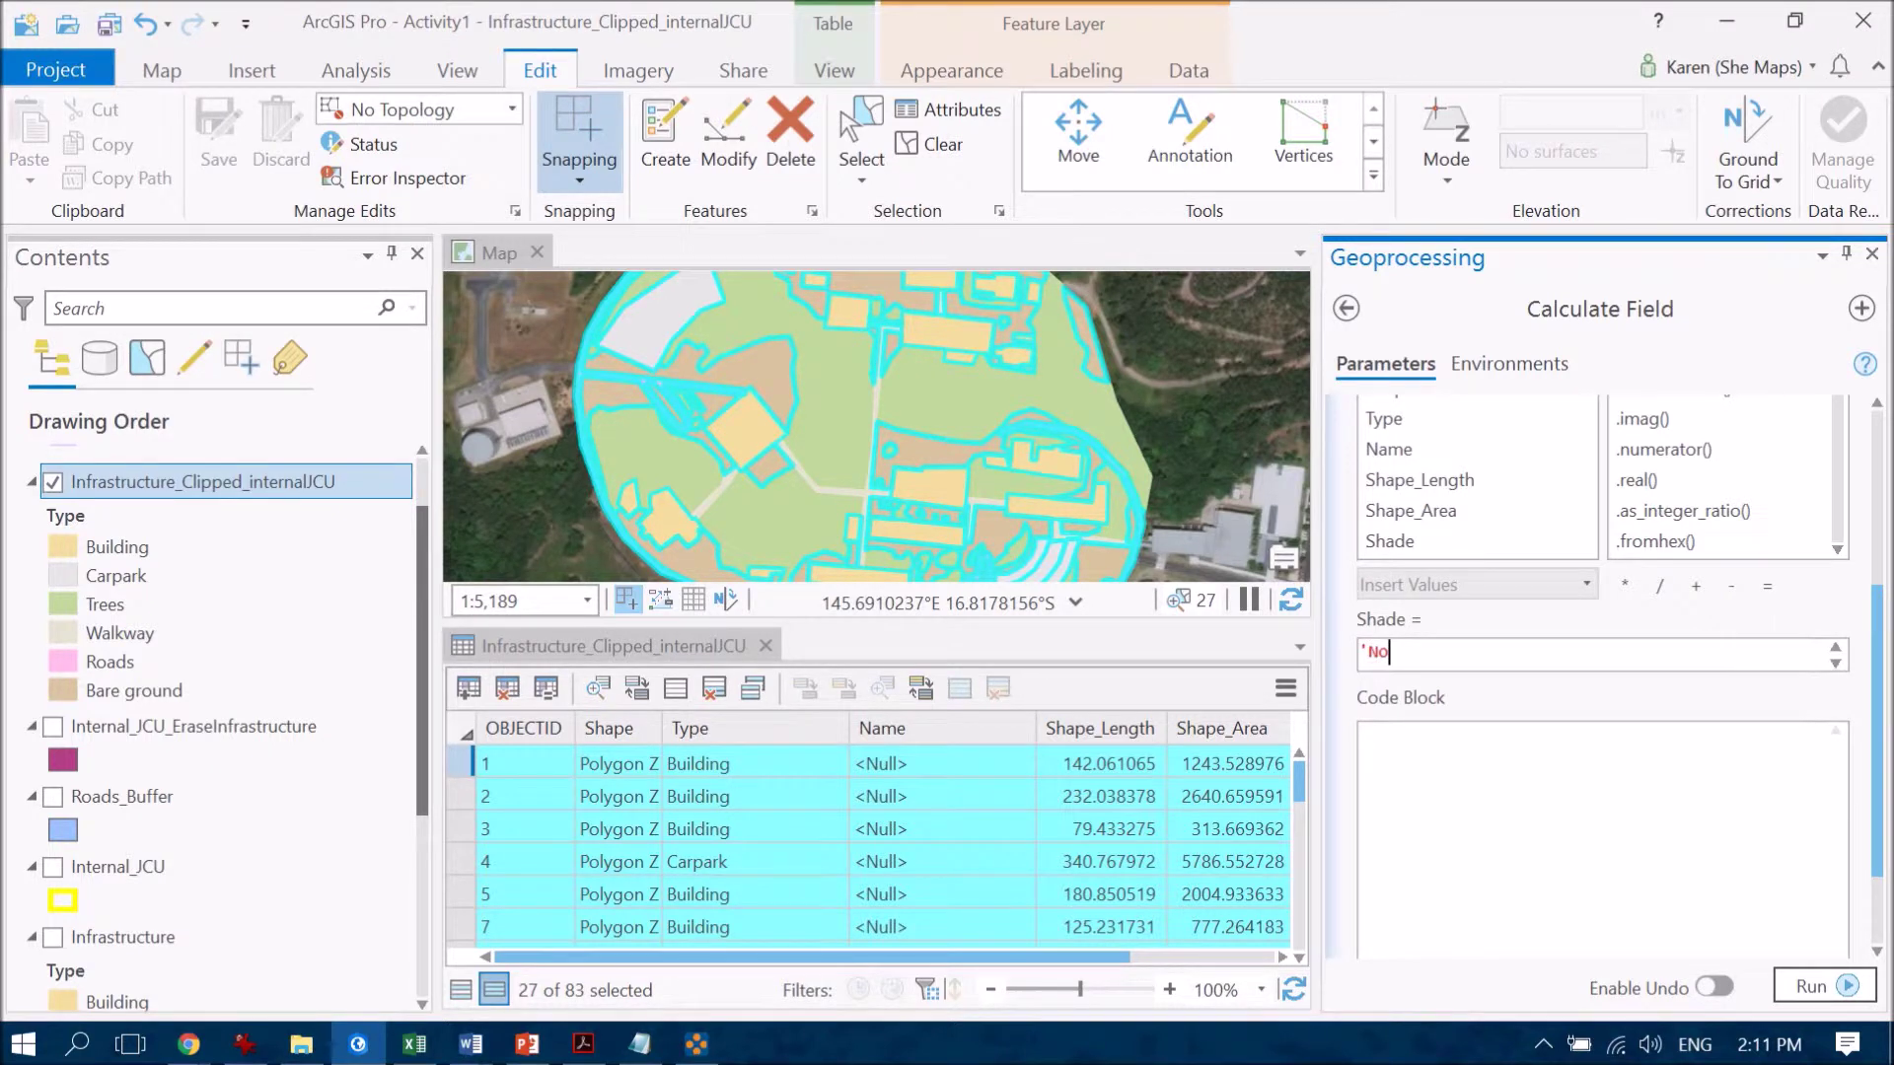
text( Shade')
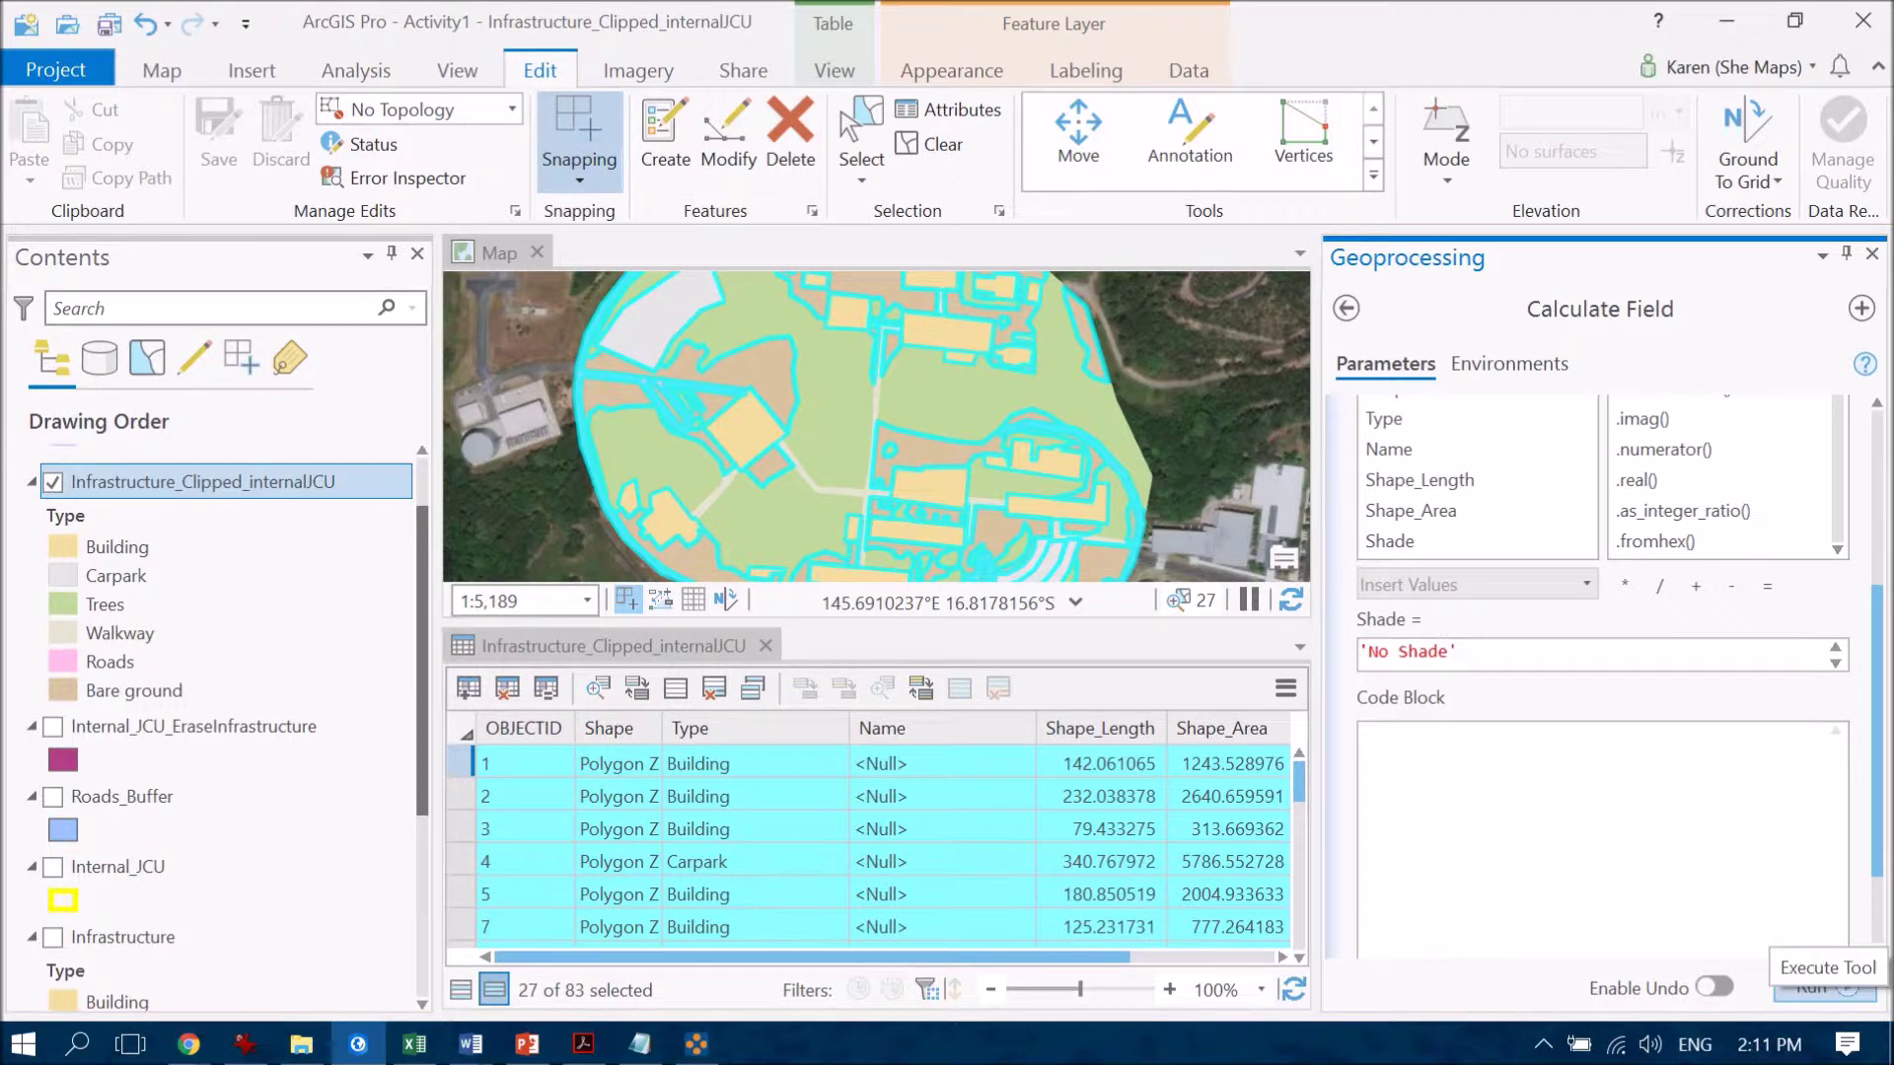
click(1813, 988)
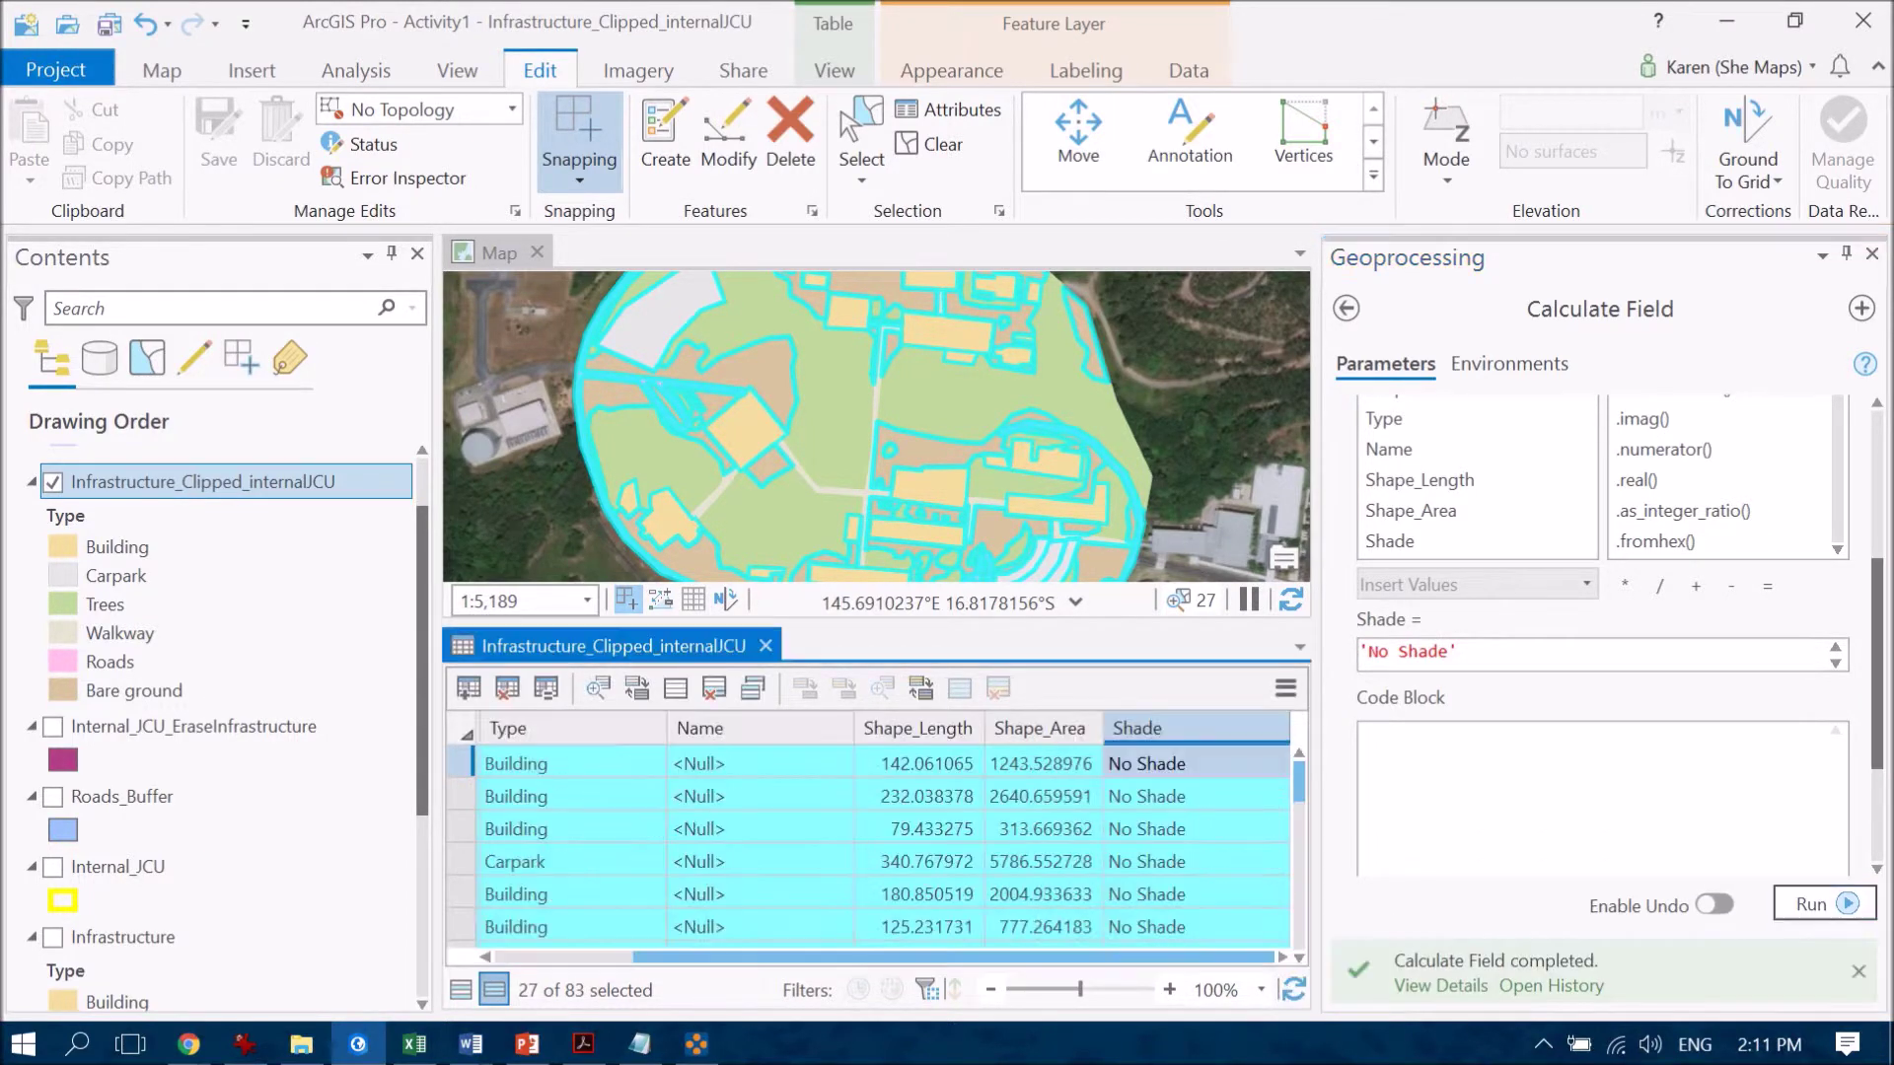
Clear the selection, show all 83 records, and check each has Shade or No Shade.
click(1871, 253)
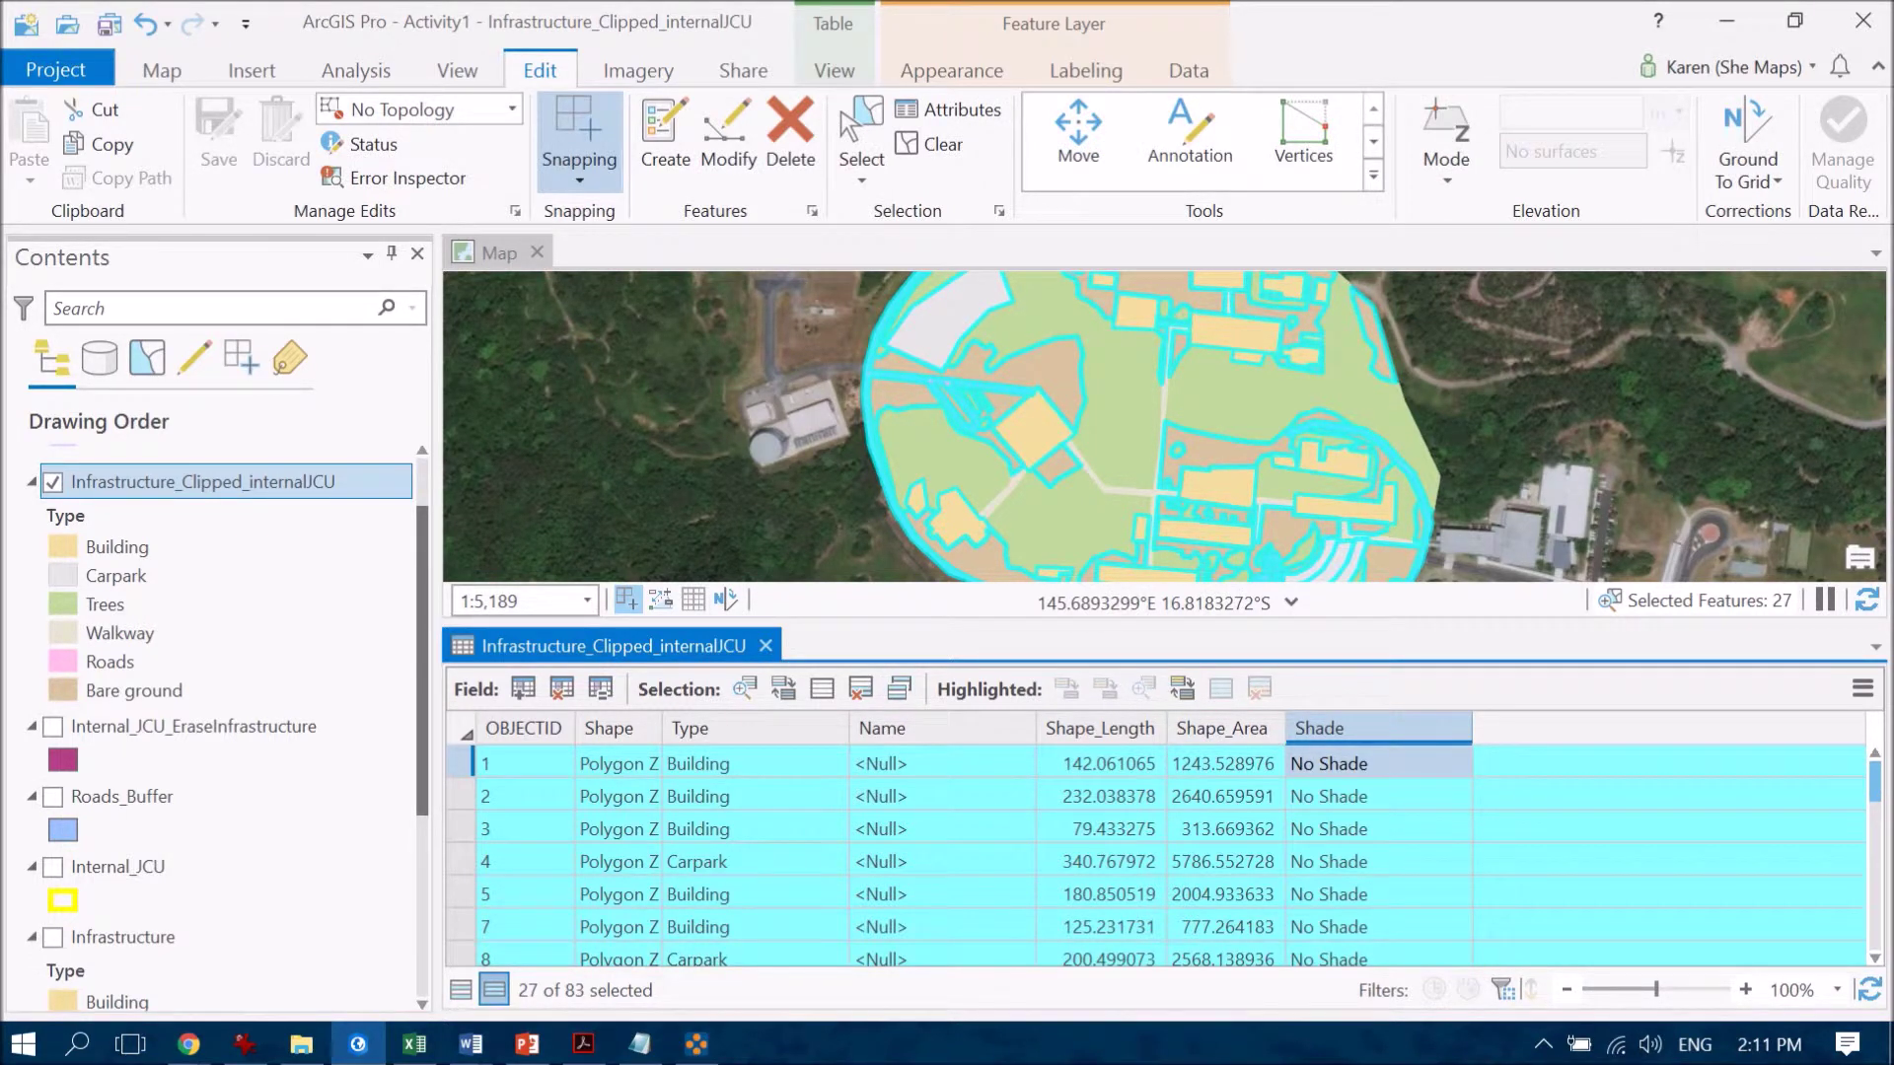
click(460, 989)
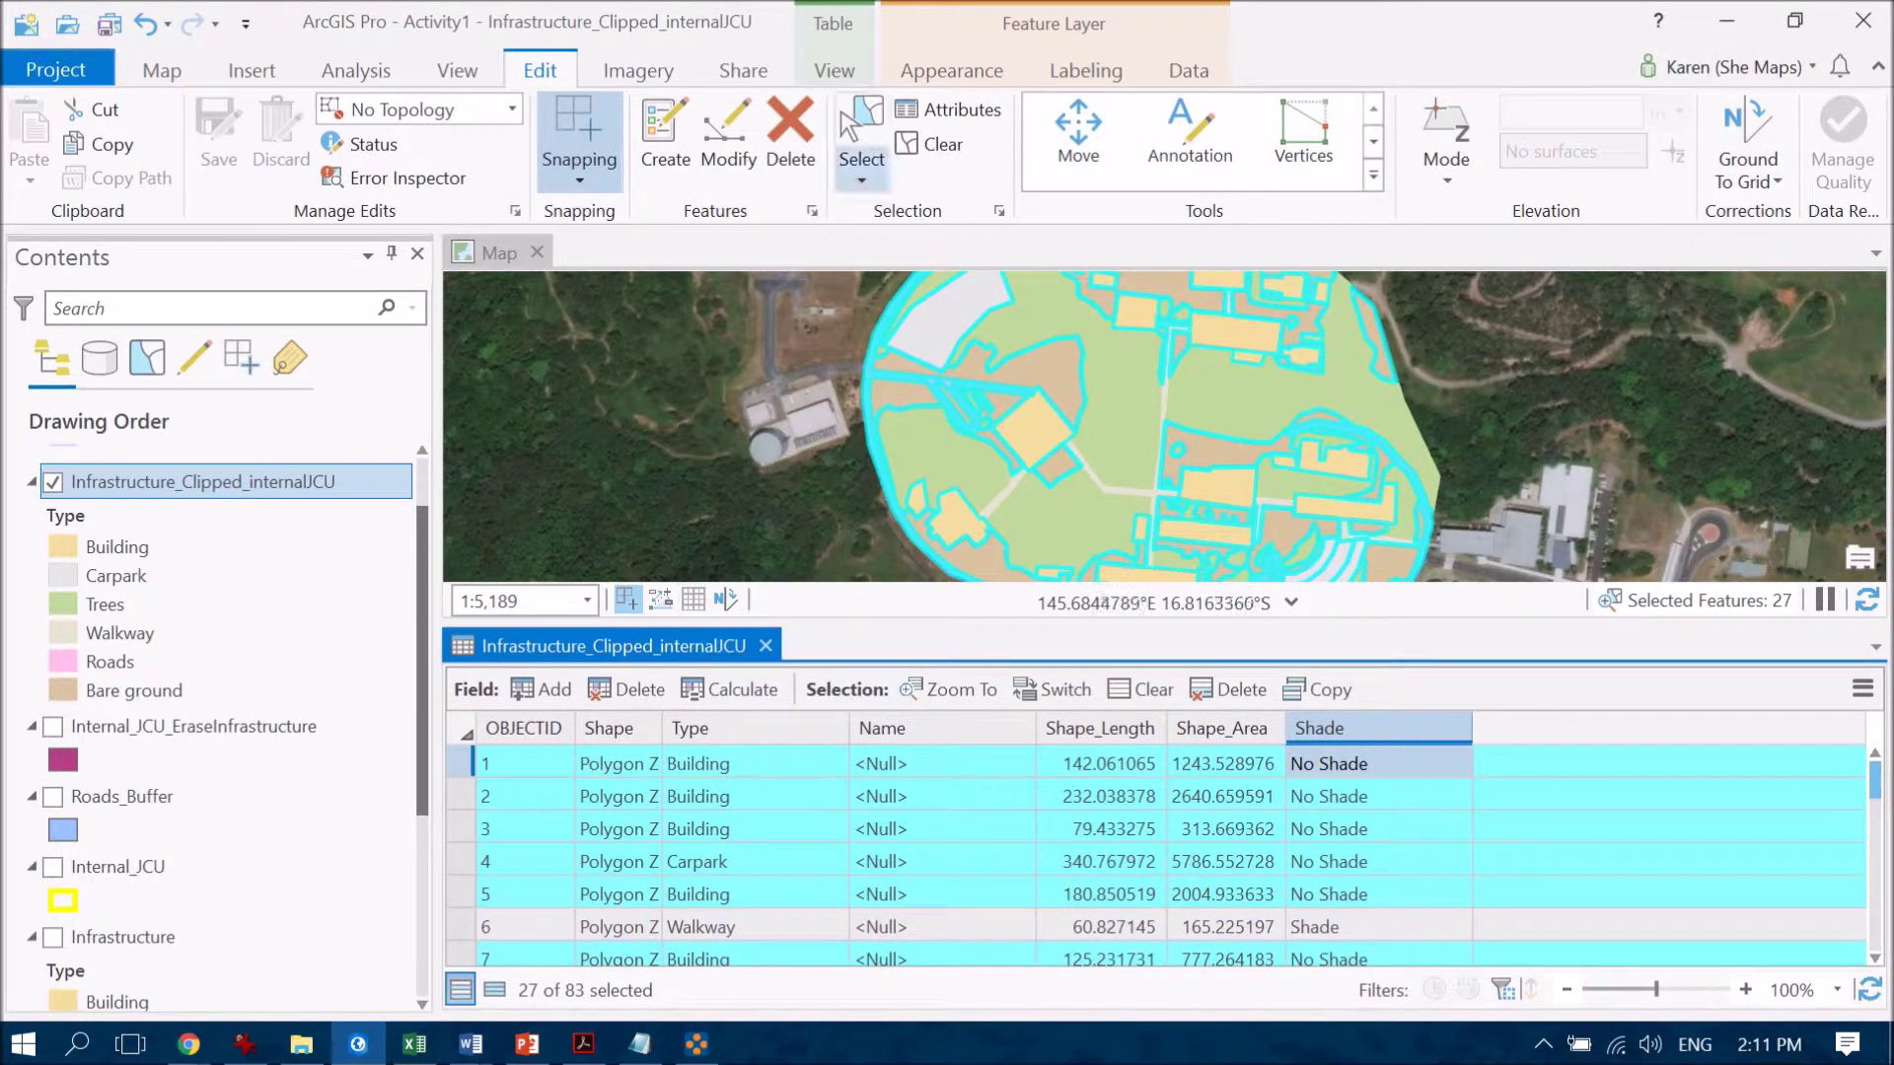
click(932, 144)
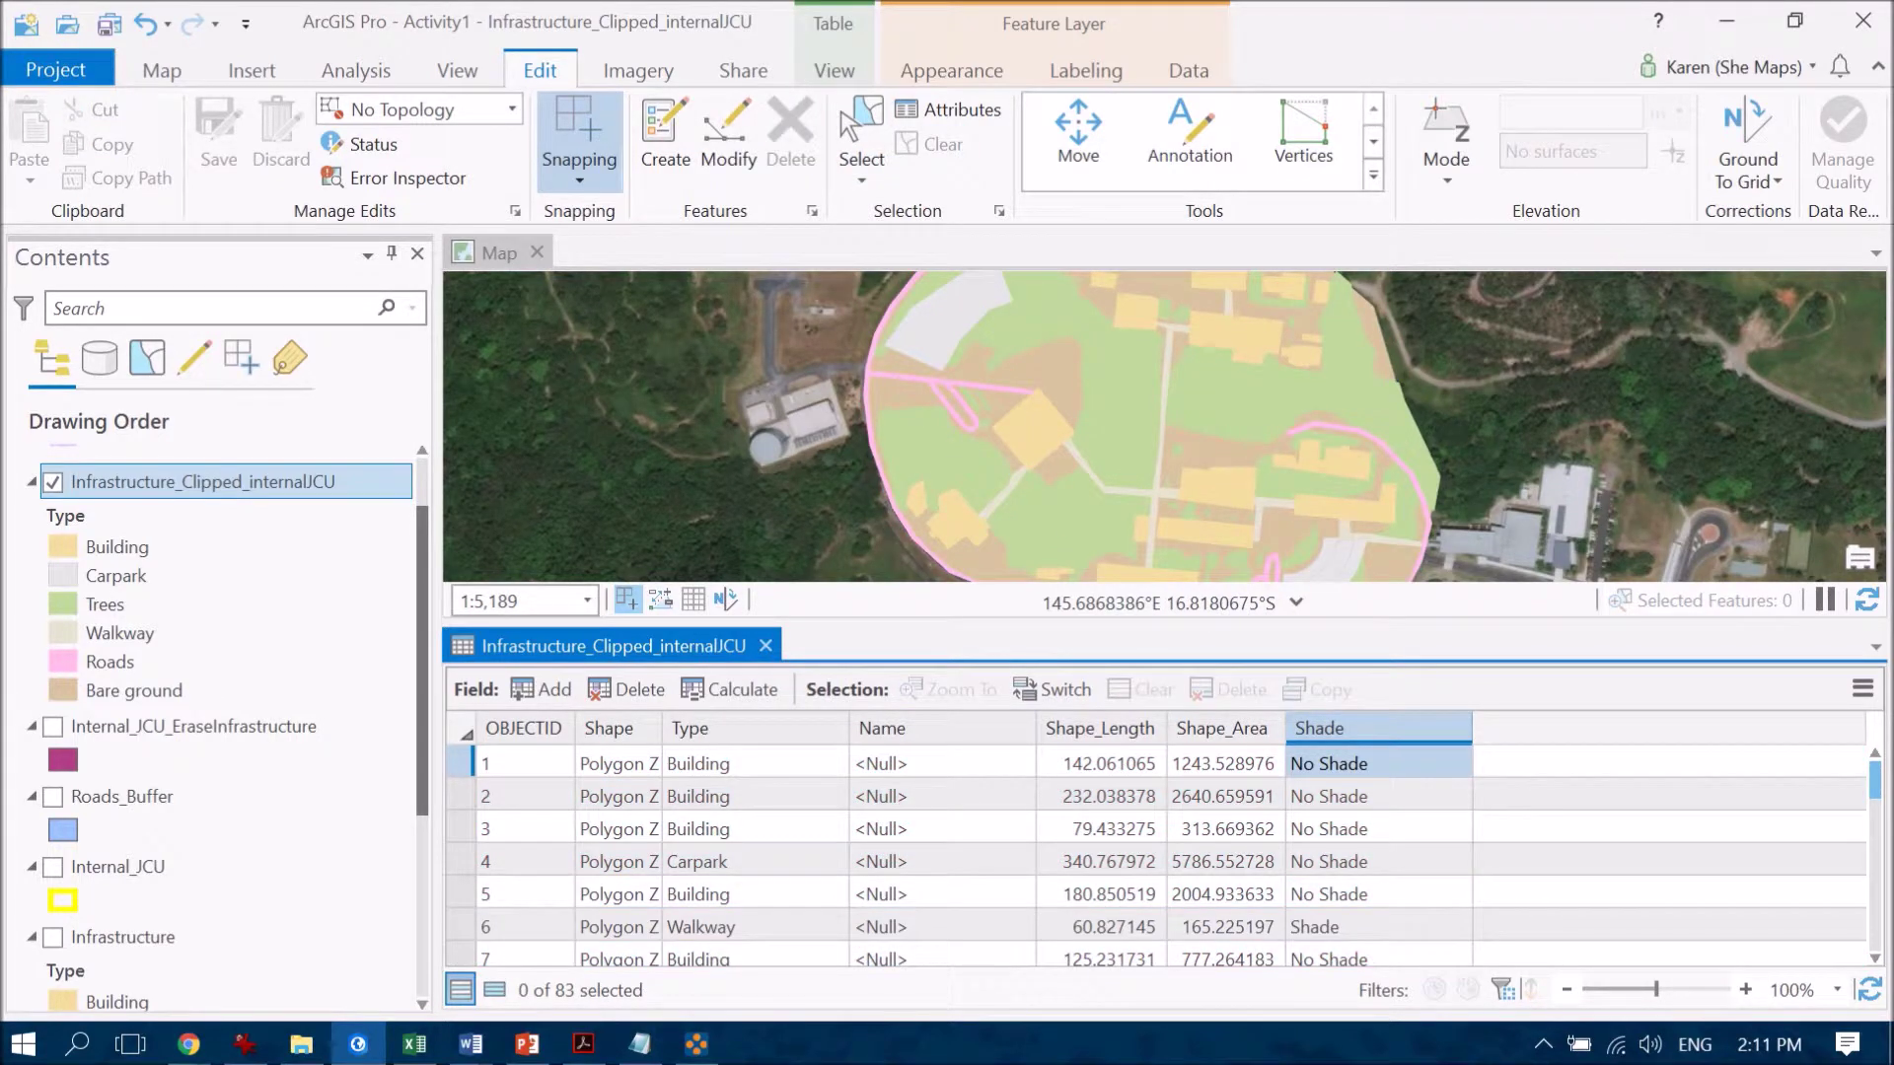
scroll(1164, 858, down, 8)
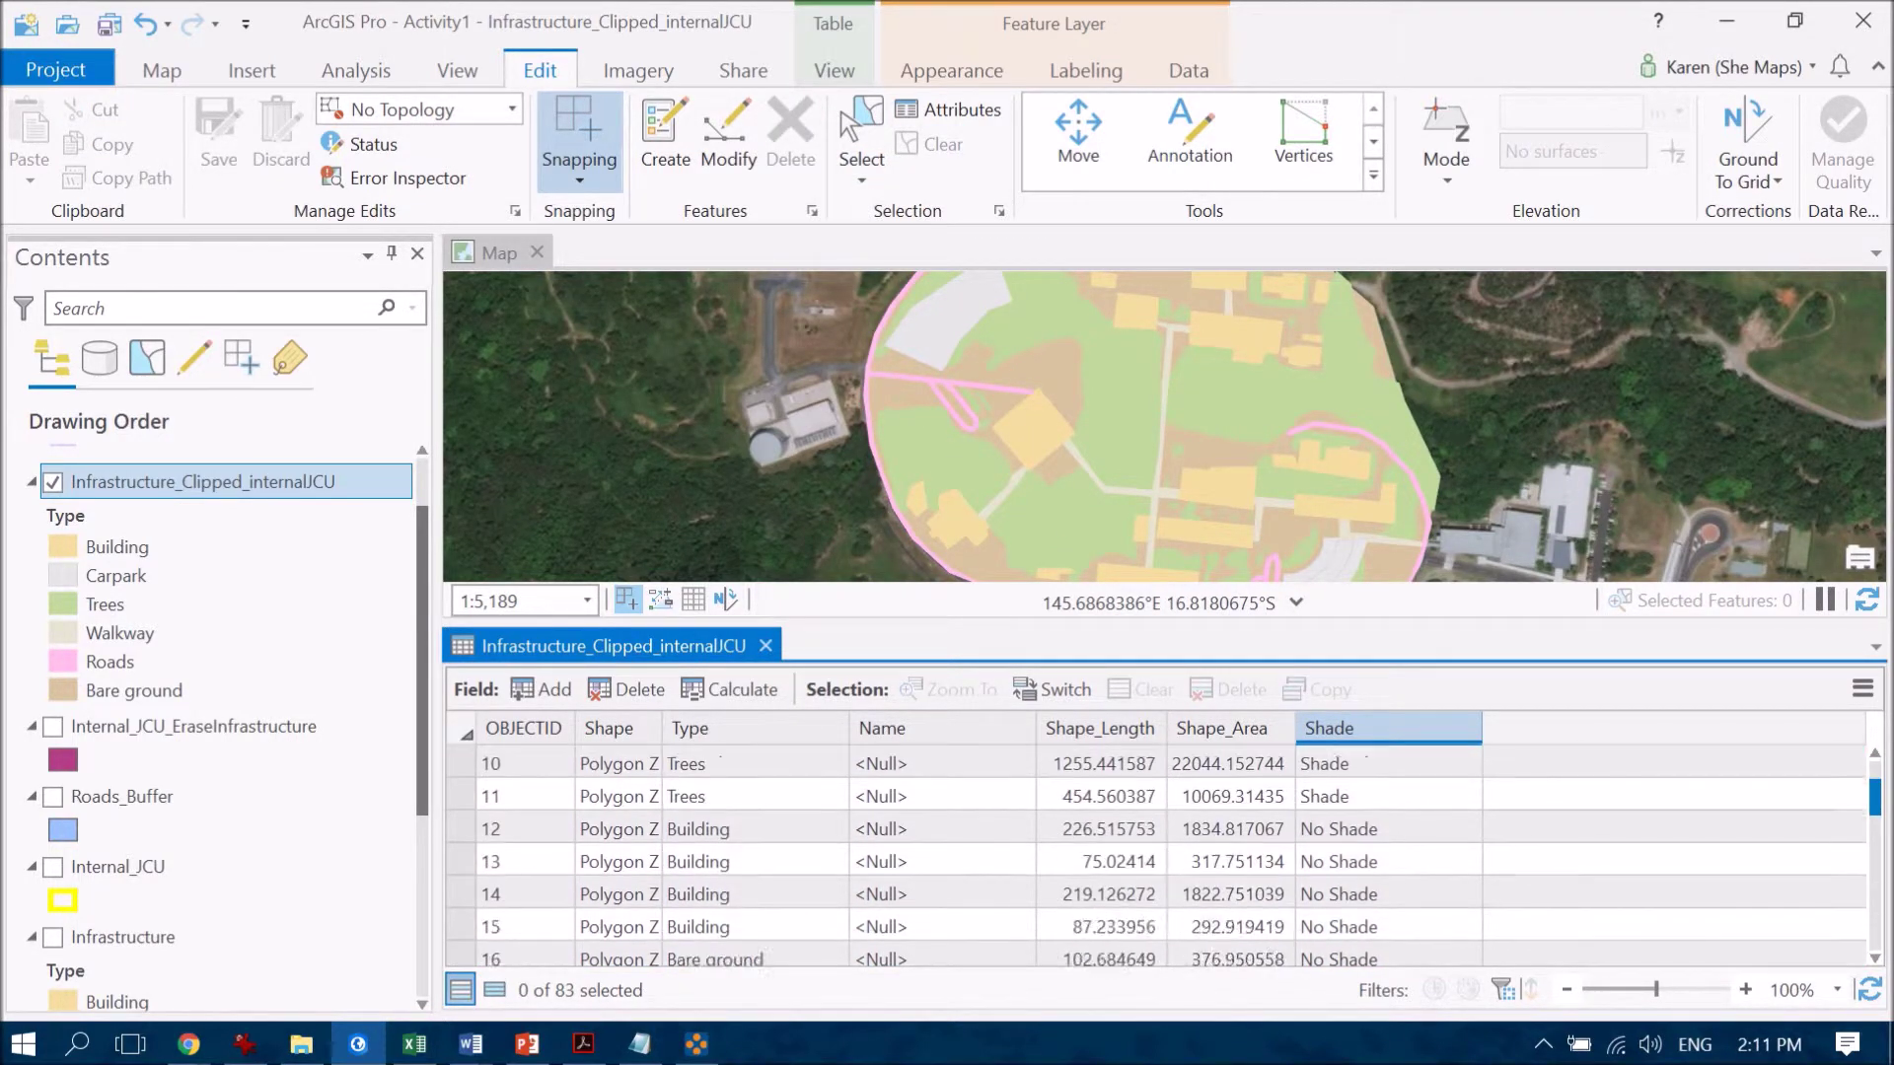
scroll(1164, 855, down, 15)
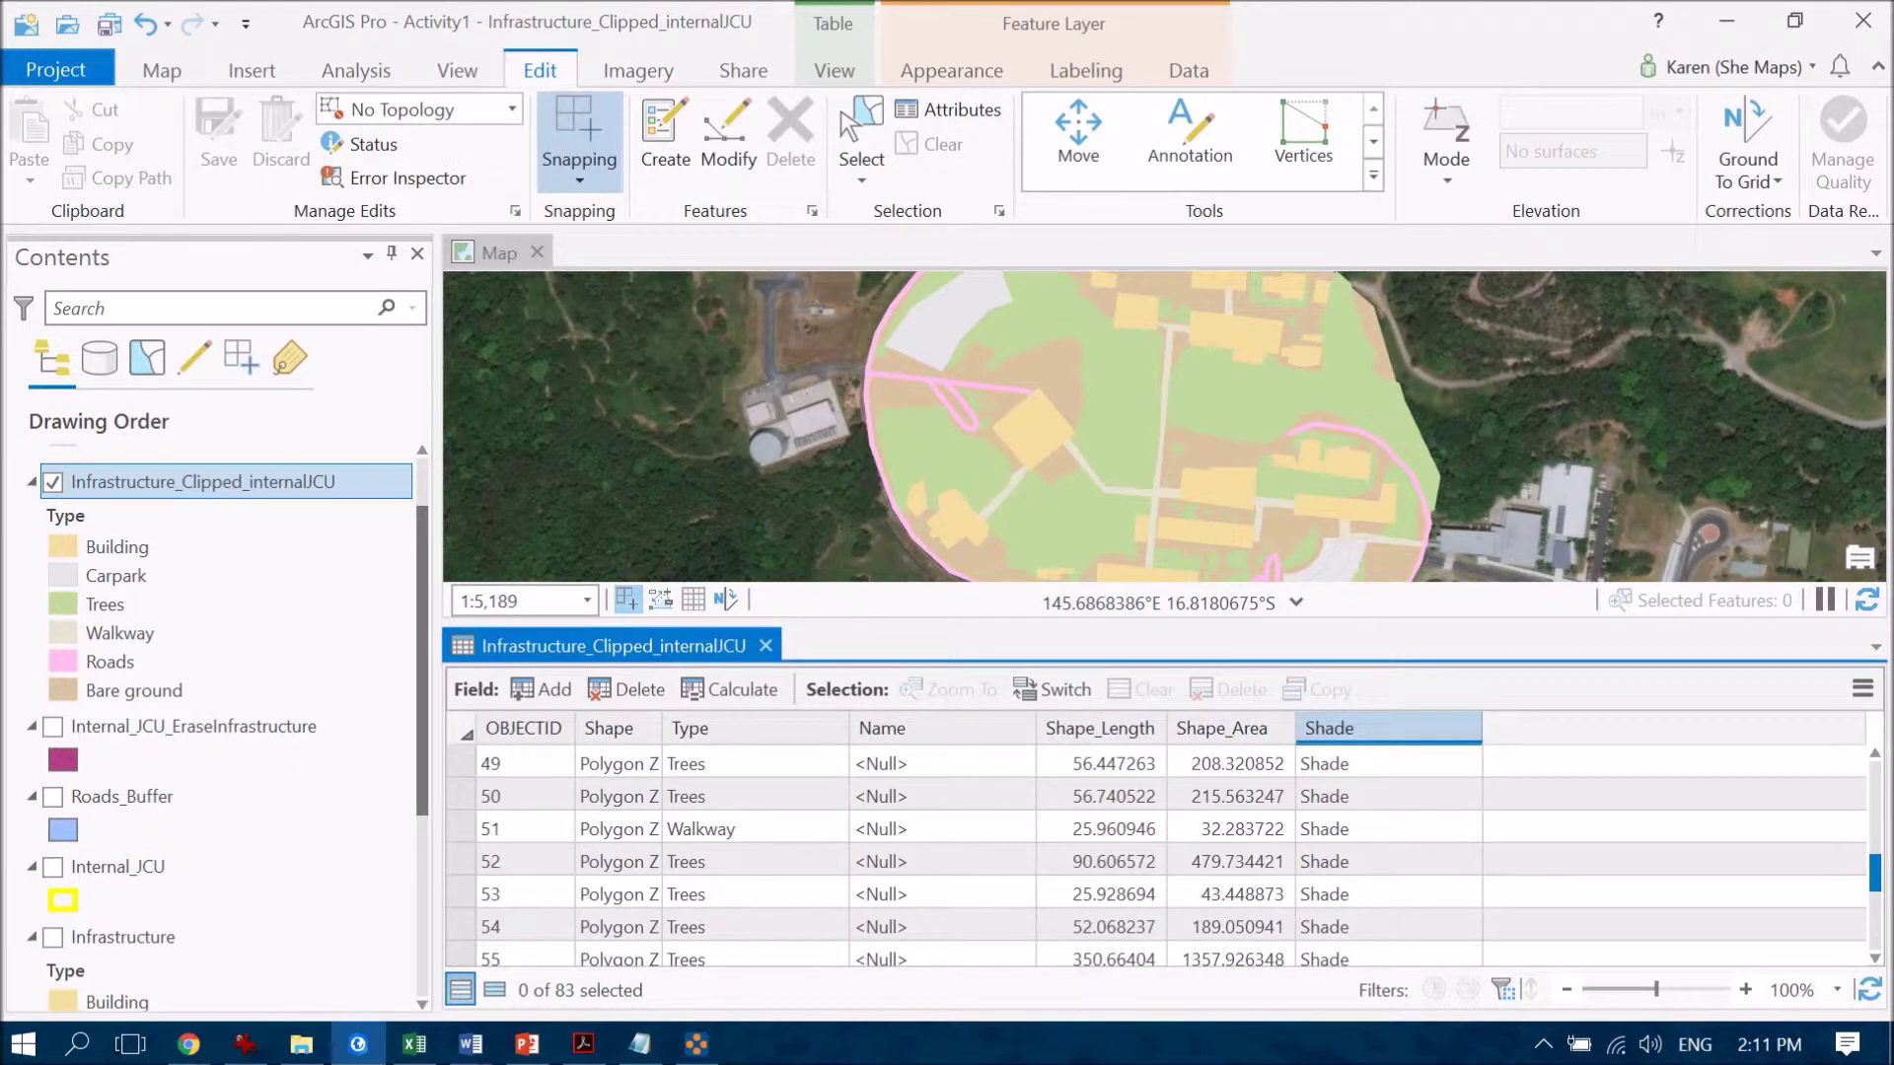
scroll(1164, 855, up, 20)
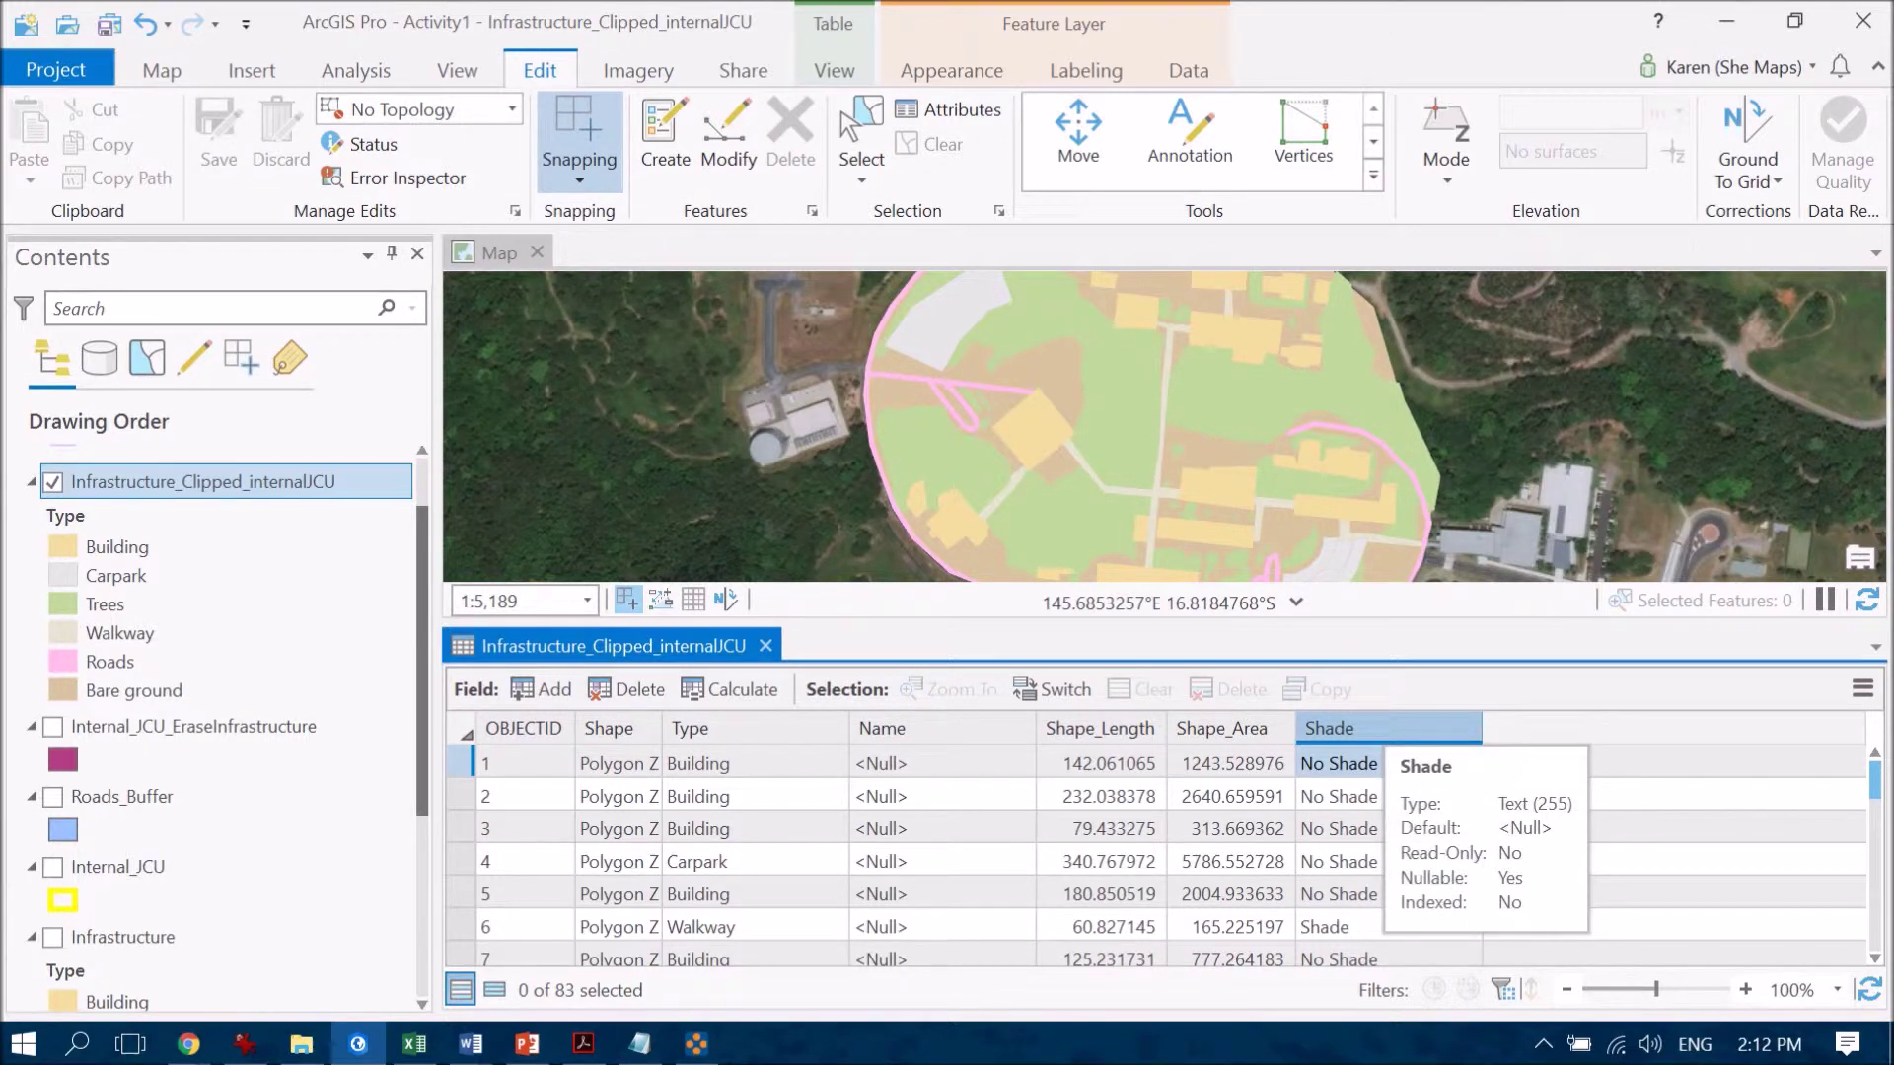
right_click(1381, 727)
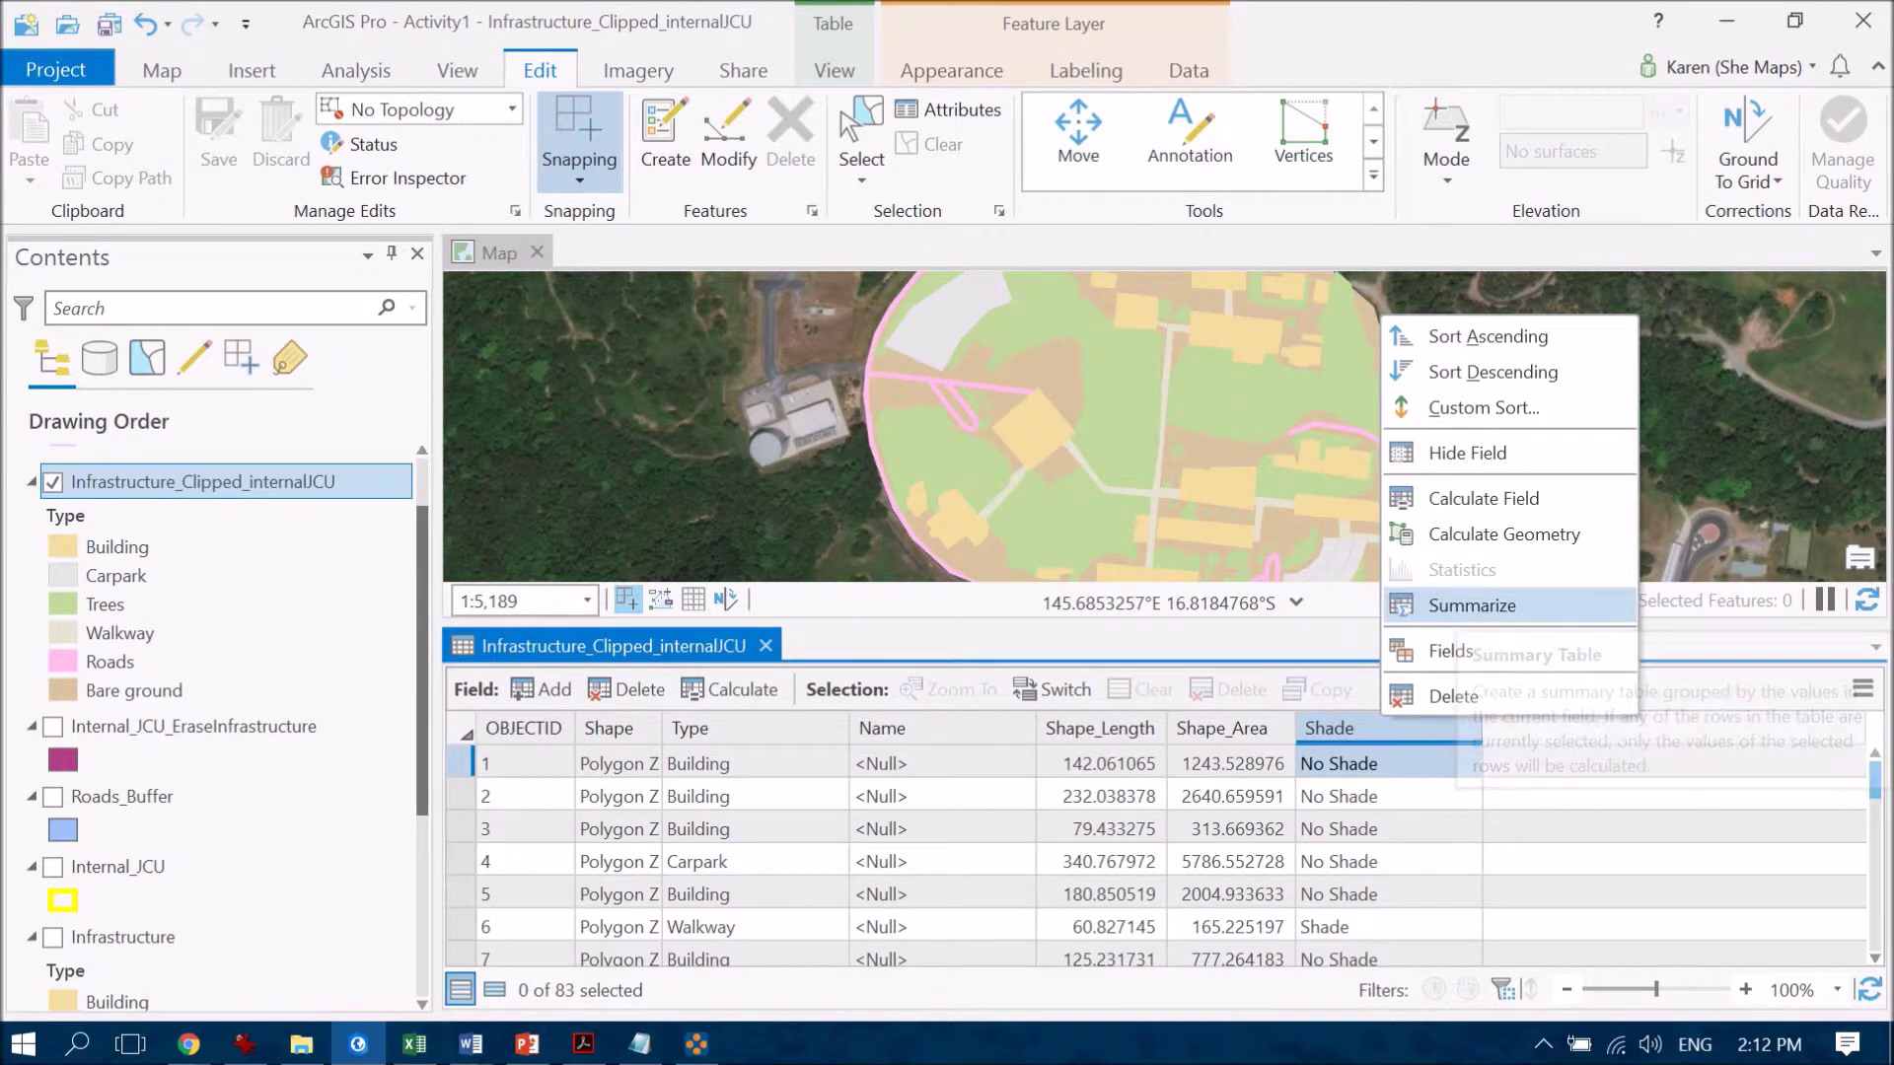
Start a Summarize of the table on Shade, naming the output table Shade_noshade.
click(1471, 605)
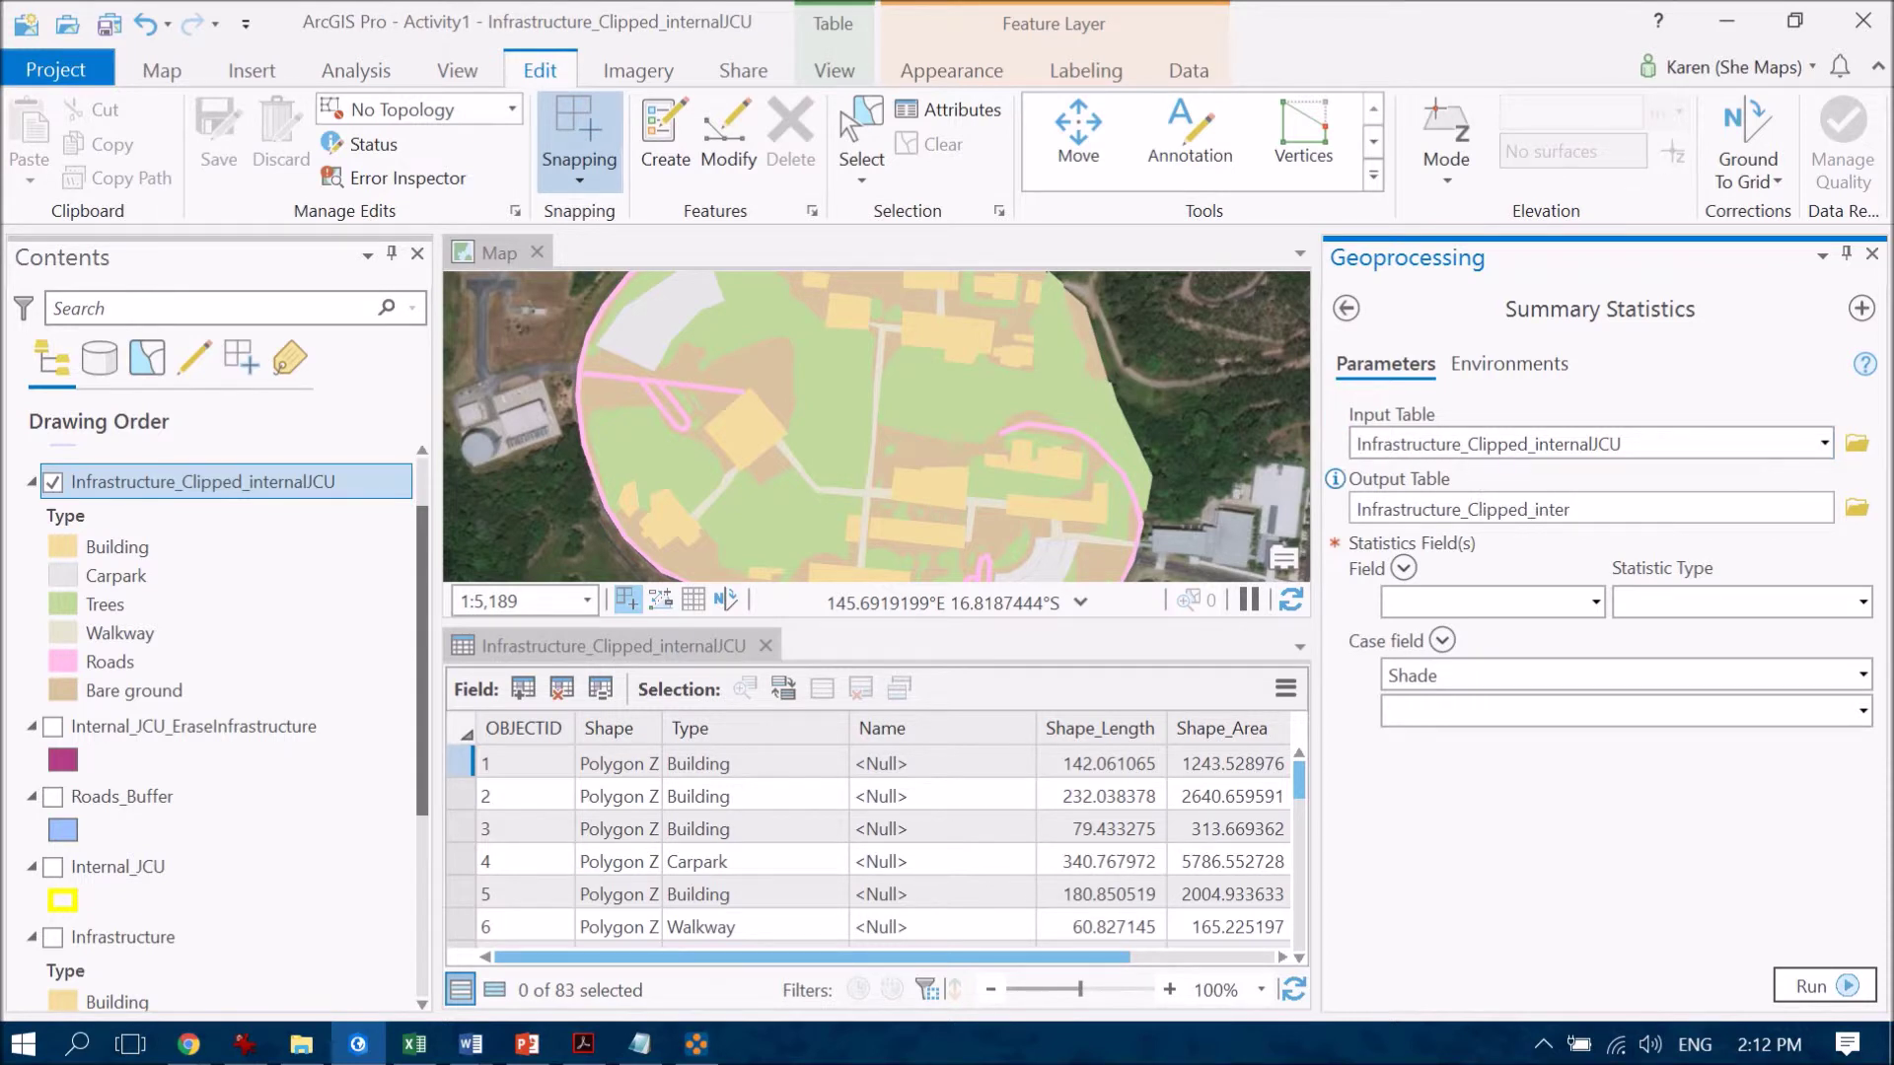
click(1827, 509)
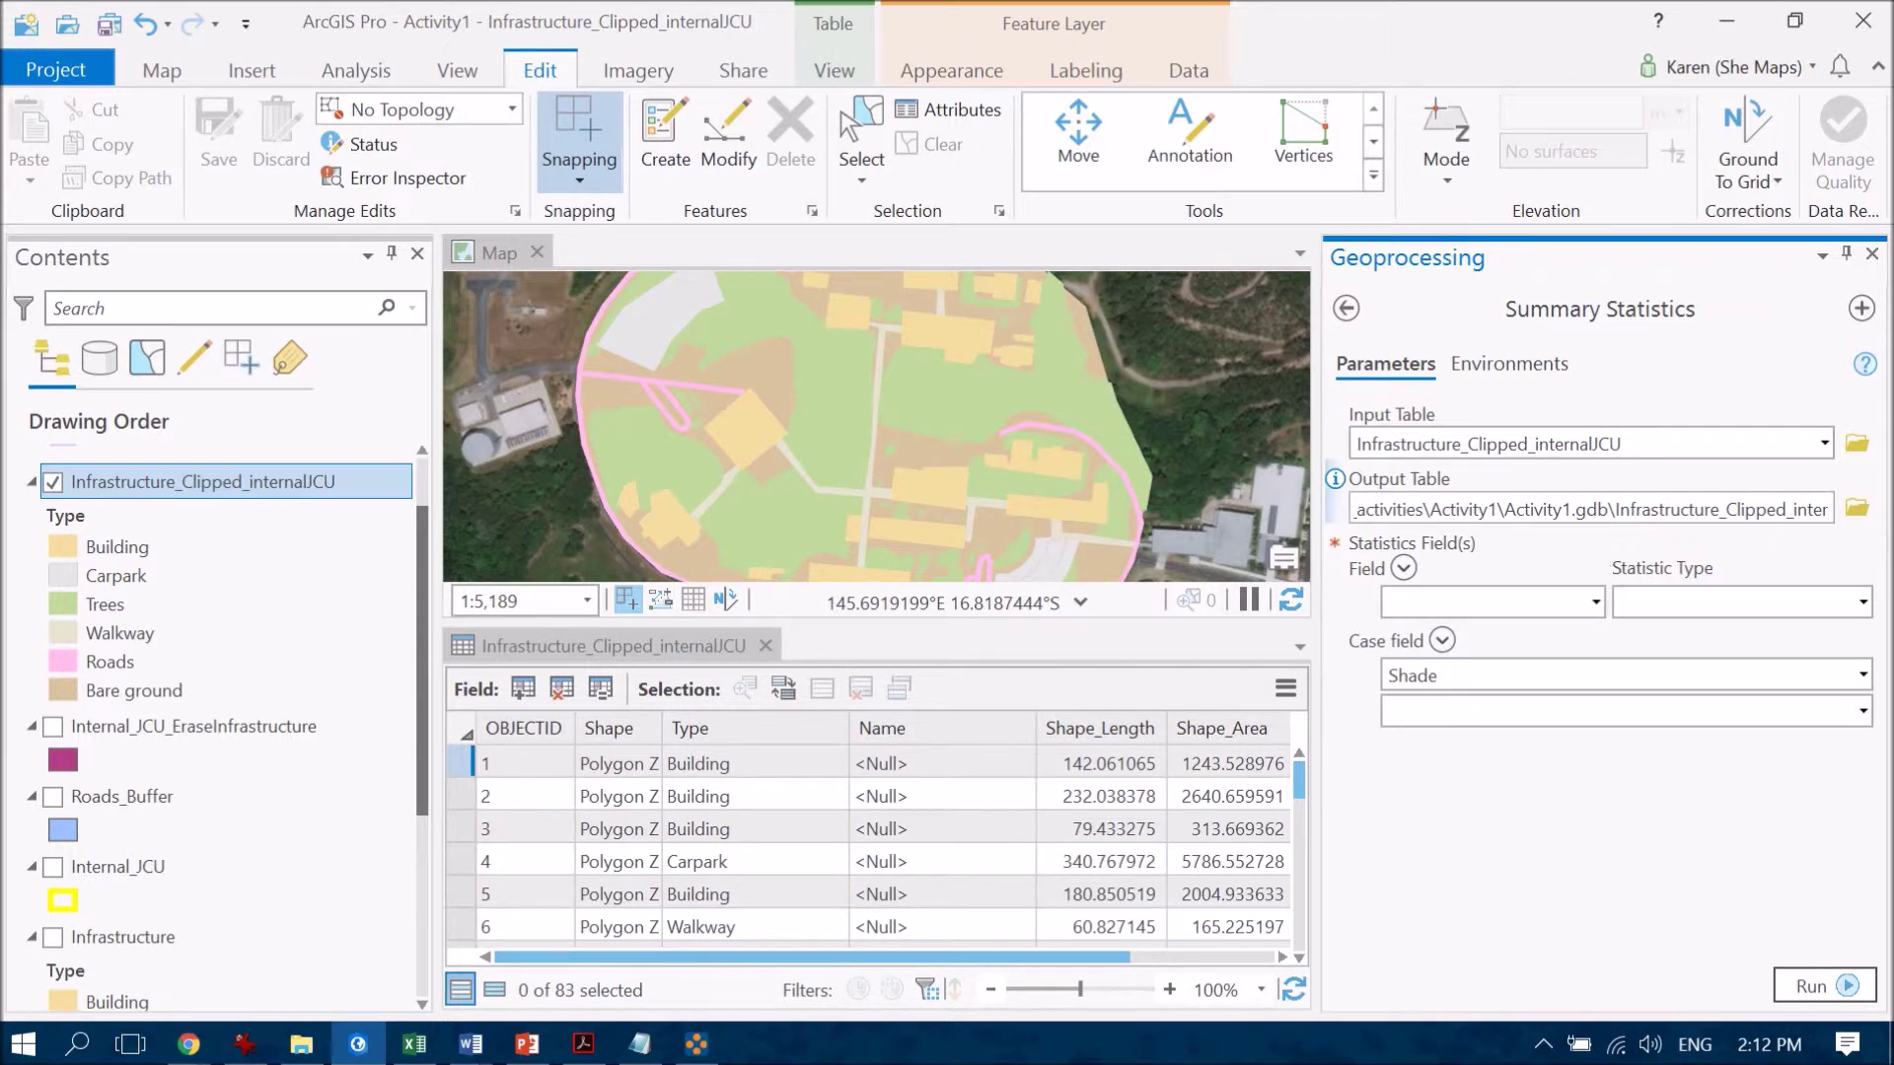
key(BackSpace)
key(BackSpace)
key(BackSpace)
key(BackSpace)
key(BackSpace)
key(BackSpace)
key(BackSpace)
key(BackSpace)
key(BackSpace)
key(BackSpace)
key(BackSpace)
key(BackSpace)
key(BackSpace)
key(BackSpace)
key(BackSpace)
key(BackSpace)
key(BackSpace)
key(BackSpace)
key(BackSpace)
key(BackSpace)
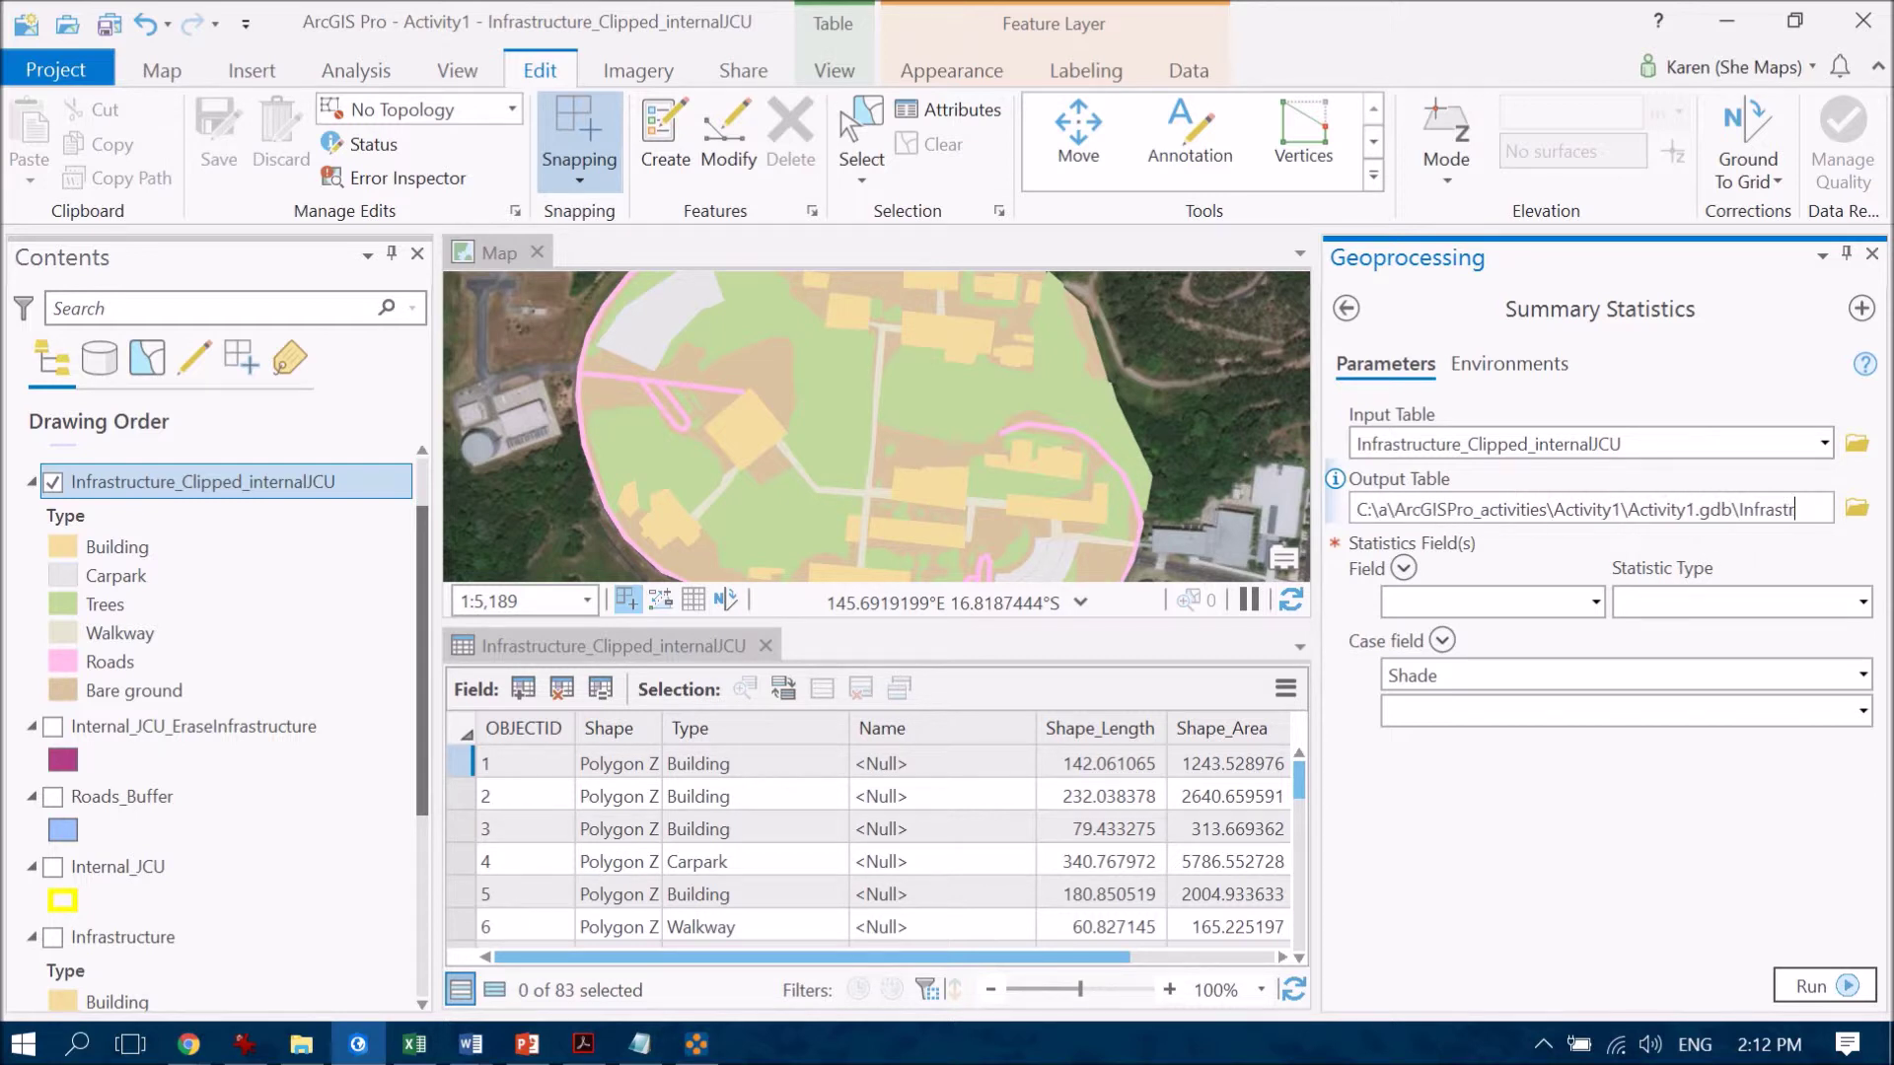
key(BackSpace)
key(BackSpace)
key(BackSpace)
key(BackSpace)
key(BackSpace)
text(Shade_noshade)
key(Tab)
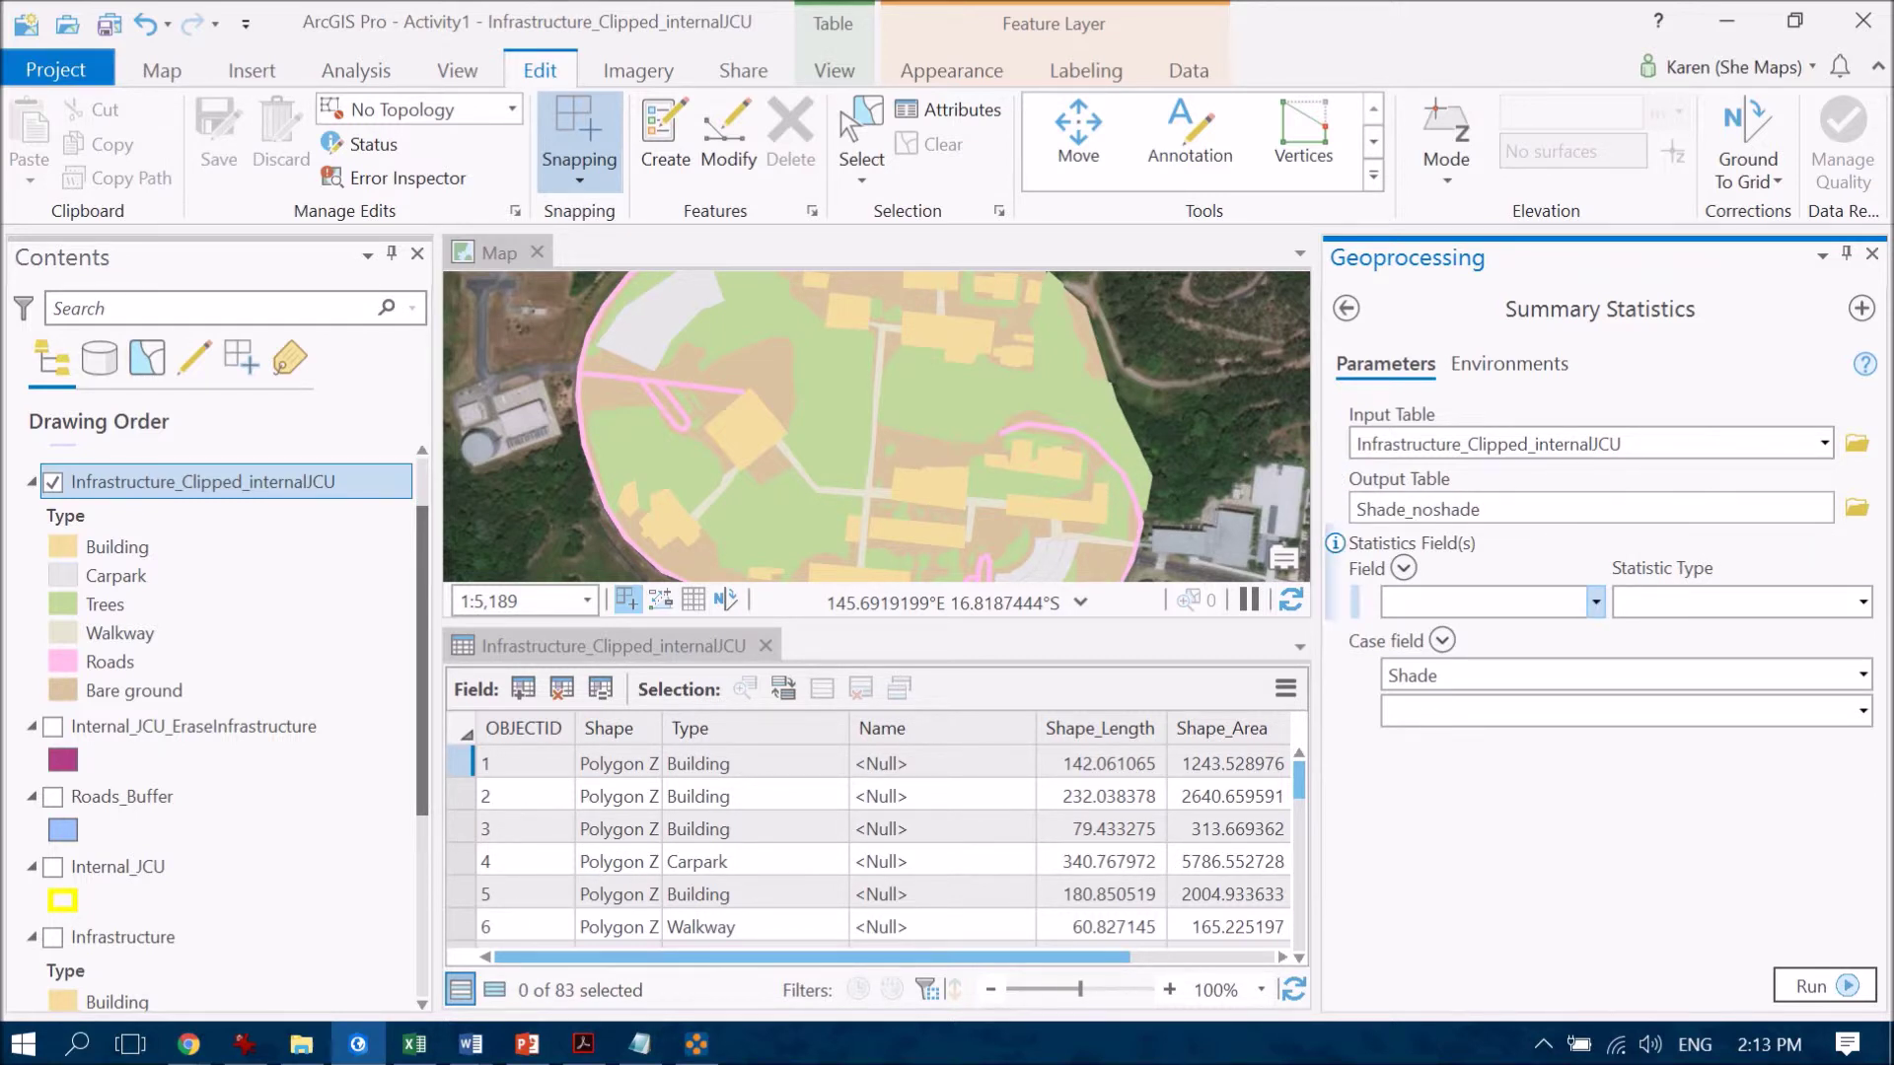
Add Shape_Area with Sum and Mean statistics and run the summary.
key(alt+Down)
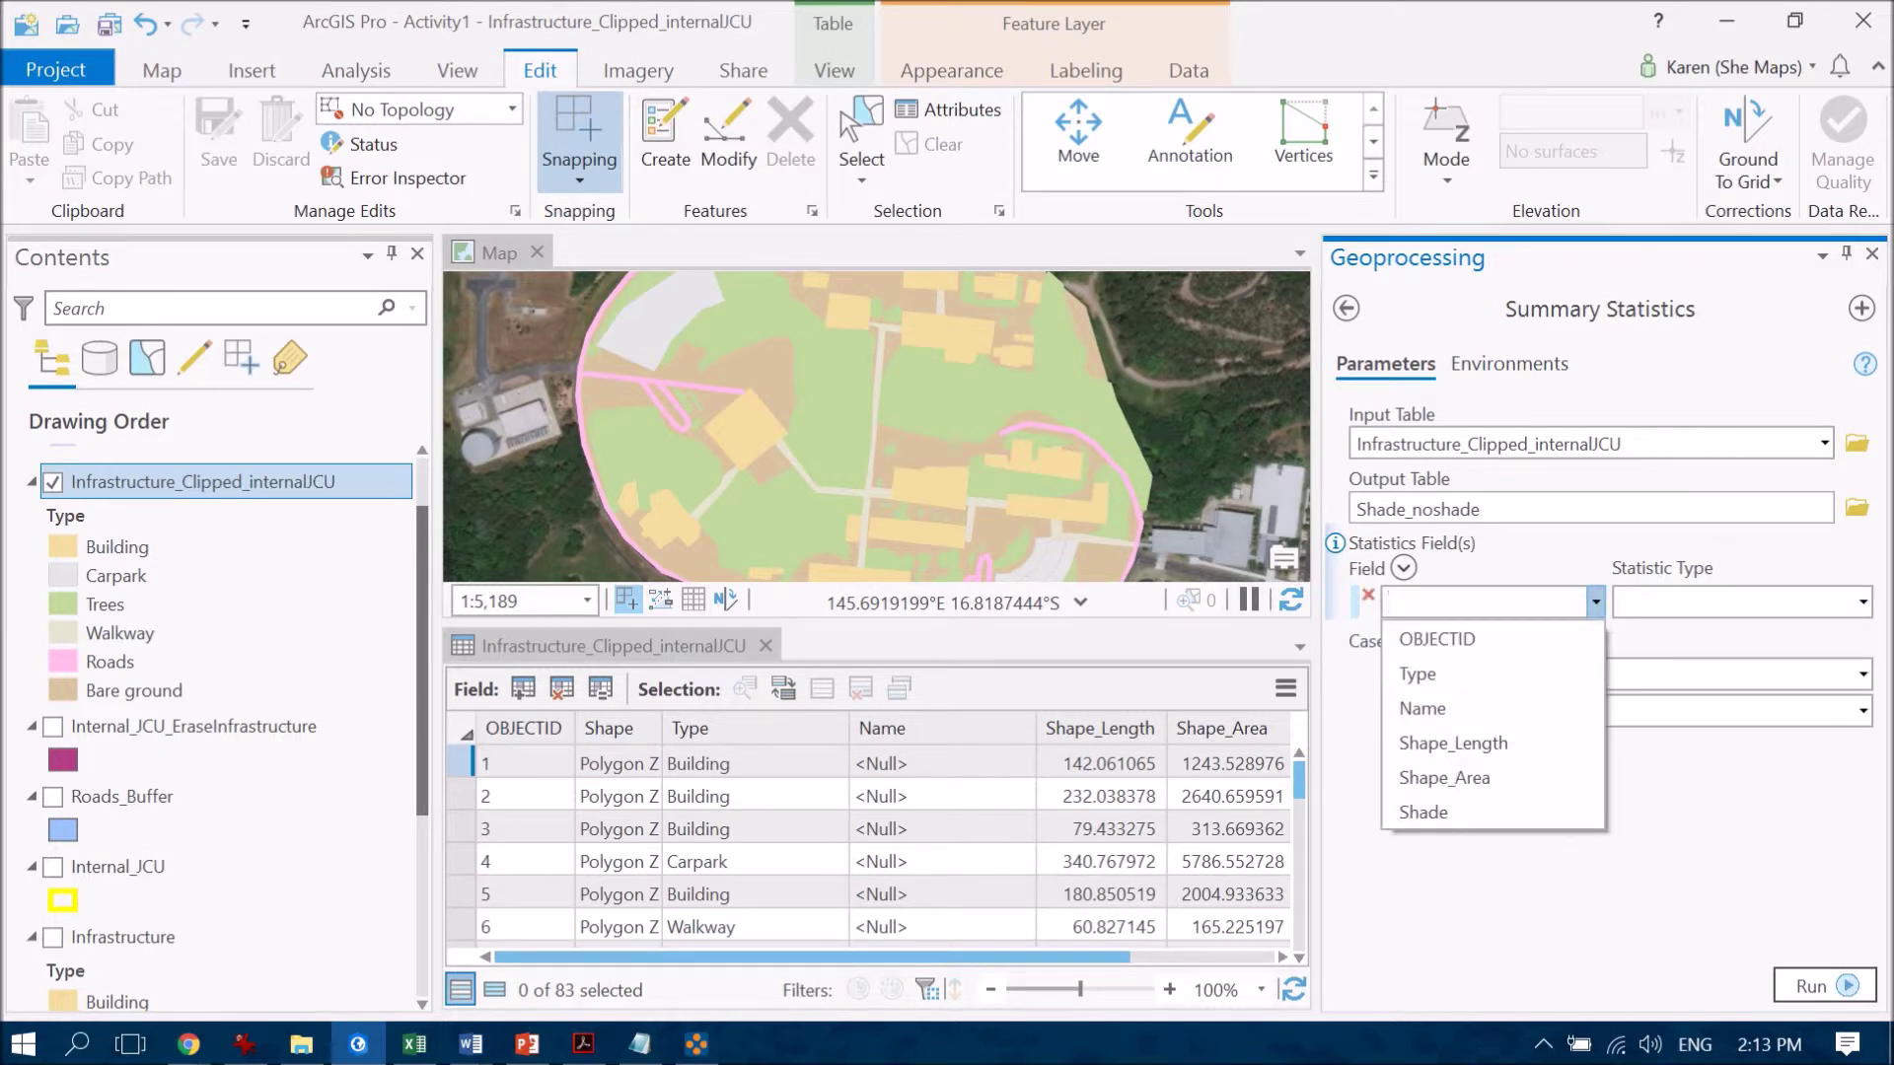
key(Down)
key(Down)
key(Down)
key(Return)
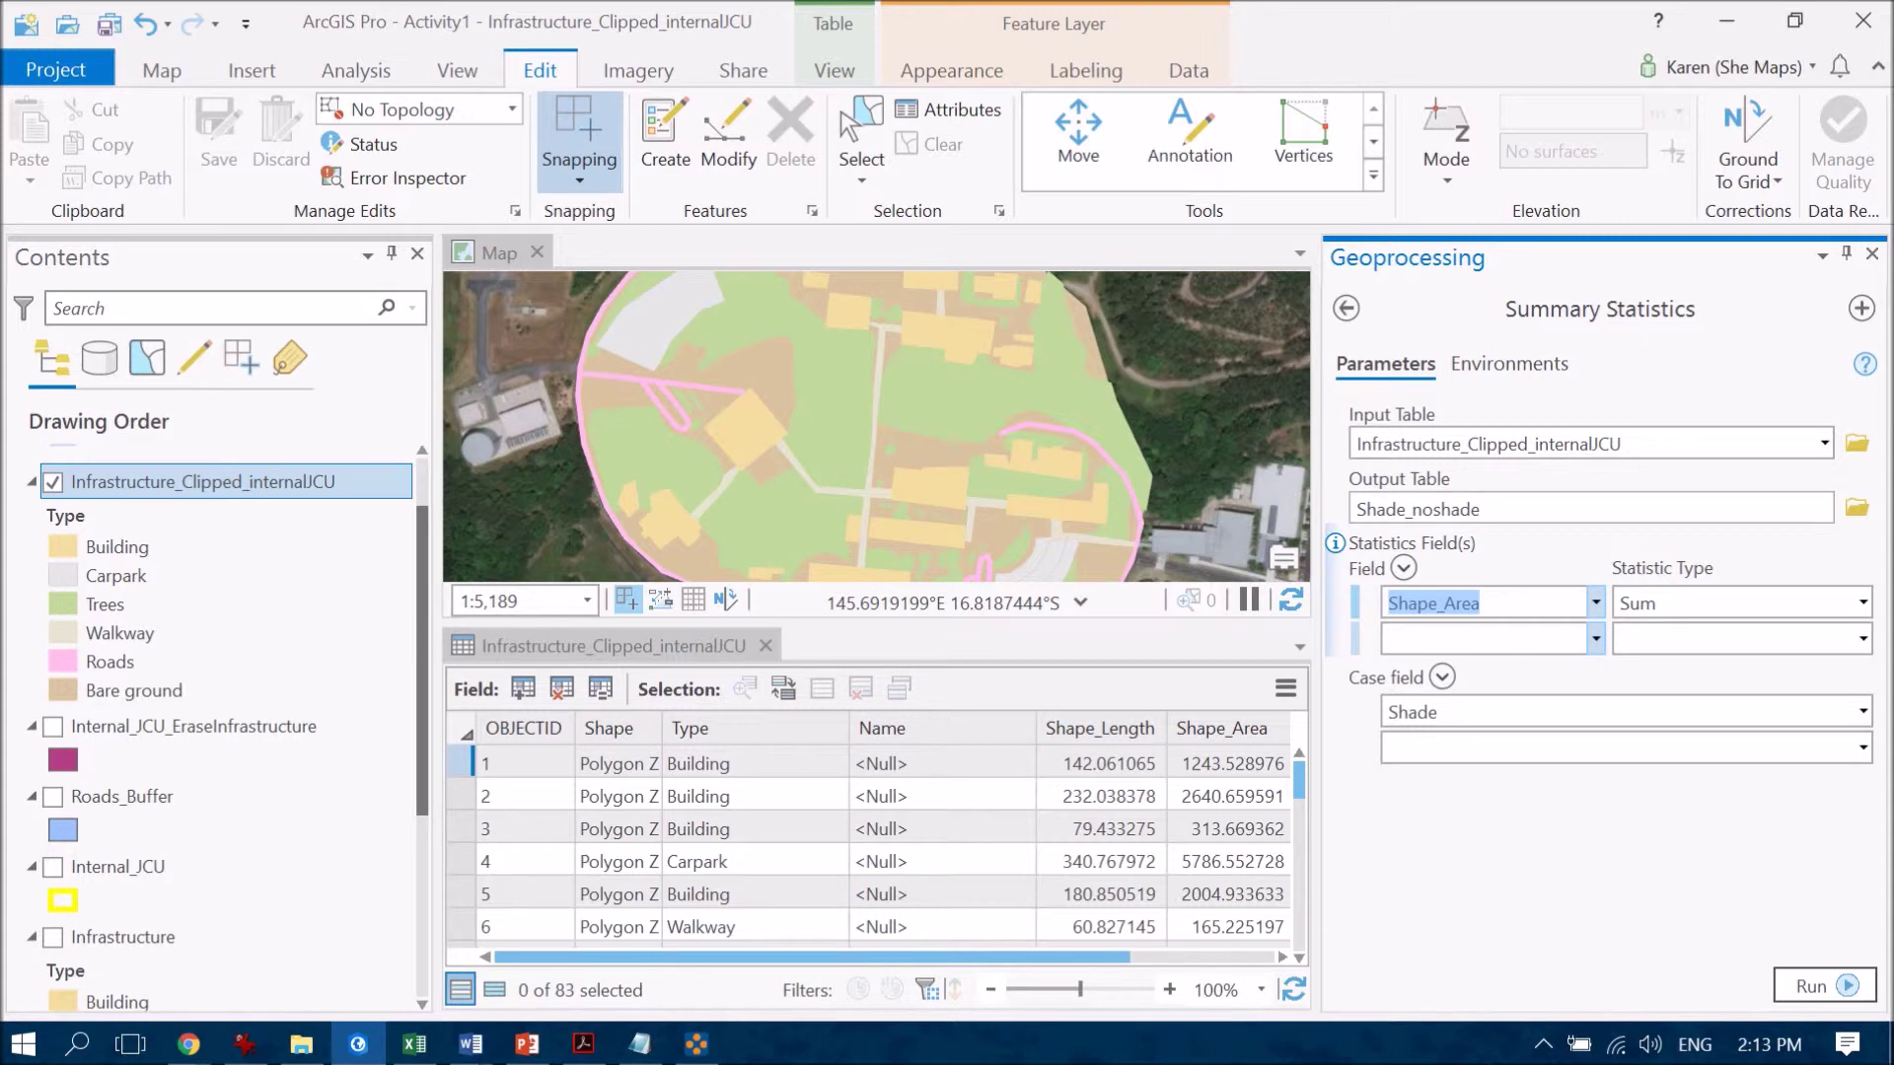
click(1595, 638)
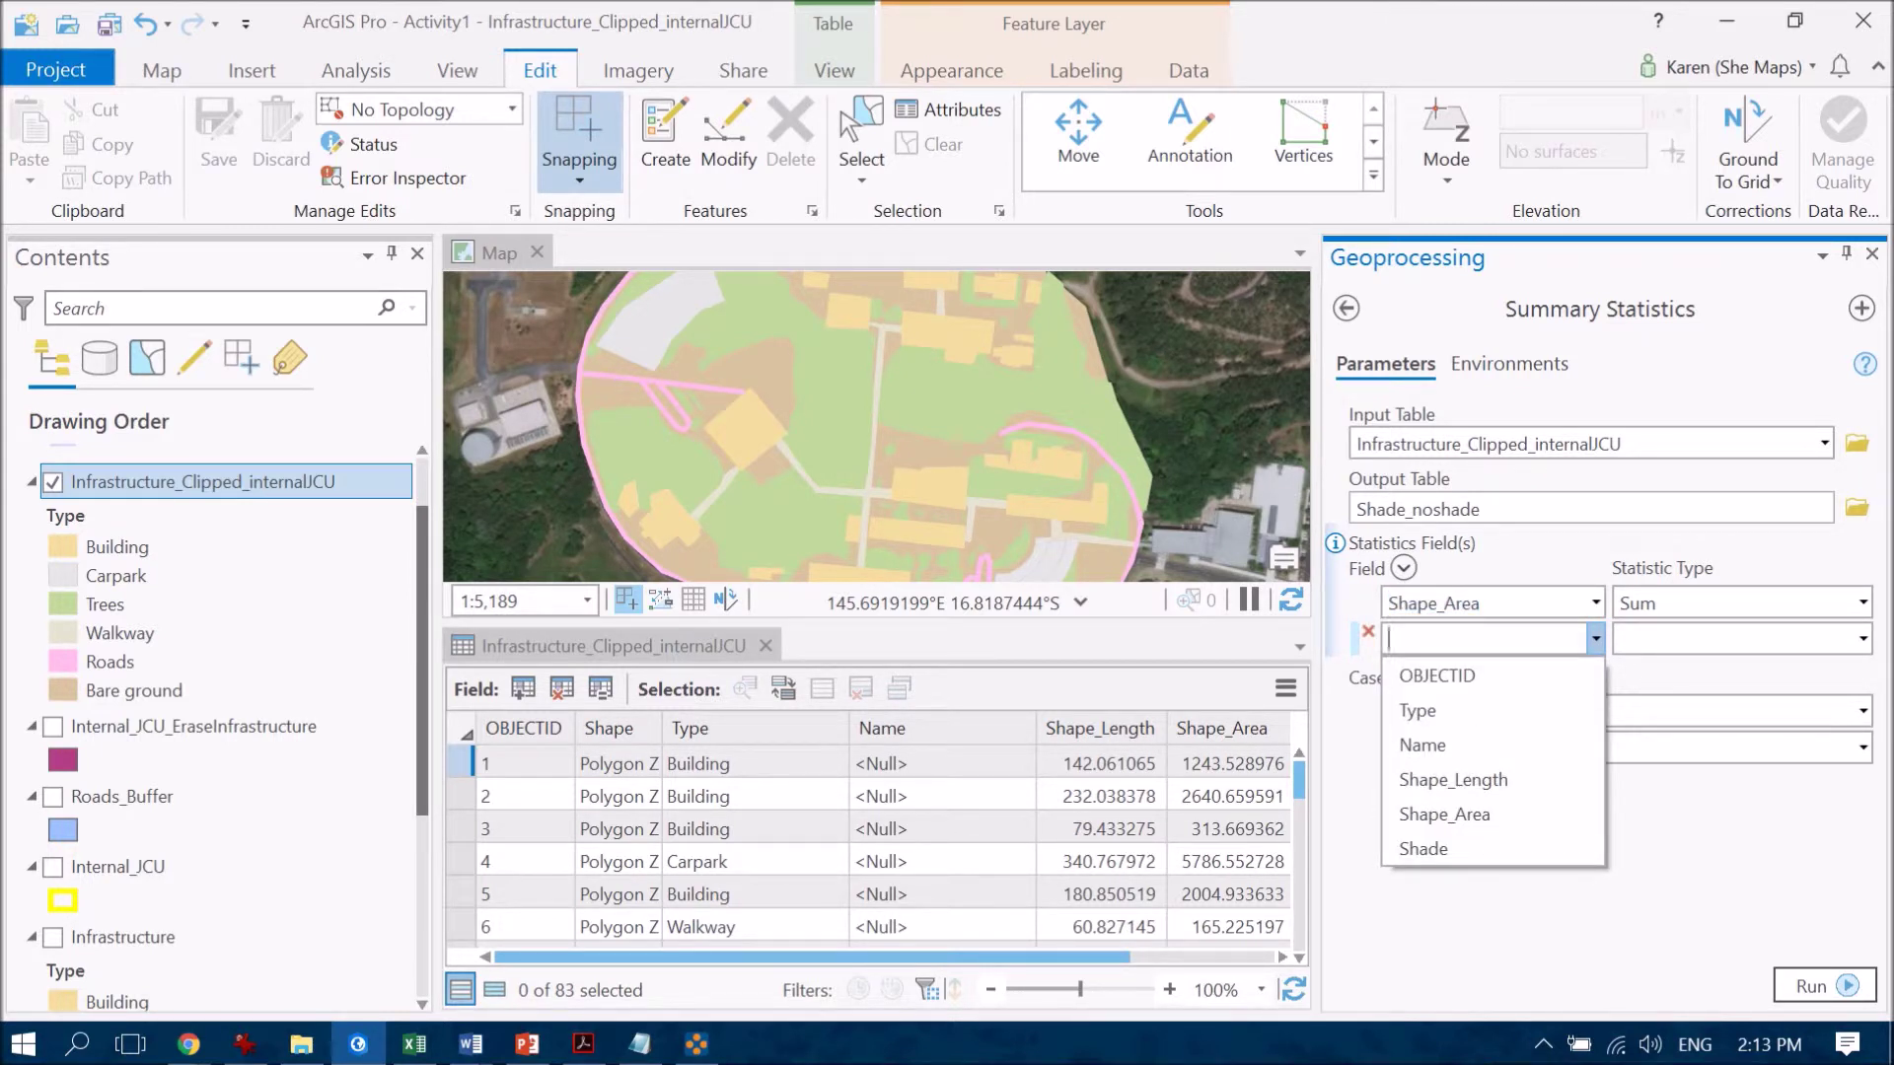
key(Down)
key(Down)
key(Down)
key(Down)
key(Down)
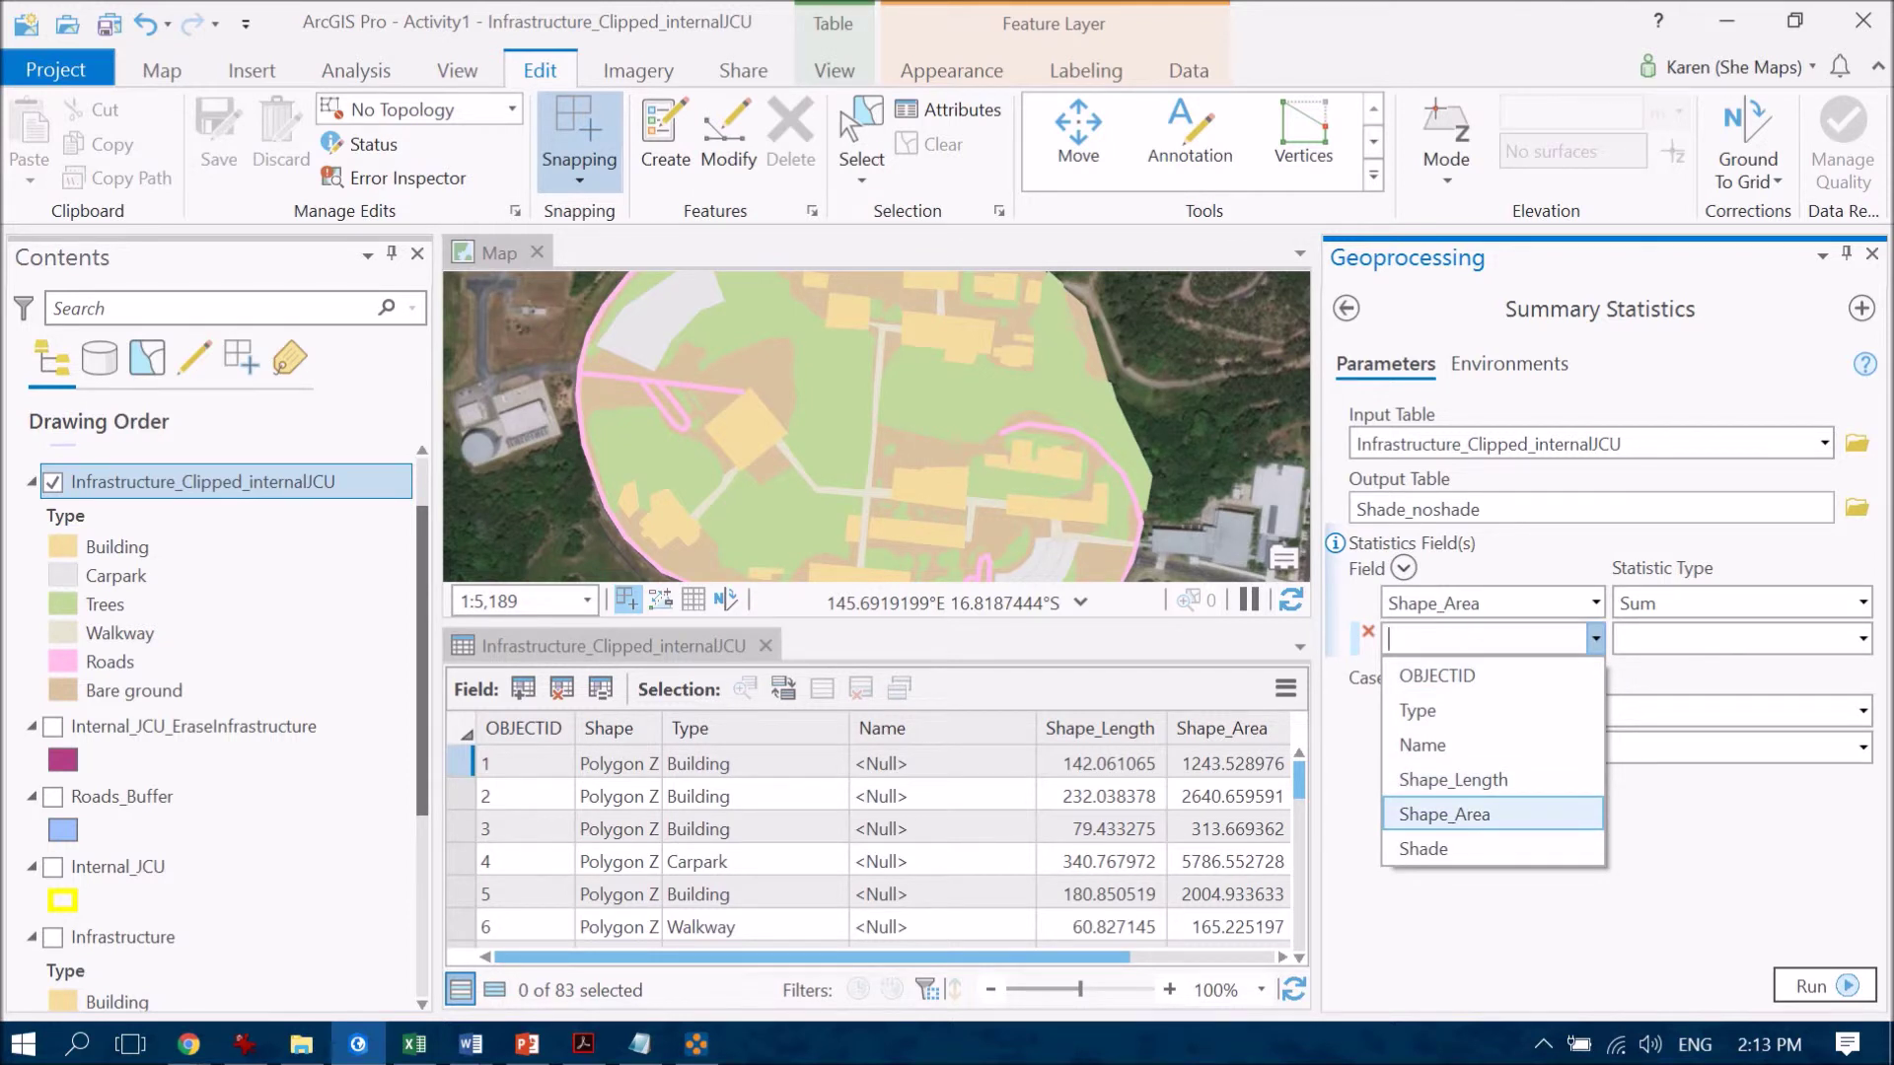
key(Return)
click(1862, 638)
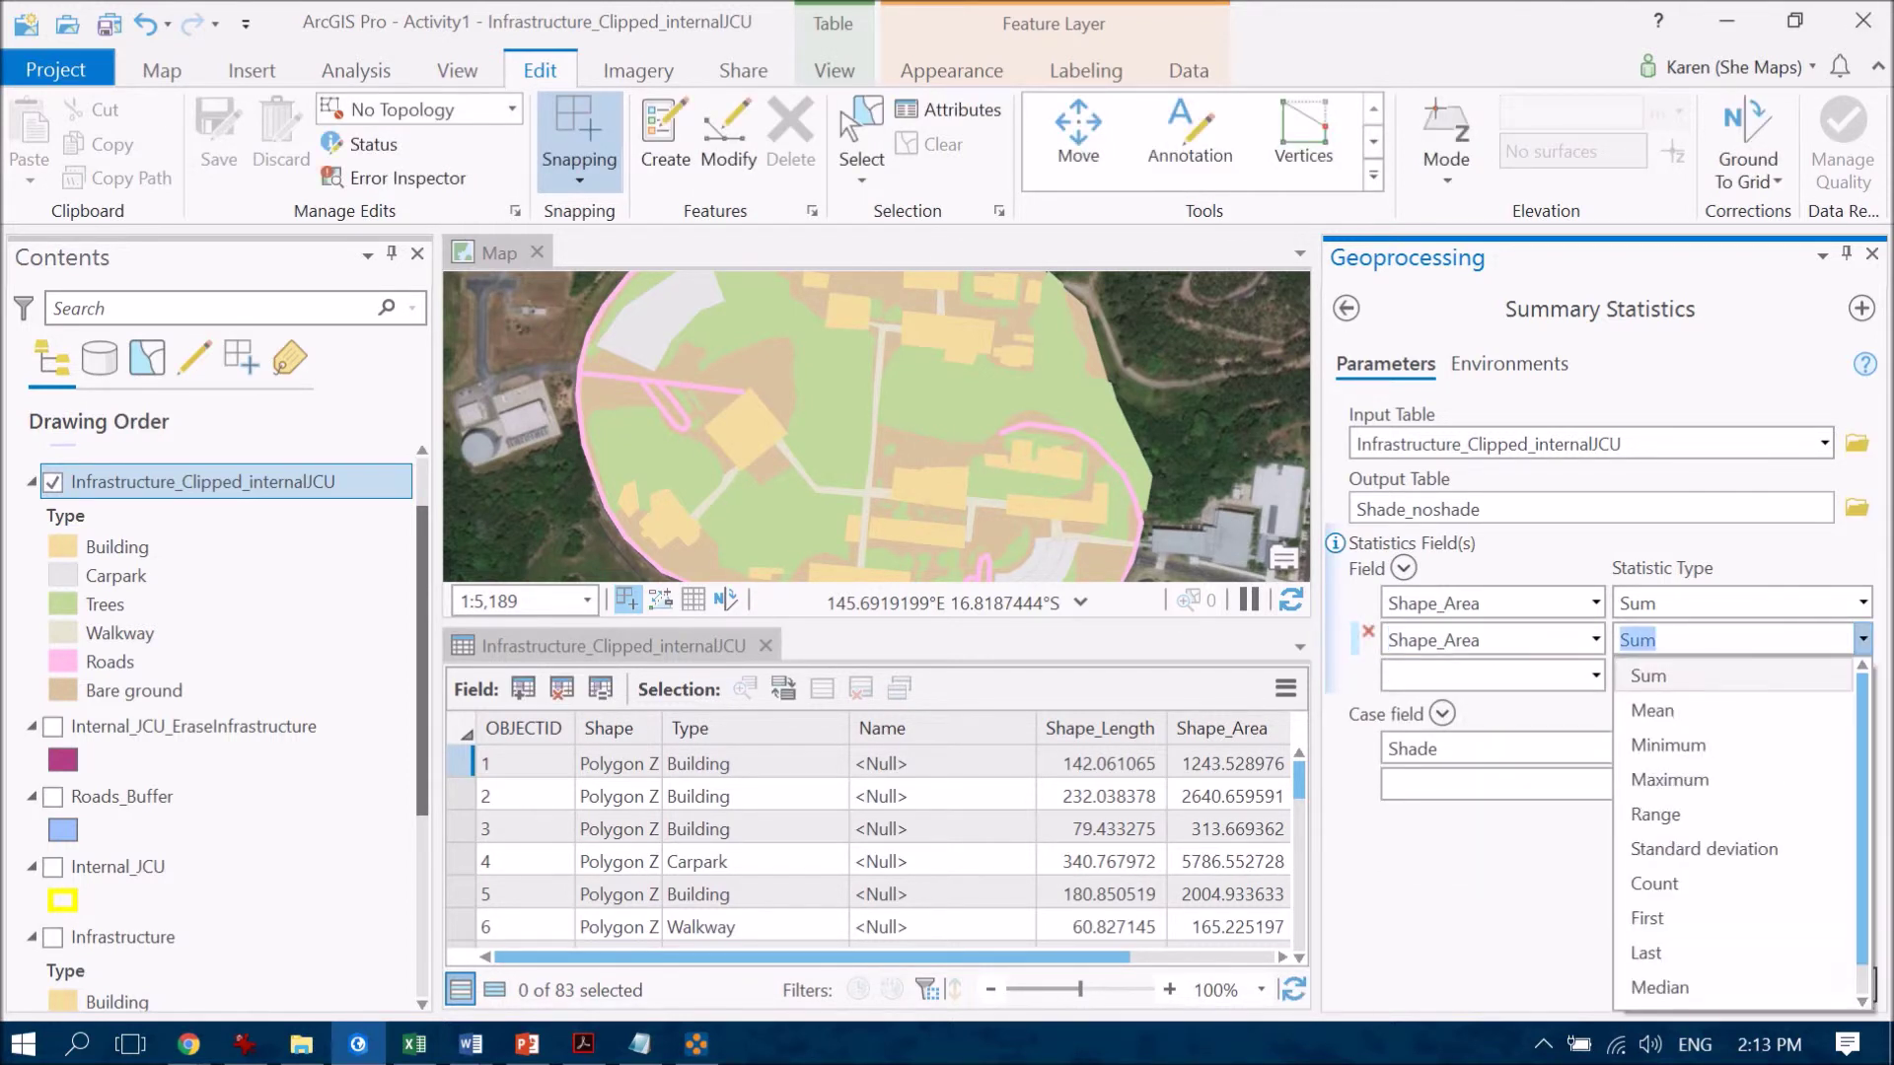
key(Down)
key(Return)
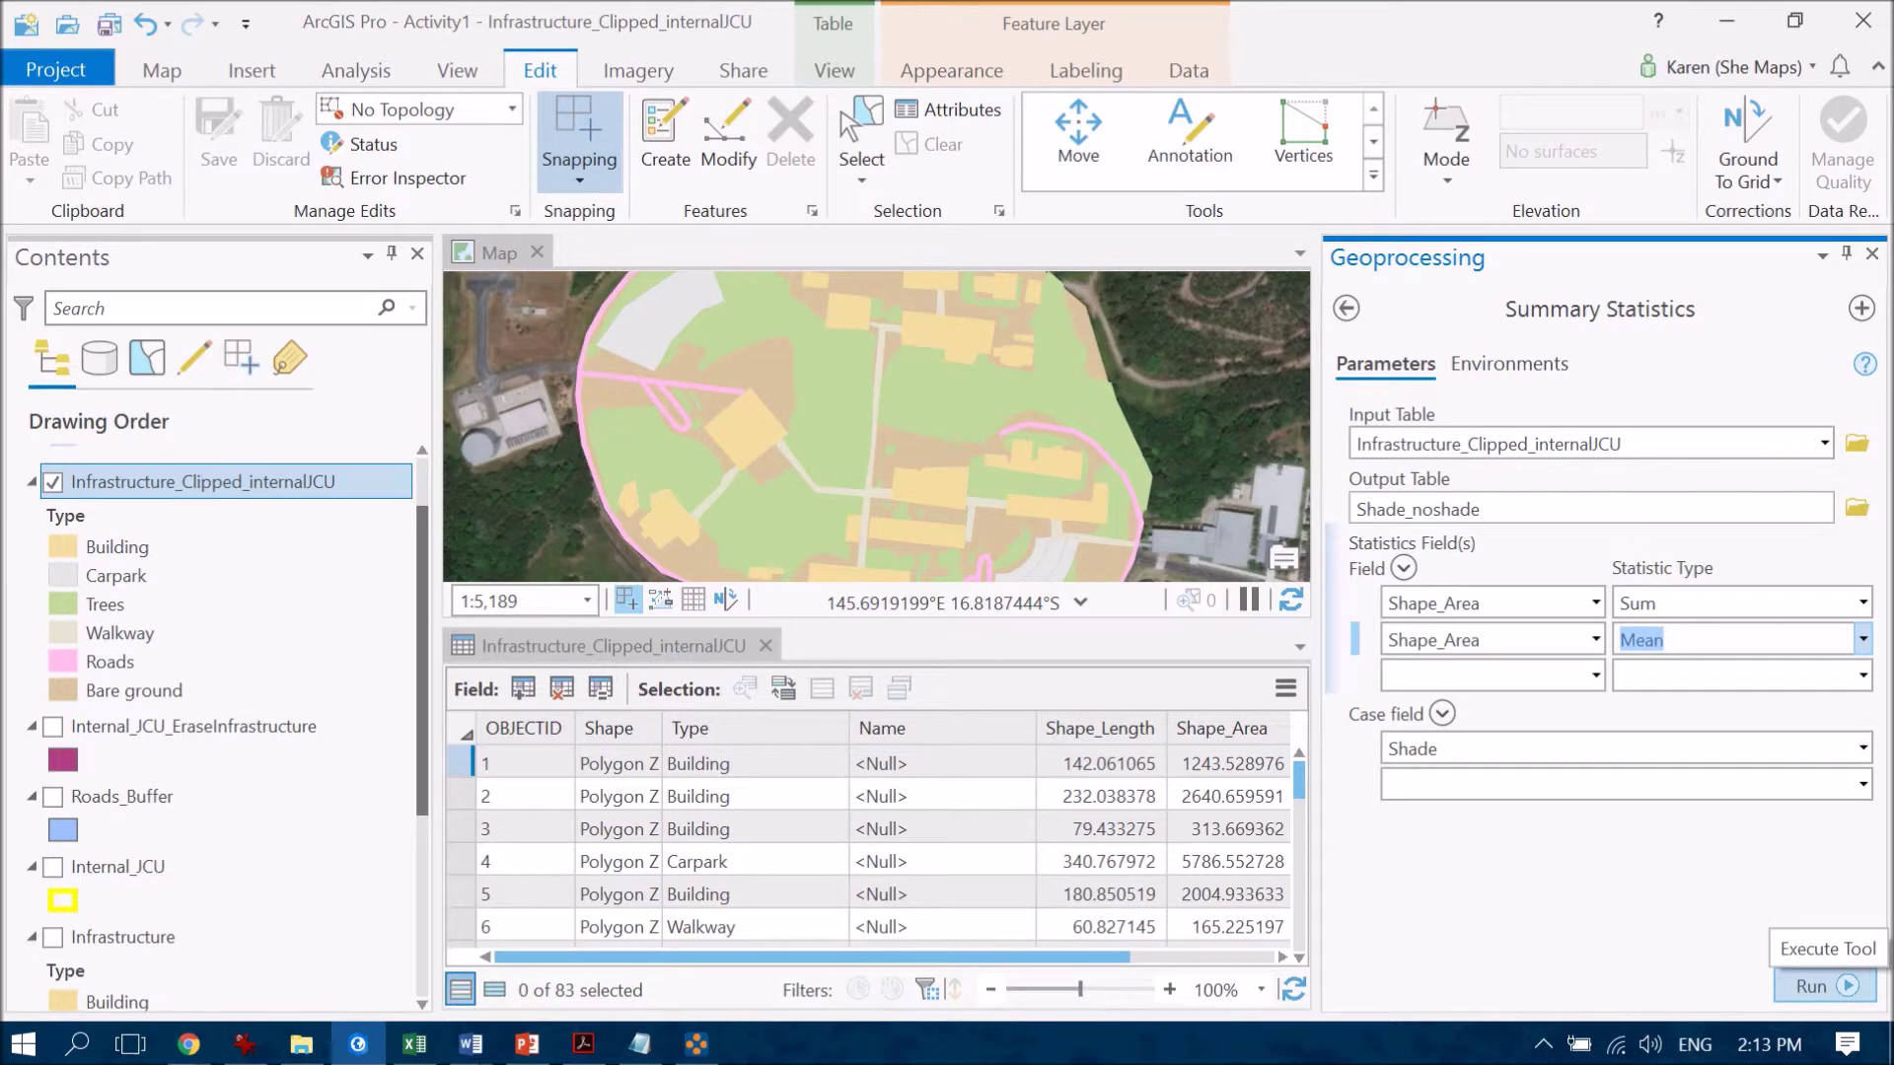
click(1815, 986)
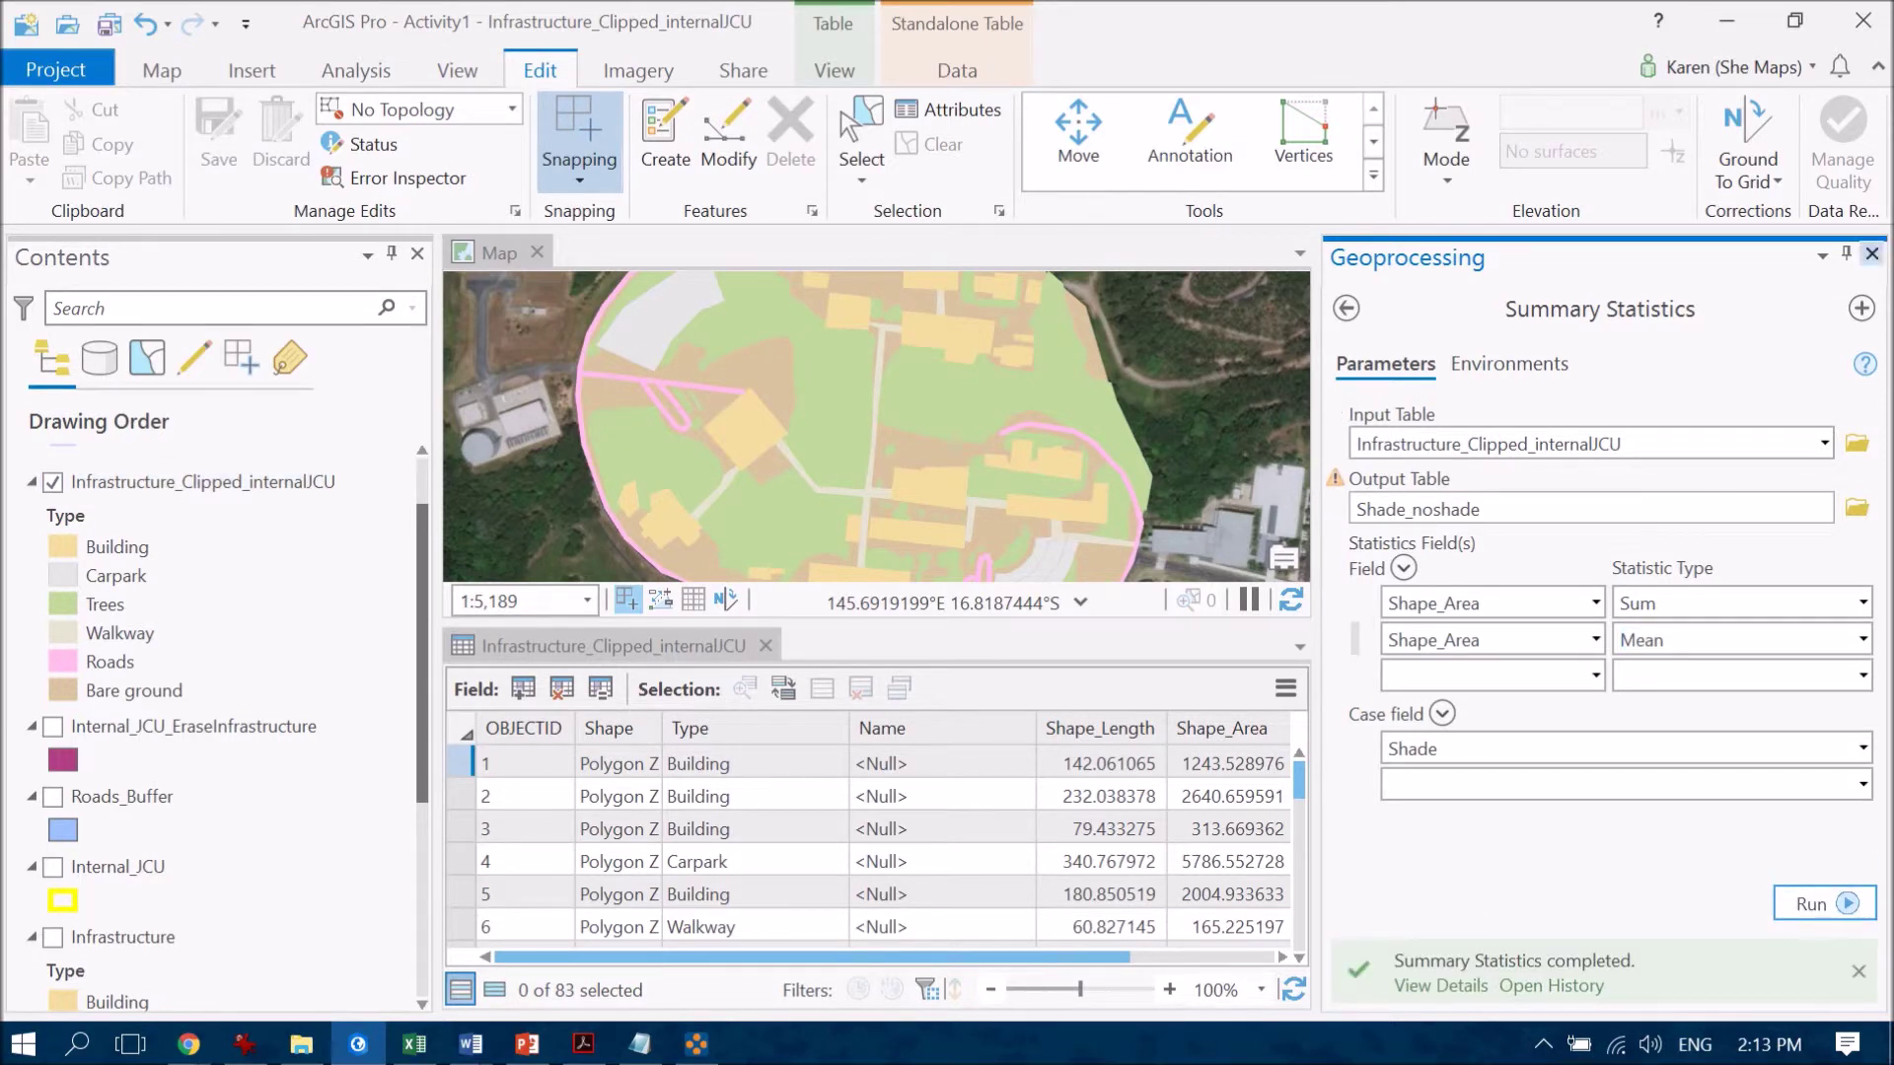
click(1871, 254)
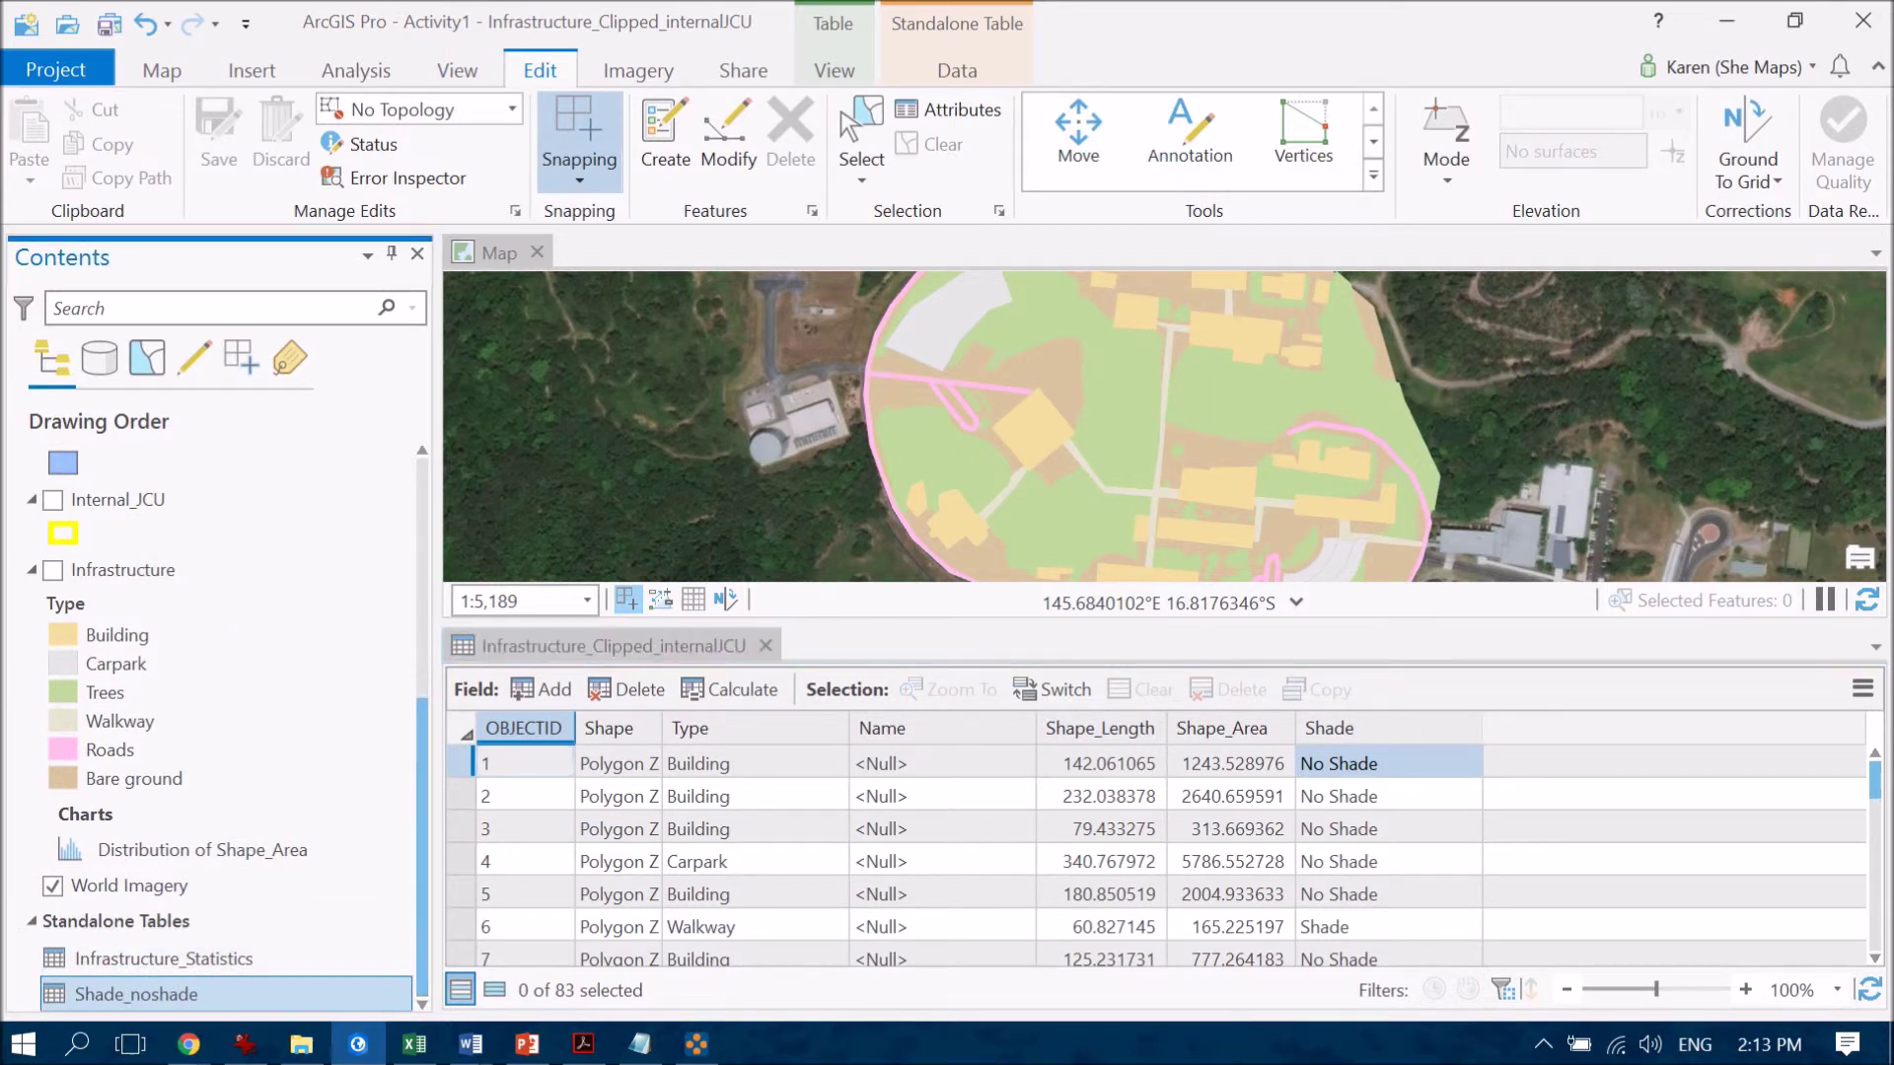
Open the Shade_noshade table and check the area sums: No Shade 95473.47589, Shade 75331.215501.
right_click(175, 994)
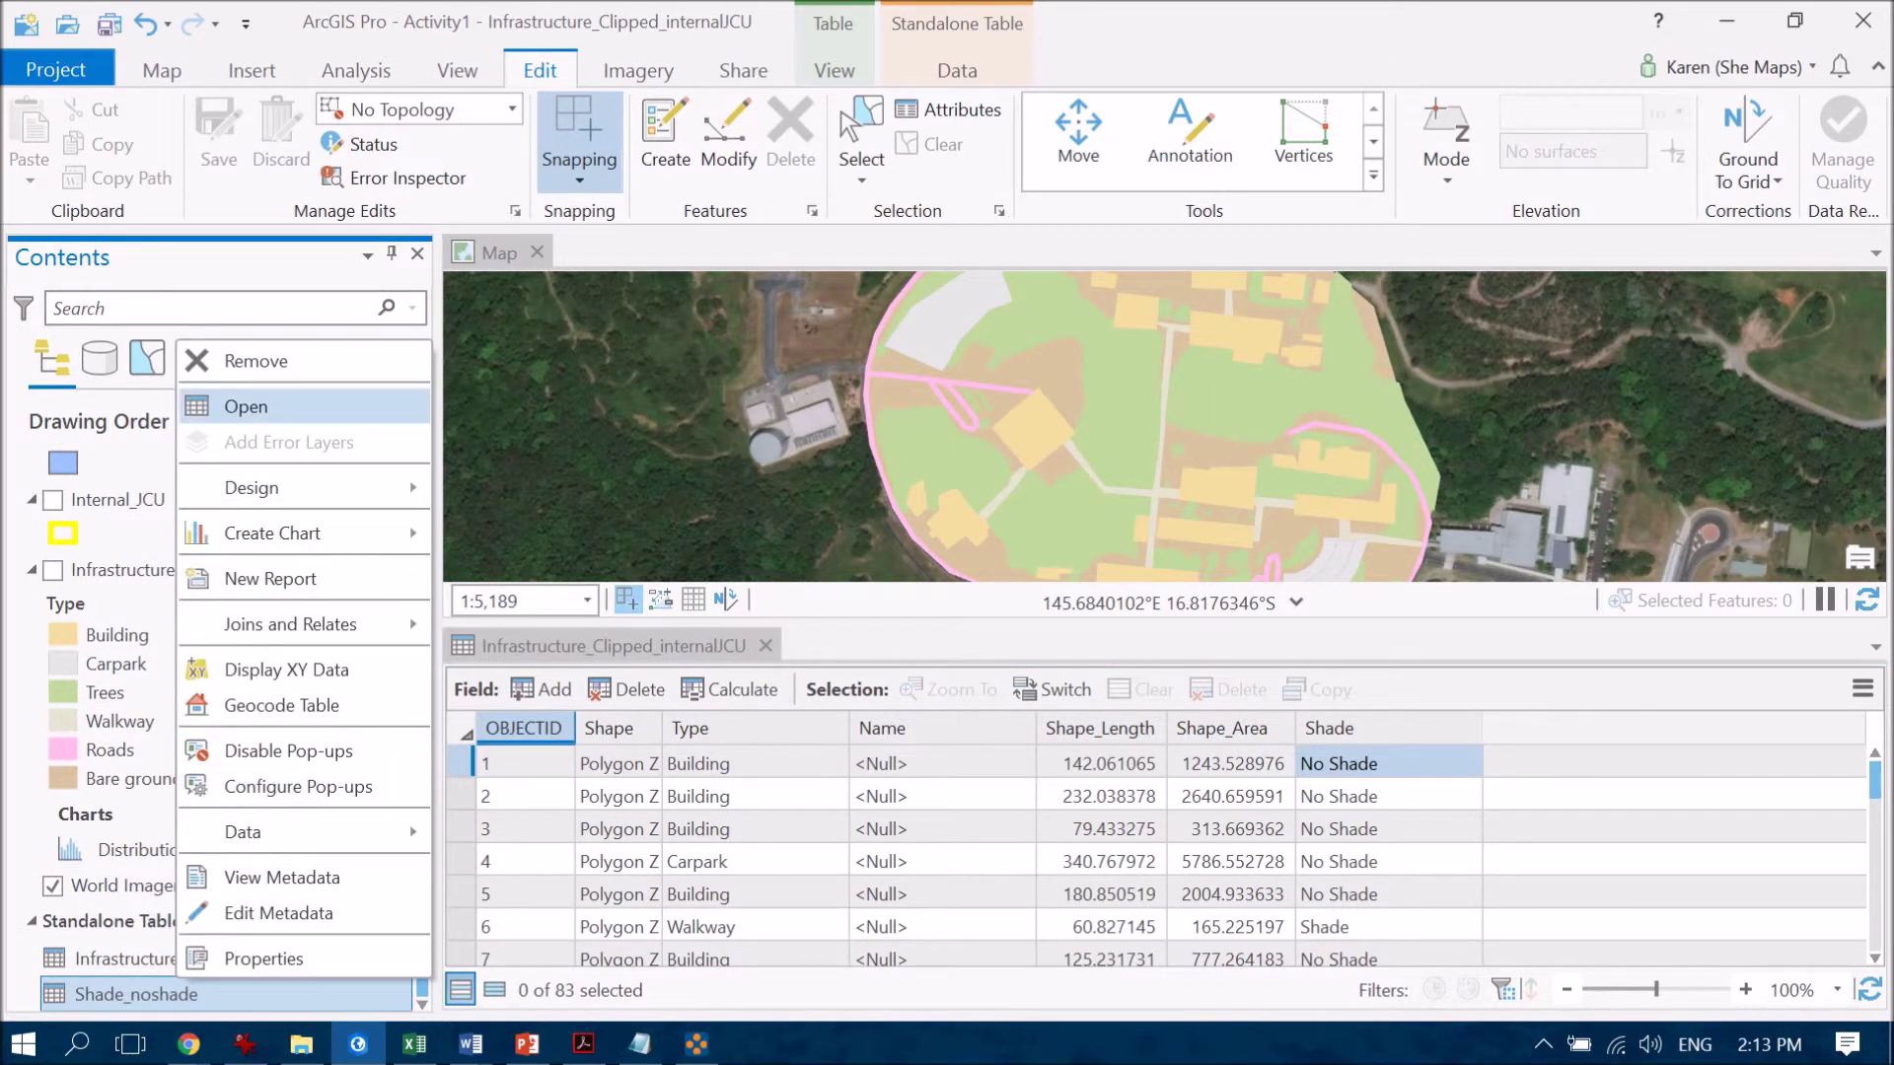
click(246, 407)
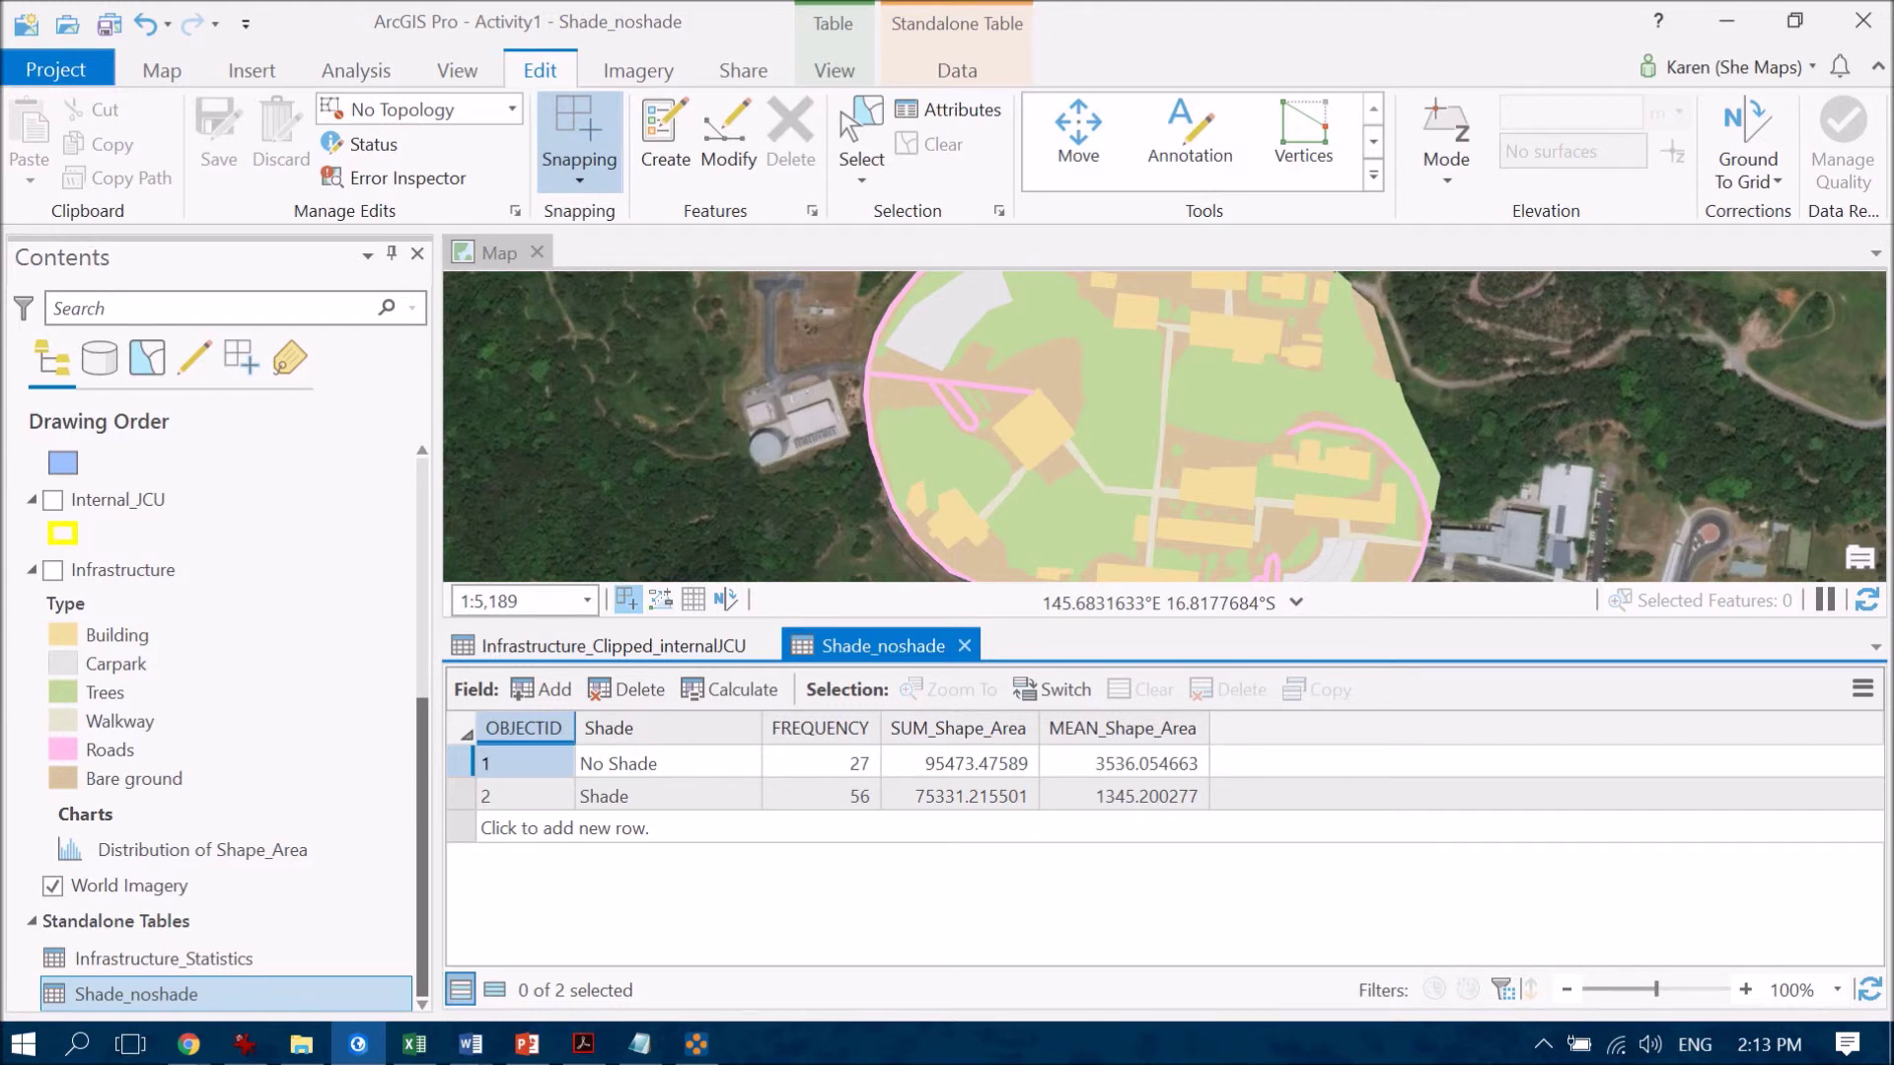
click(972, 796)
click(971, 763)
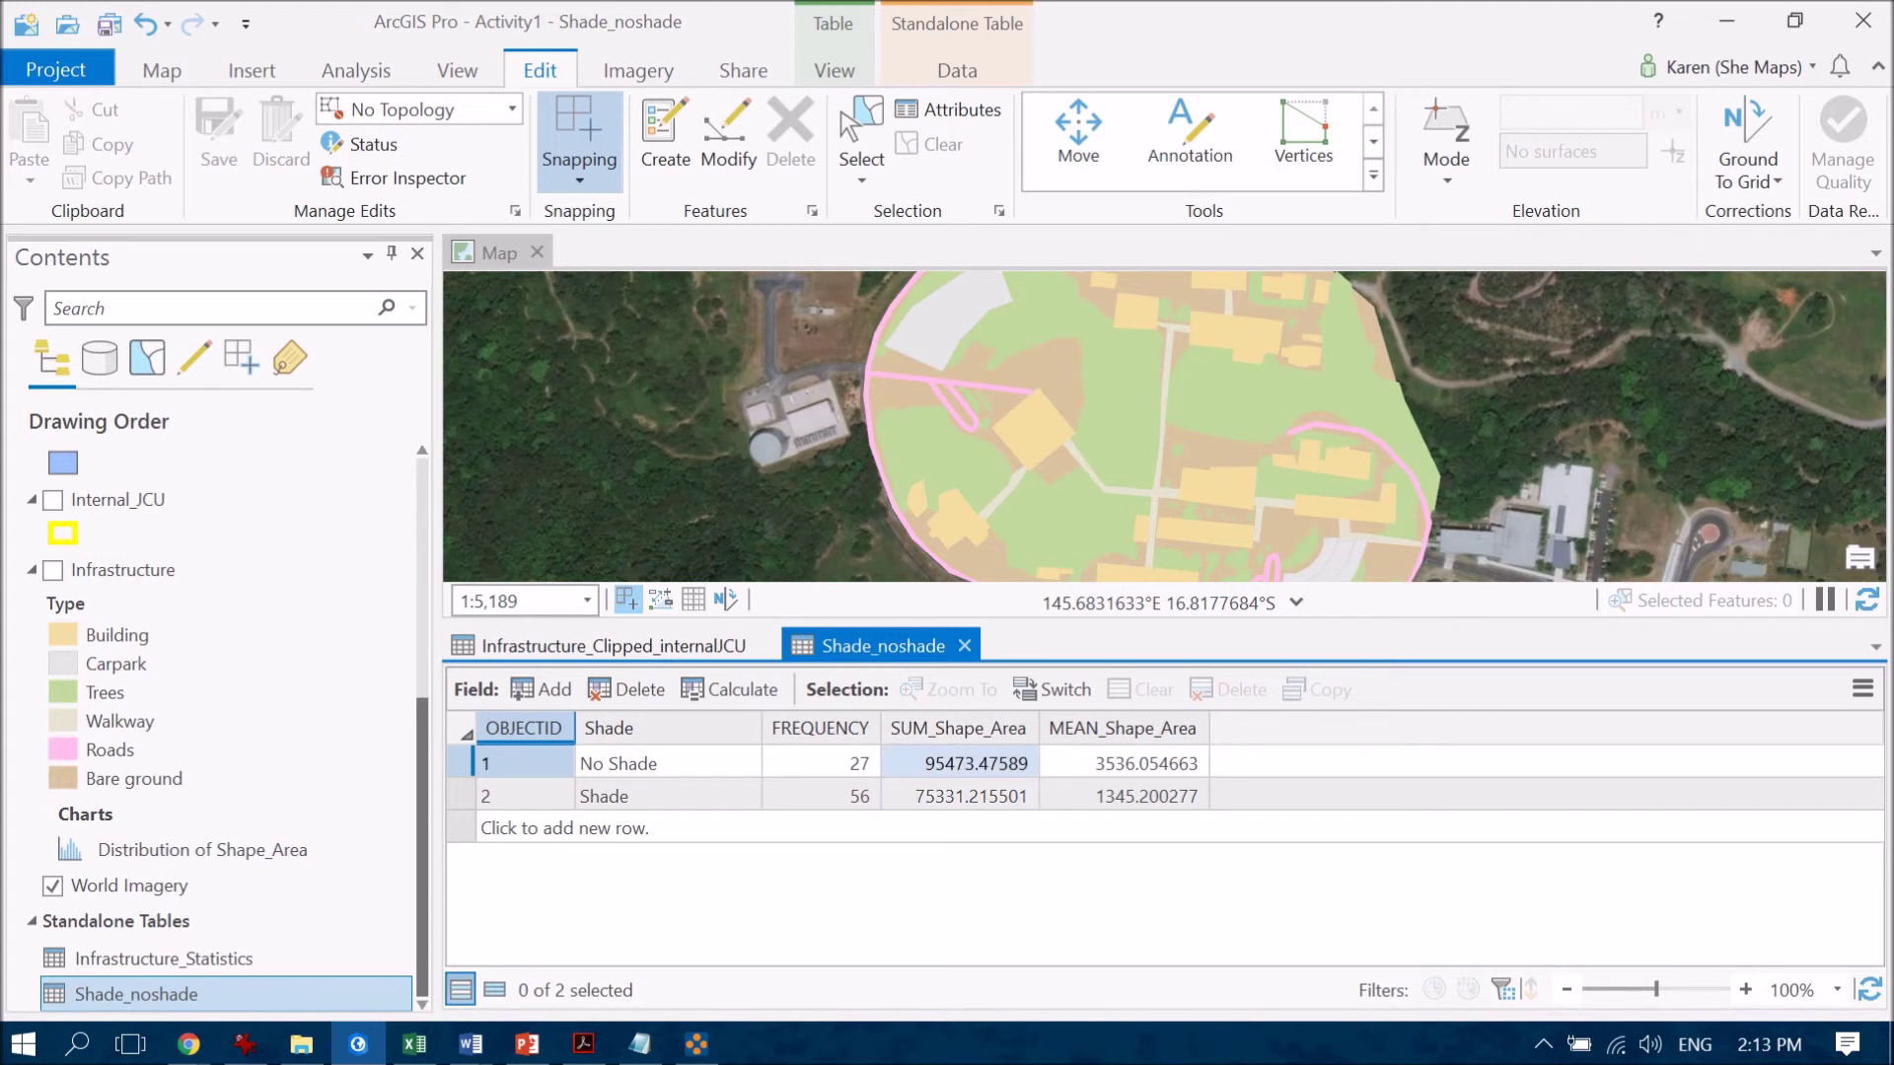
click(971, 796)
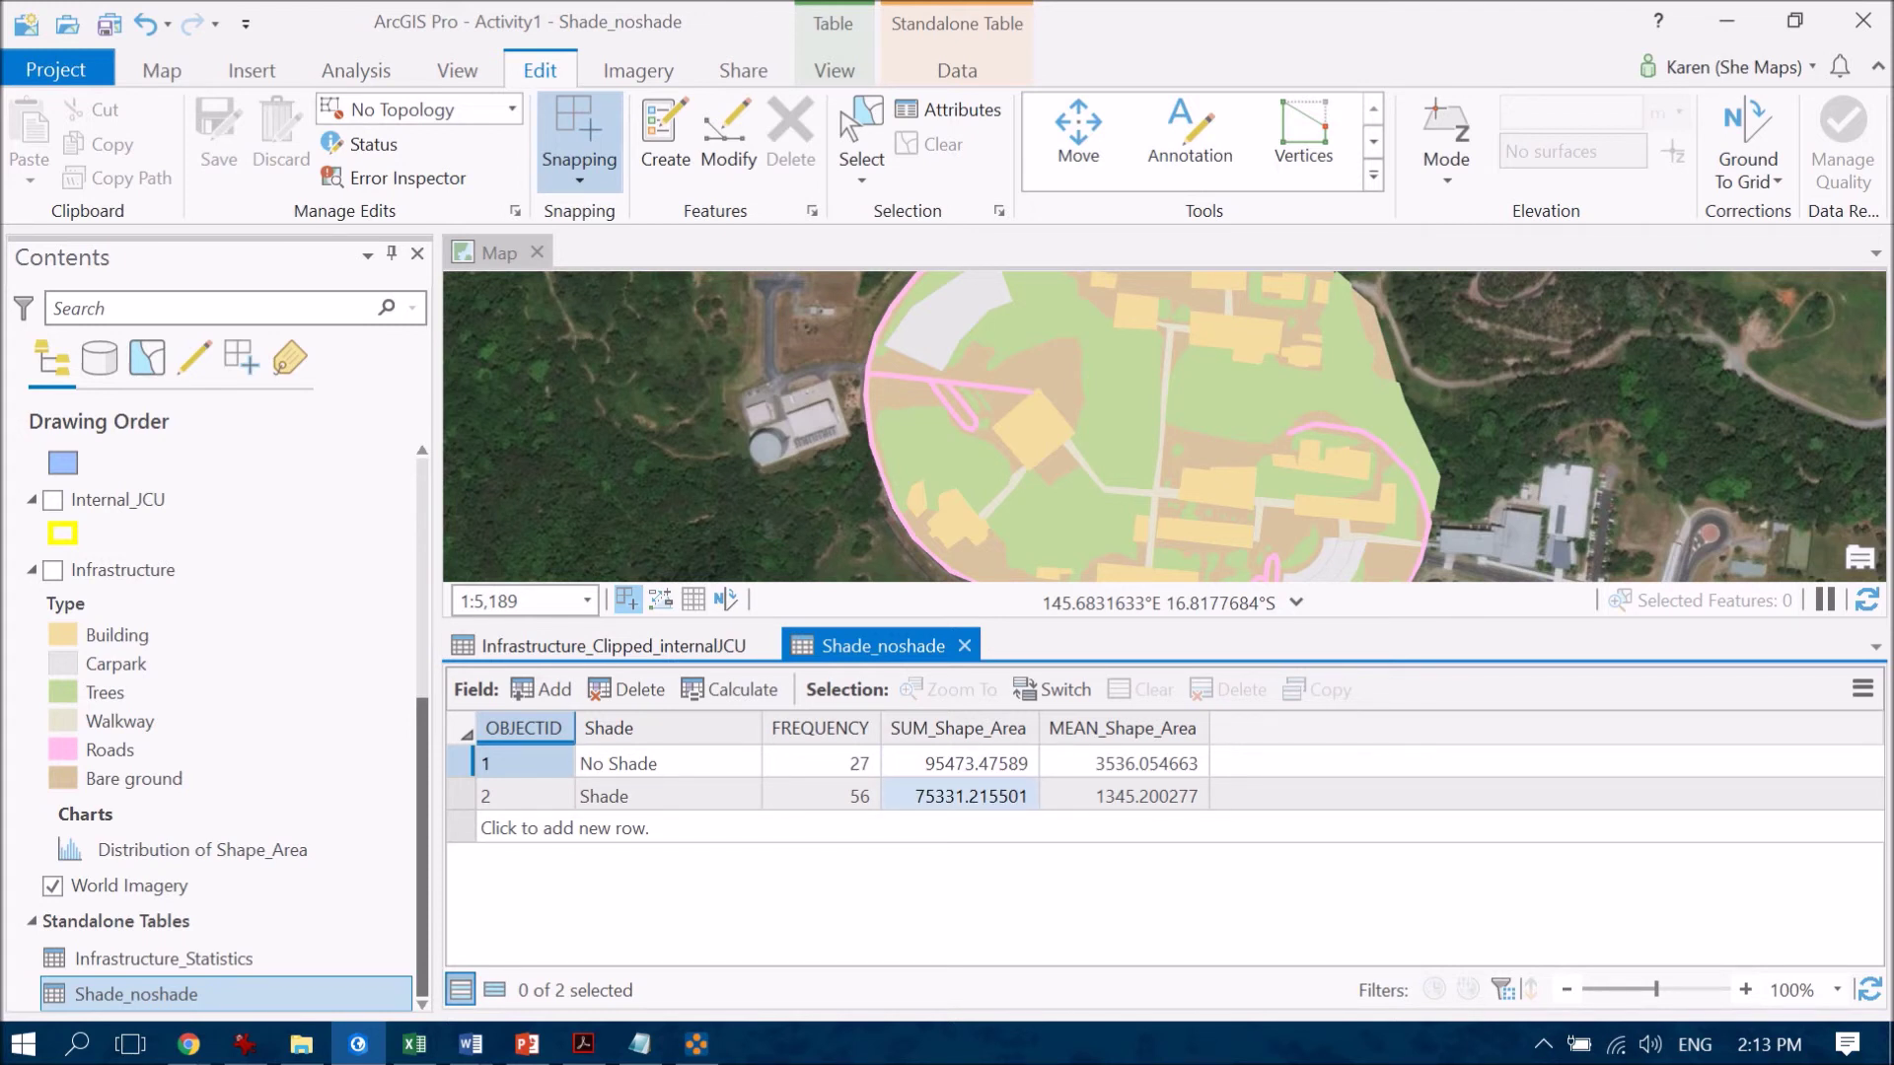